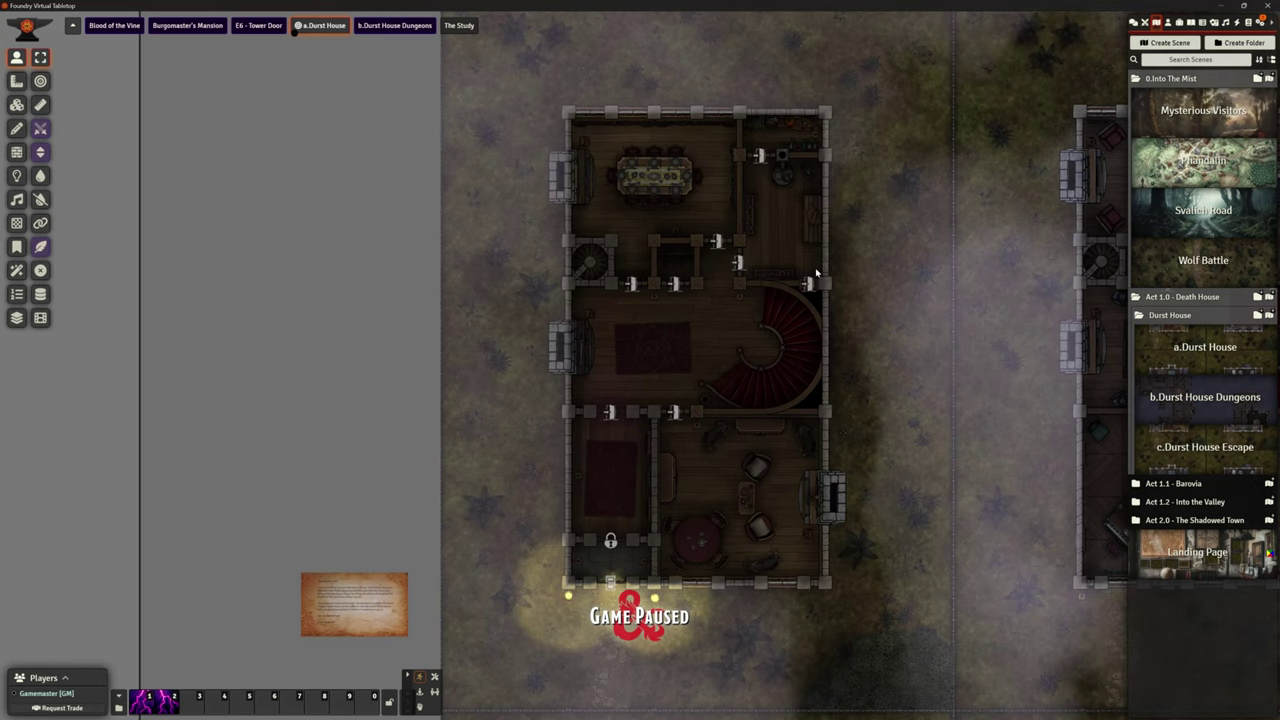
- Examine the layout of all four floor plans in the a.Durst House scene
{"action": "scroll", "coordinate": [880, 130], "scroll_direction": "down", "scroll_amount": 1}
{"action": "left_click_drag", "start_coordinate": [920, 360], "coordinate": [740, 403]}
{"action": "scroll", "coordinate": [730, 315], "scroll_direction": "down", "scroll_amount": 2}
{"action": "scroll", "coordinate": [739, 405], "scroll_direction": "down", "scroll_amount": 1}
{"action": "scroll", "coordinate": [739, 405], "scroll_direction": "down", "scroll_amount": 1}
{"action": "left_click_drag", "start_coordinate": [723, 500], "coordinate": [743, 271]}
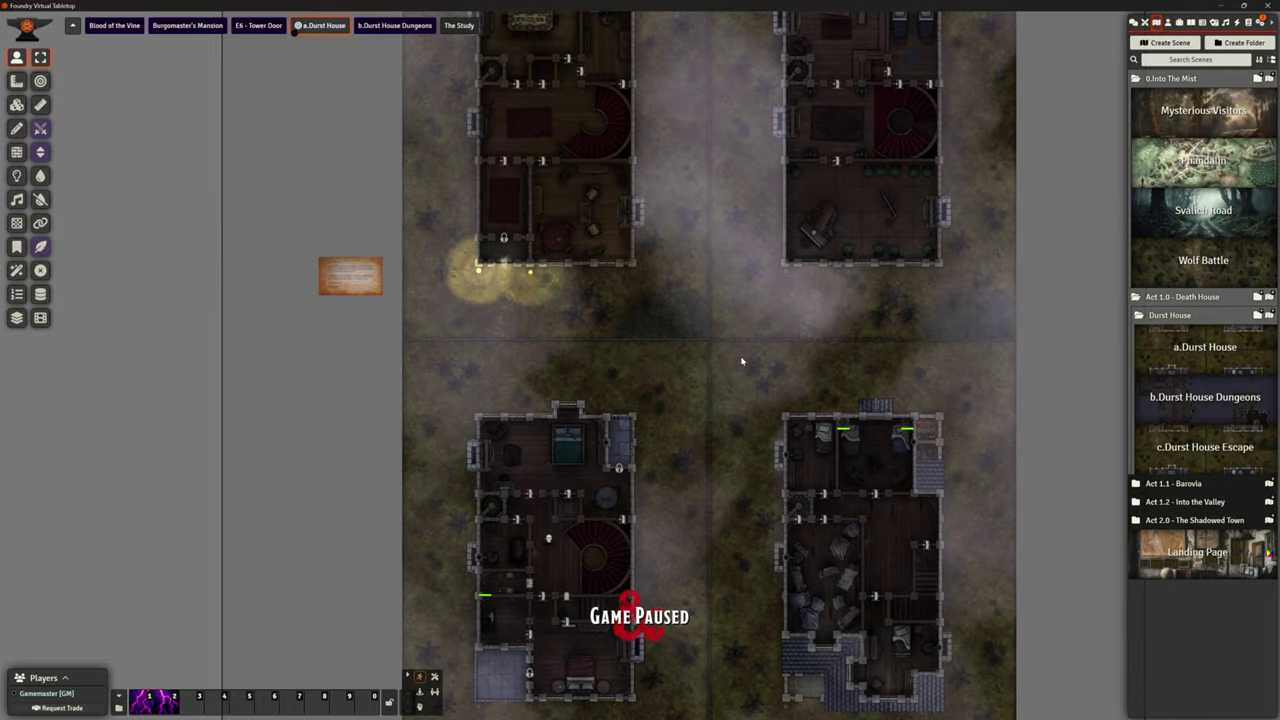
{"action": "key", "text": "Up"}
{"action": "left_click_drag", "start_coordinate": [731, 280], "coordinate": [711, 231]}
{"action": "scroll", "coordinate": [715, 253], "scroll_direction": "down", "scroll_amount": 1}
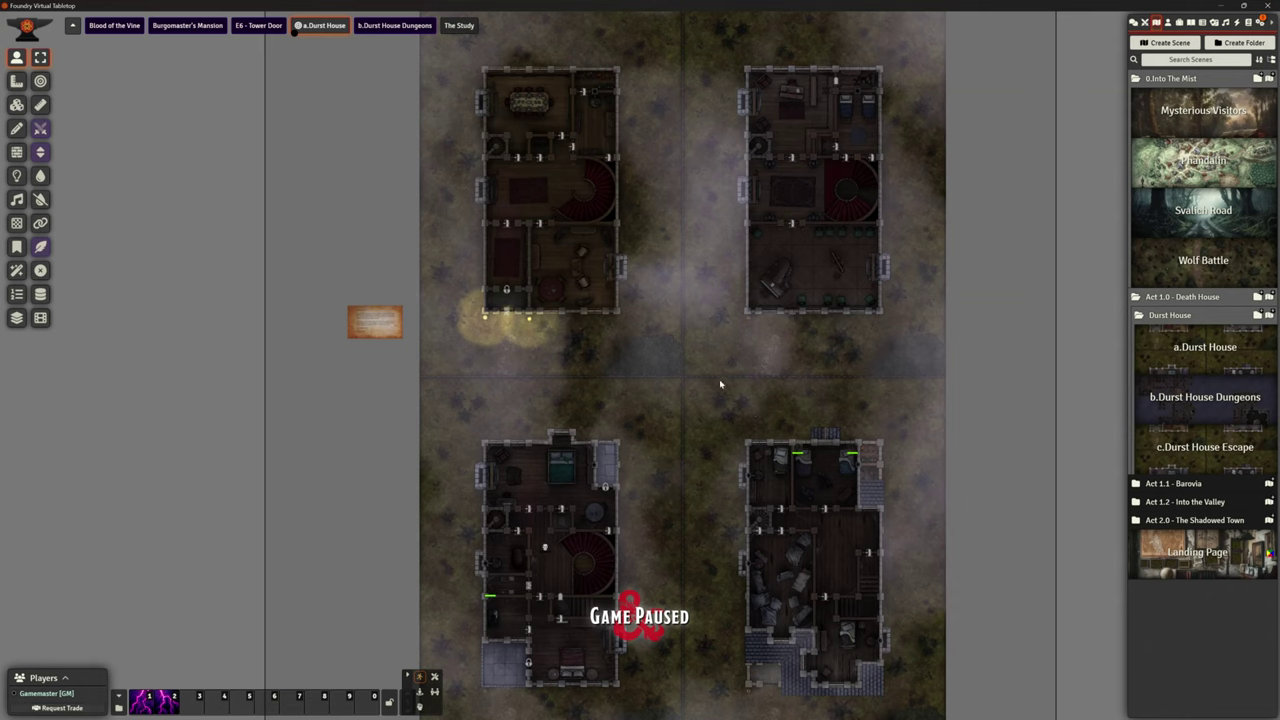
{"action": "scroll", "coordinate": [711, 392], "scroll_direction": "up", "scroll_amount": 1}
{"action": "scroll", "coordinate": [571, 249], "scroll_direction": "down", "scroll_amount": 2}
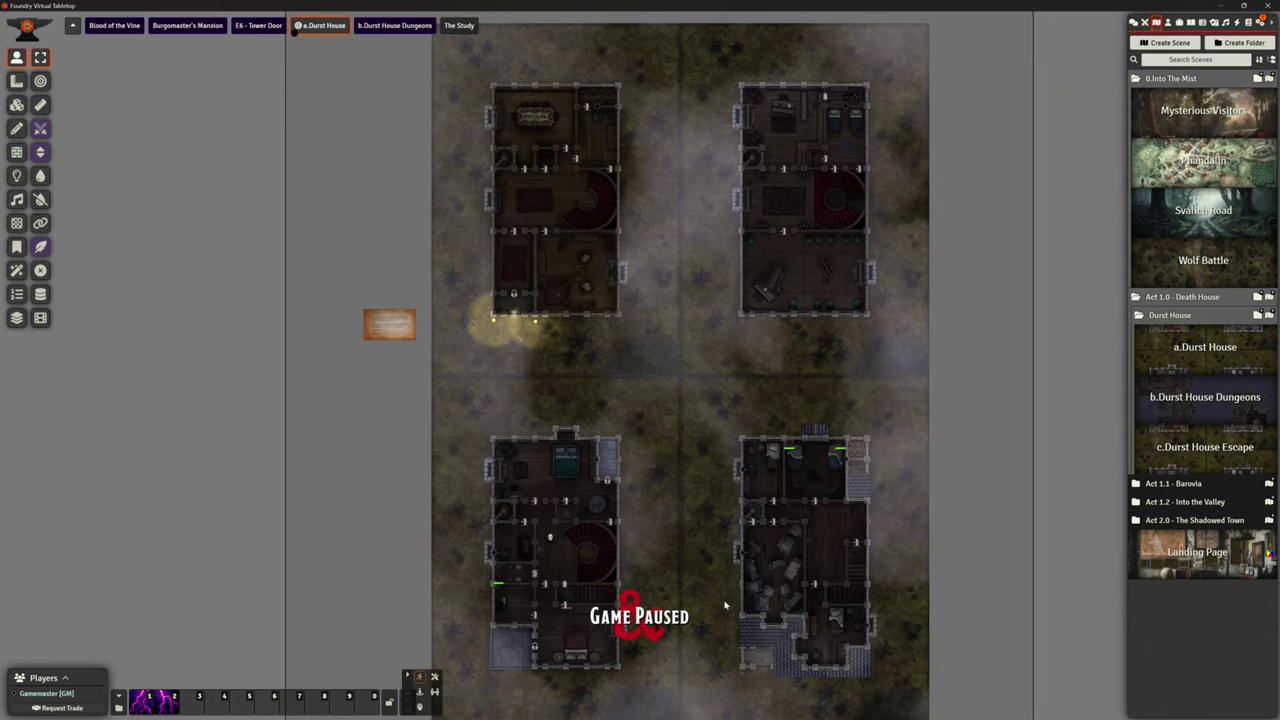
- Display the walls and the regions across the a.Durst House map, and return to the token controls
{"action": "left_click", "coordinate": [16, 152]}
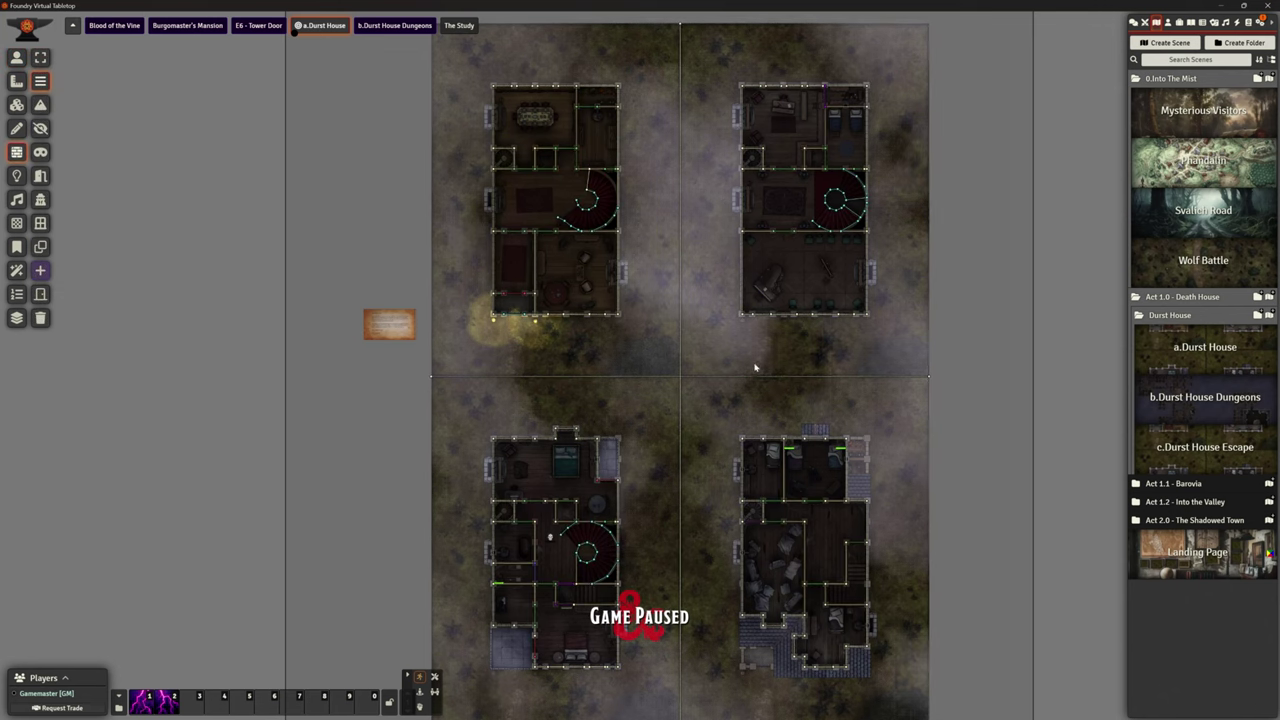
{"action": "left_click", "coordinate": [16, 223]}
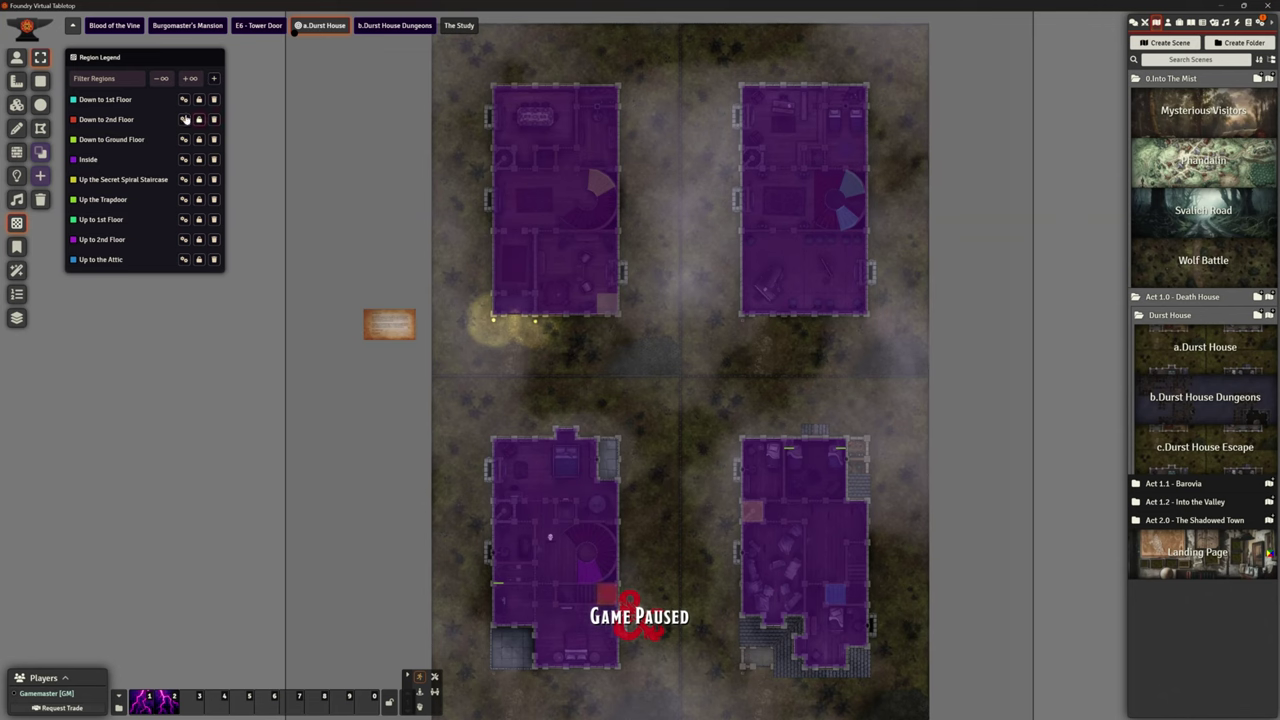
{"action": "left_click", "coordinate": [16, 57]}
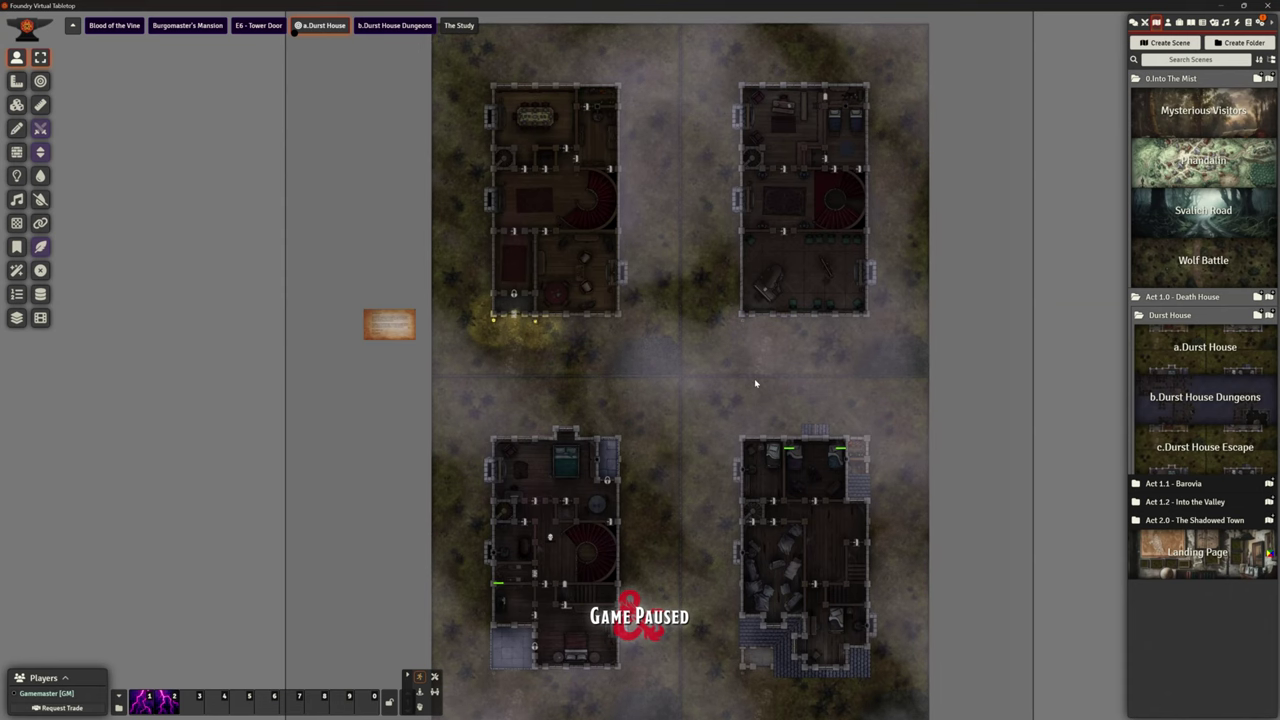
- Inspect the regions on the two upper floor plans of a.Durst House, and return to the token controls
{"action": "scroll", "coordinate": [716, 200], "scroll_direction": "up", "scroll_amount": 6}
{"action": "scroll", "coordinate": [686, 286], "scroll_direction": "down", "scroll_amount": 2}
{"action": "scroll", "coordinate": [688, 343], "scroll_direction": "down", "scroll_amount": 4}
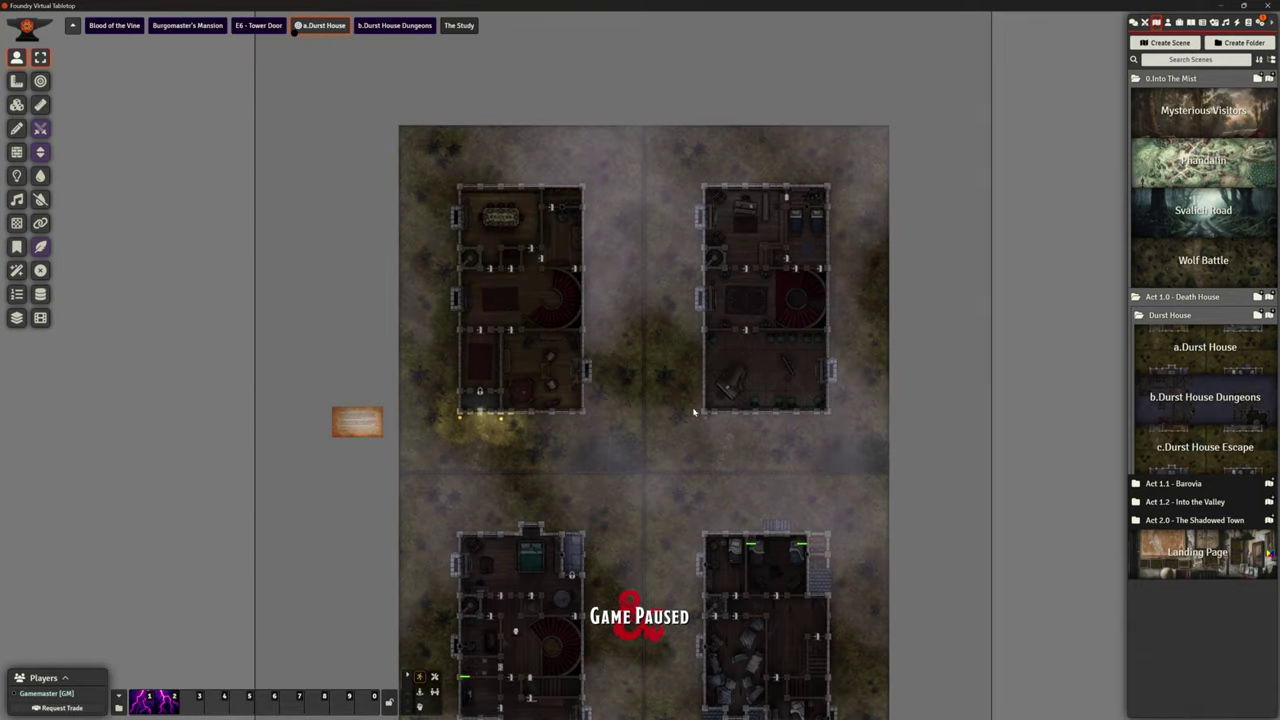
{"action": "key", "text": "Down"}
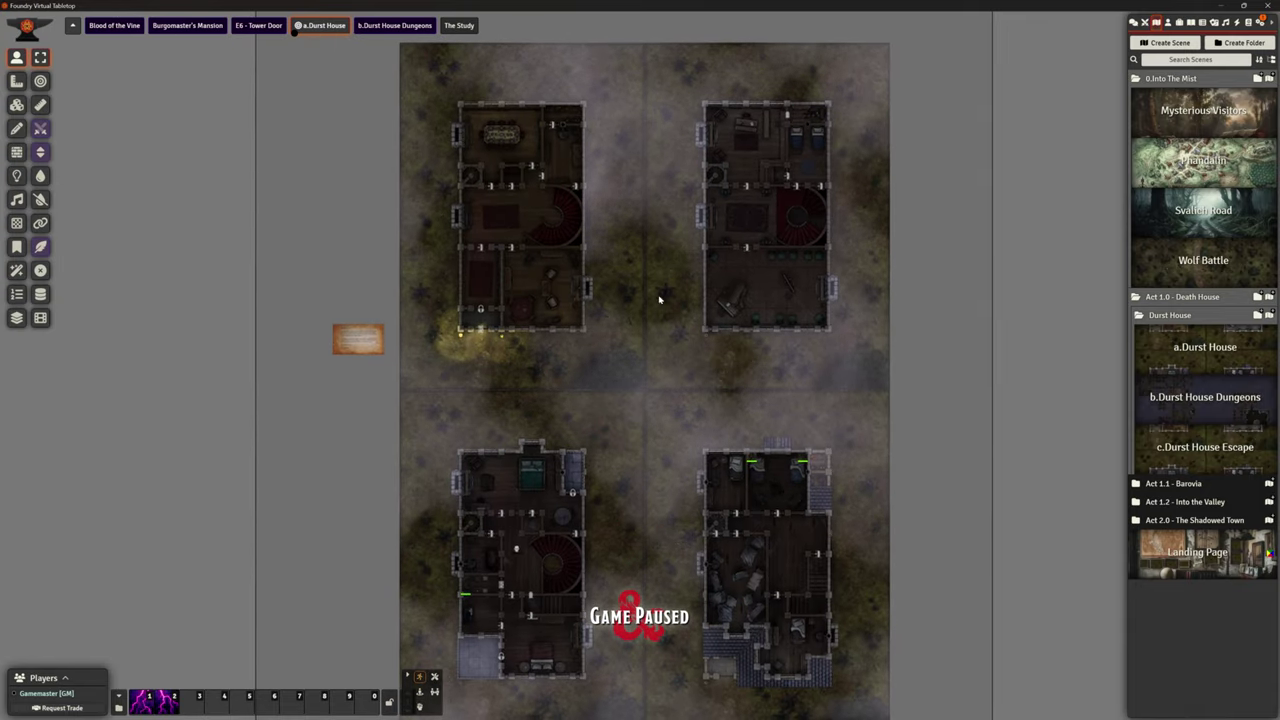
{"action": "scroll", "coordinate": [660, 375], "scroll_direction": "up", "scroll_amount": 1}
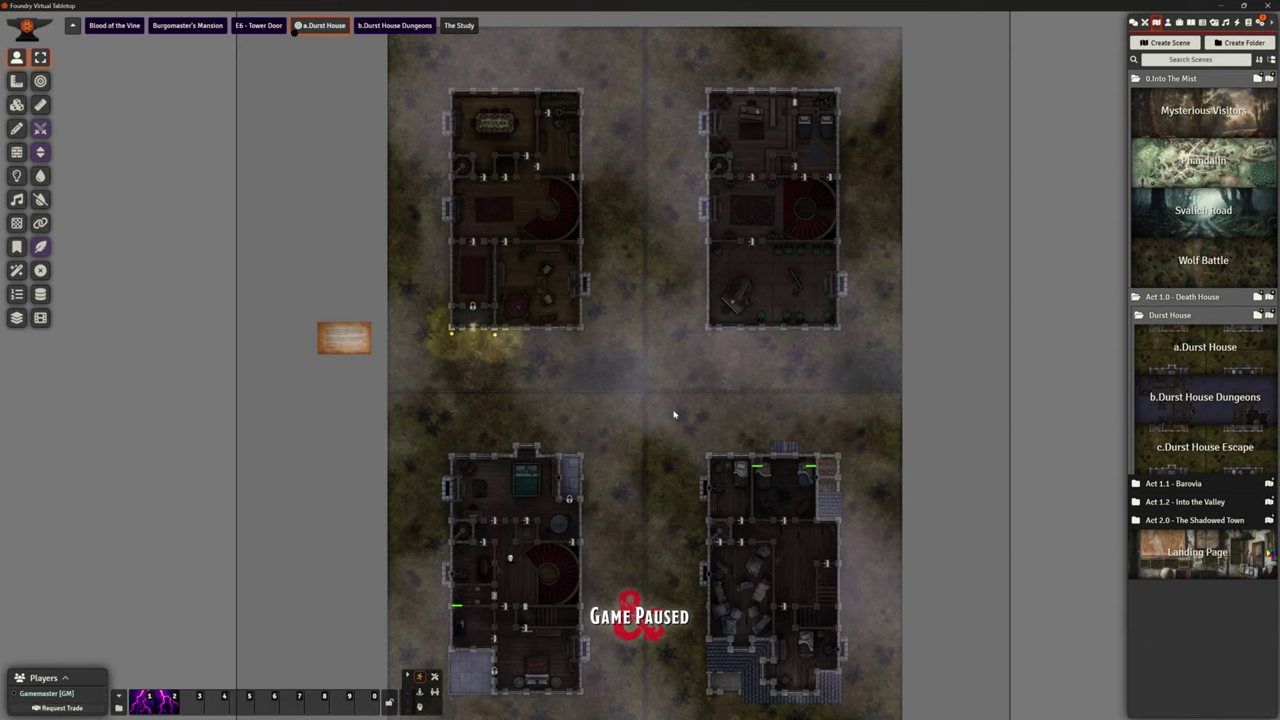
{"action": "scroll", "coordinate": [666, 425], "scroll_direction": "up", "scroll_amount": 5}
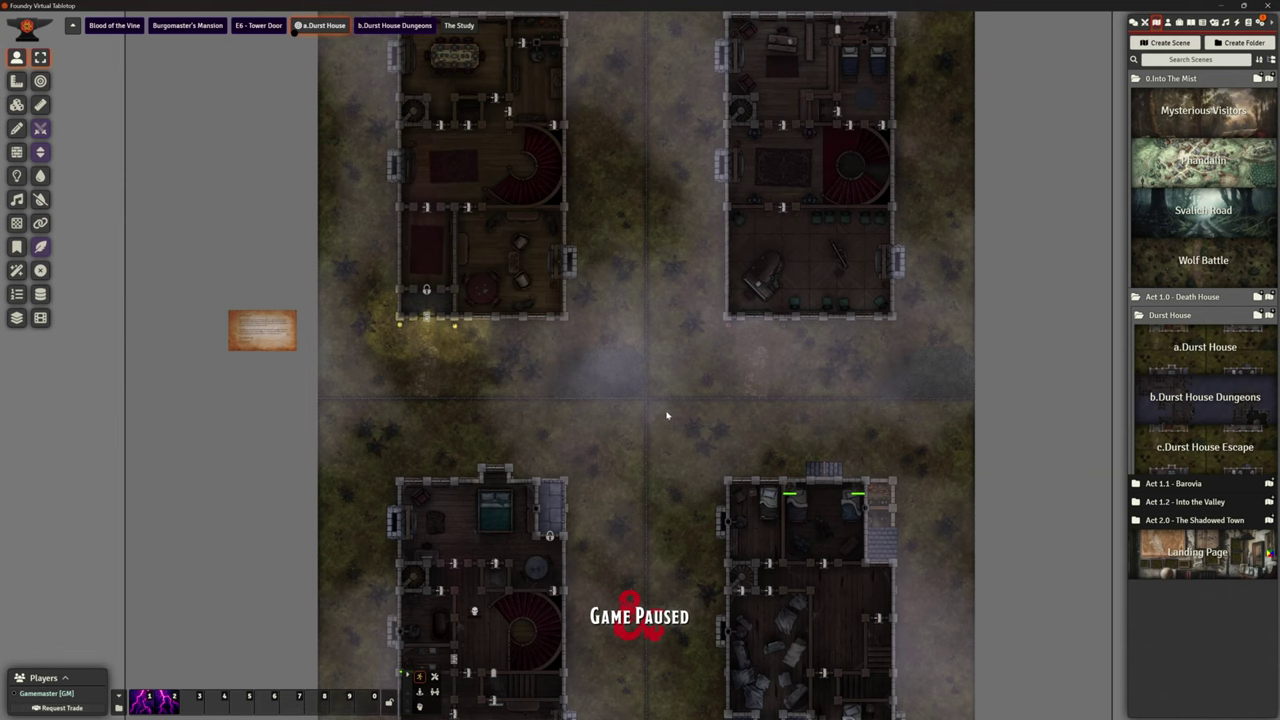
{"action": "left_click_drag", "start_coordinate": [641, 334], "coordinate": [655, 445]}
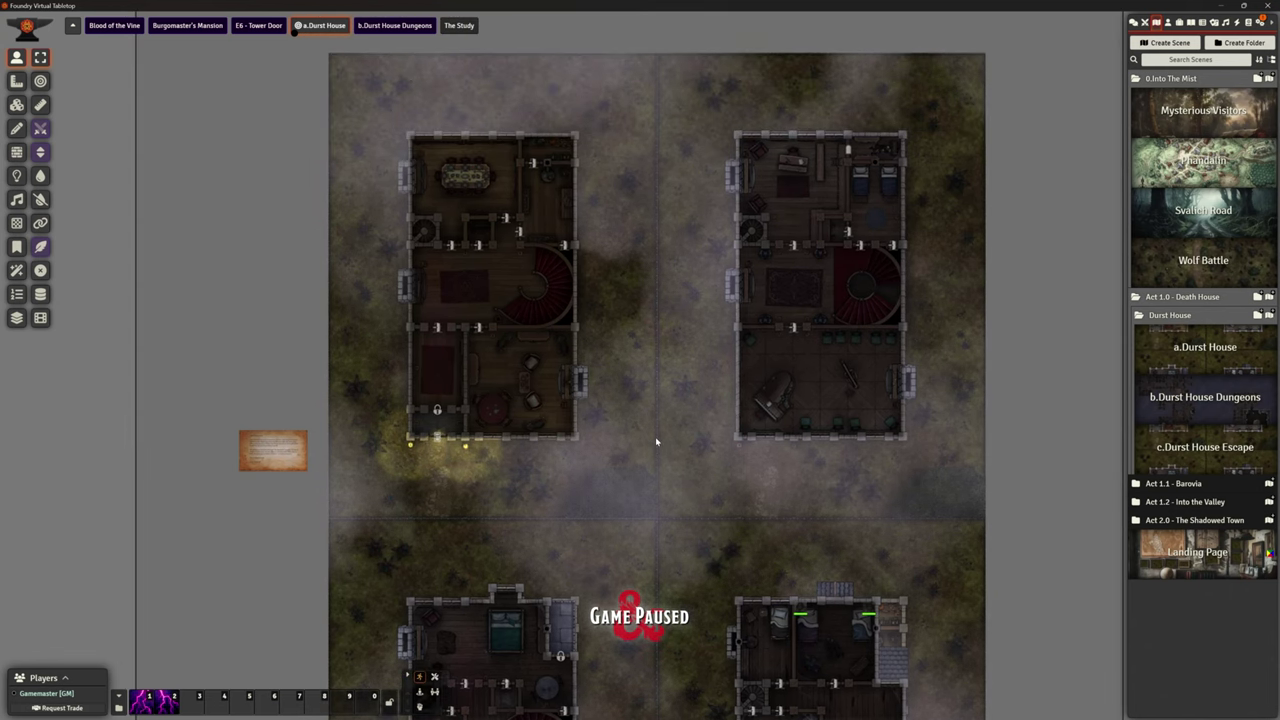
{"action": "left_click", "coordinate": [16, 223]}
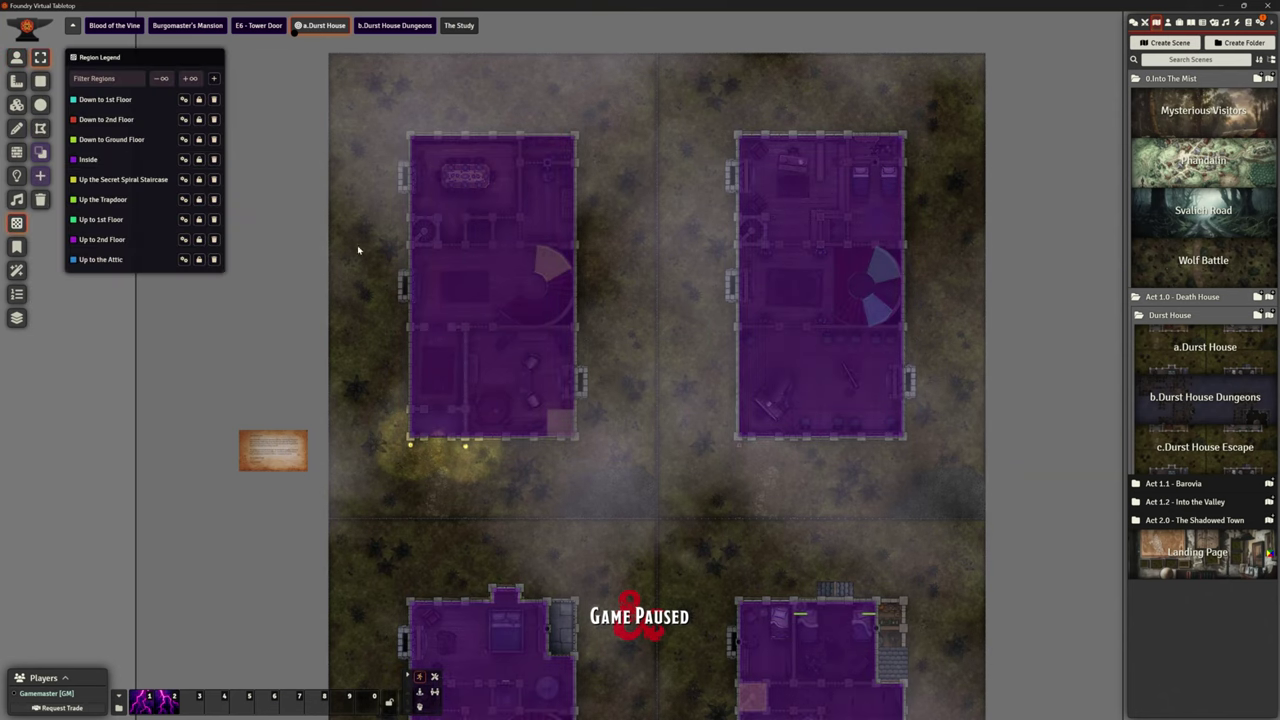
{"action": "left_click", "coordinate": [16, 57]}
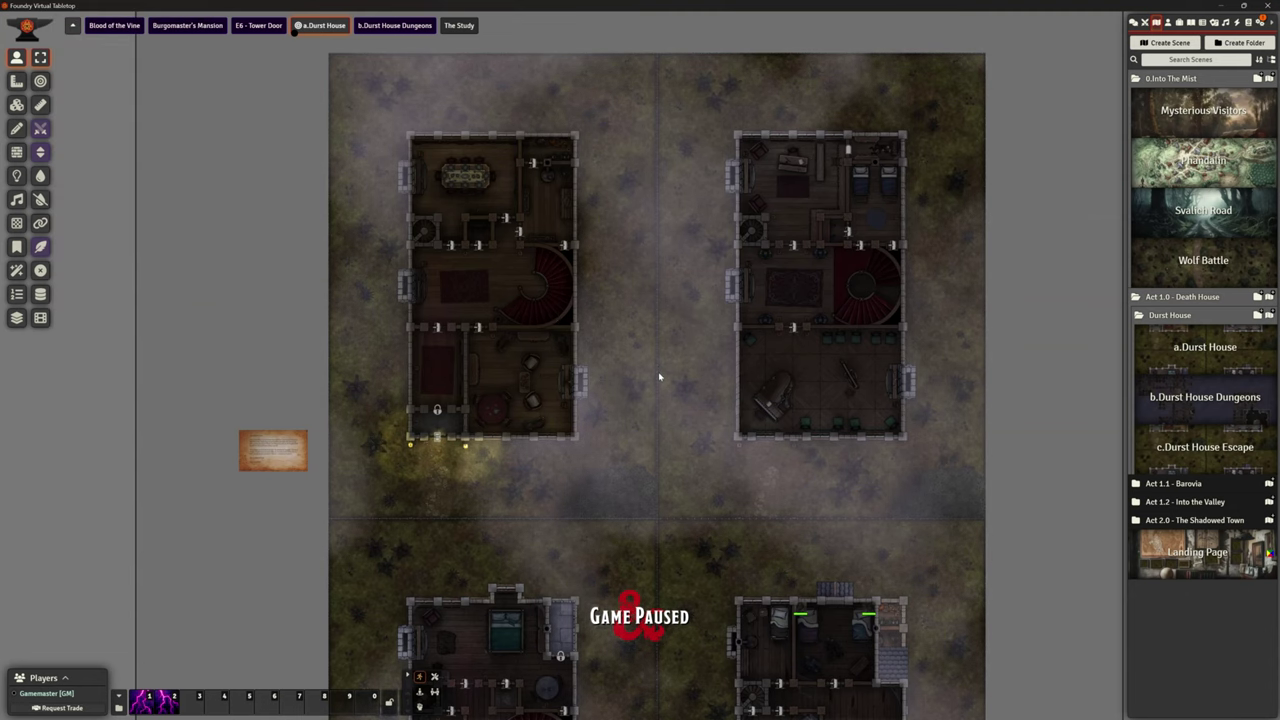
- Review the basic and grid settings in the a.Durst House scene configuration, and close it without changes
{"action": "scroll", "coordinate": [659, 377], "scroll_direction": "up", "scroll_amount": 5}
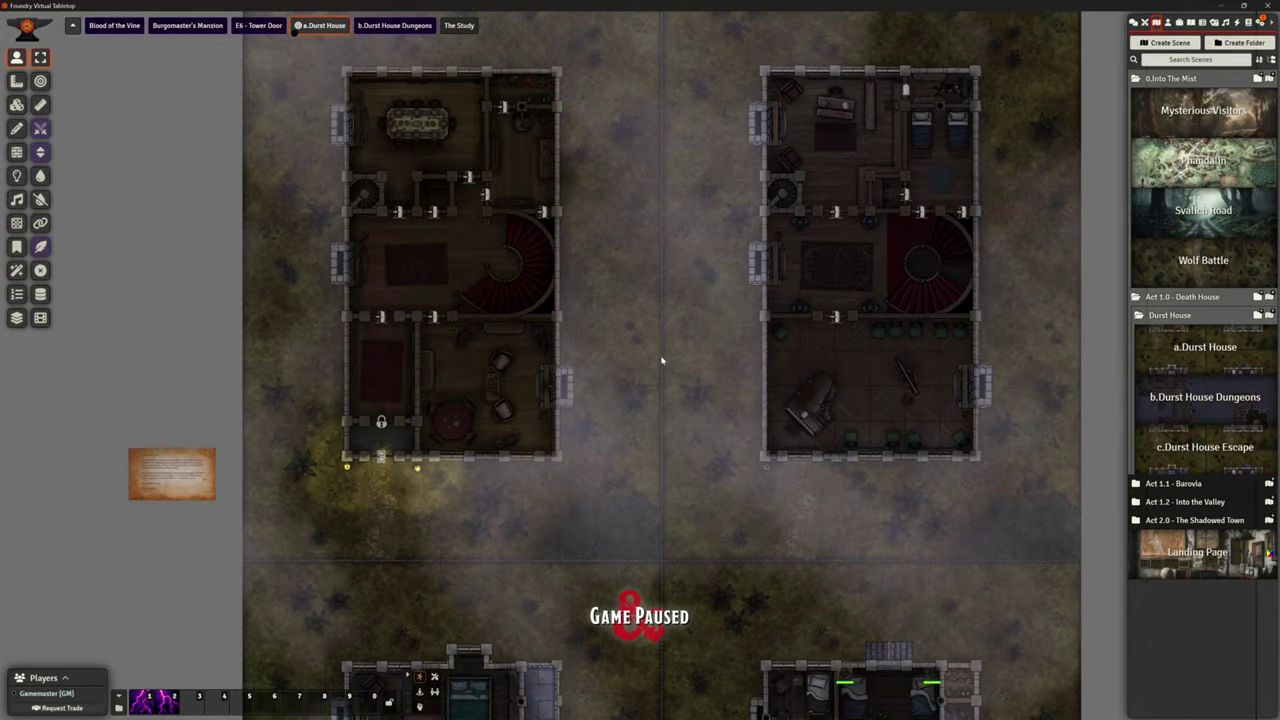
{"action": "scroll", "coordinate": [661, 361], "scroll_direction": "down", "scroll_amount": 4}
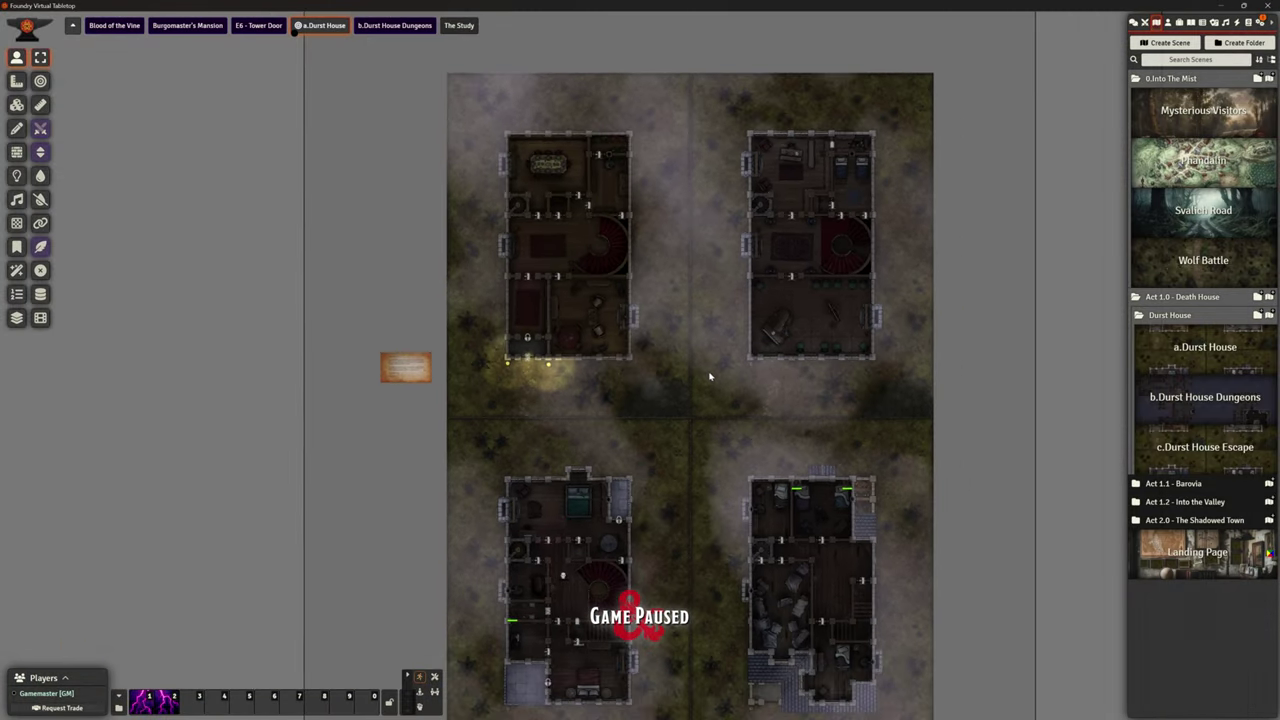
{"action": "left_click", "coordinate": [1187, 348]}
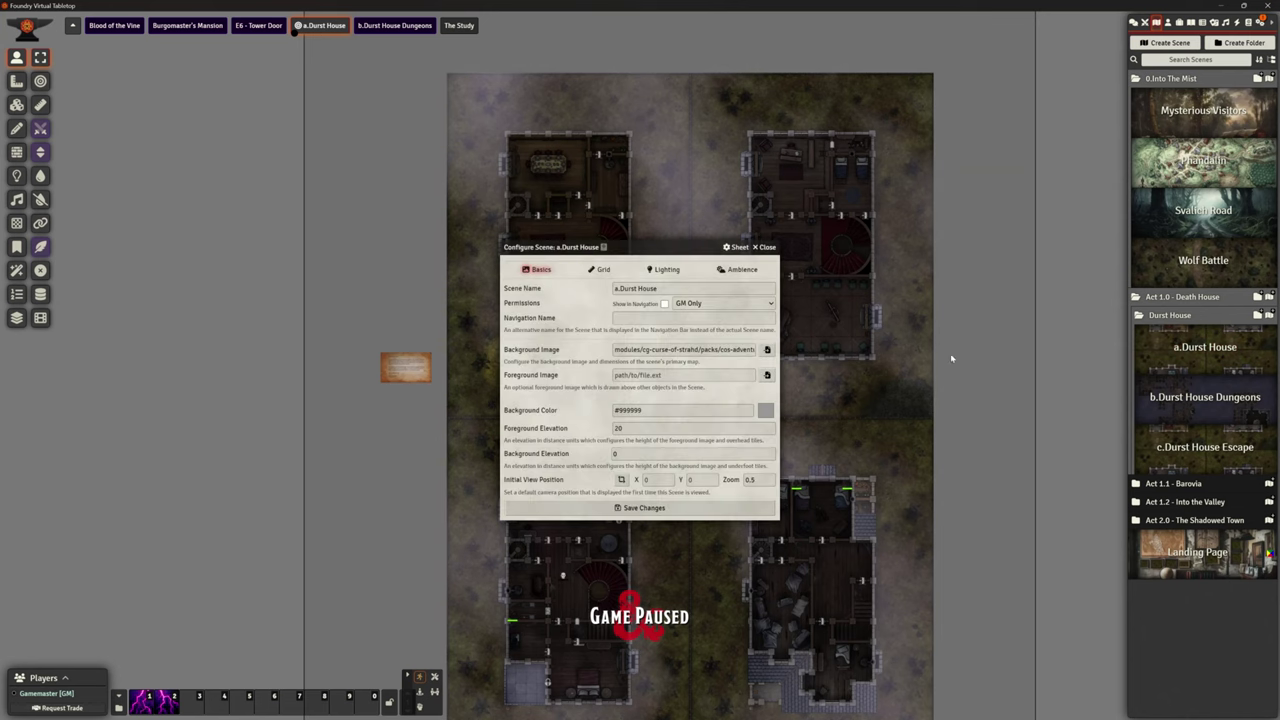
{"action": "left_click", "coordinate": [599, 270]}
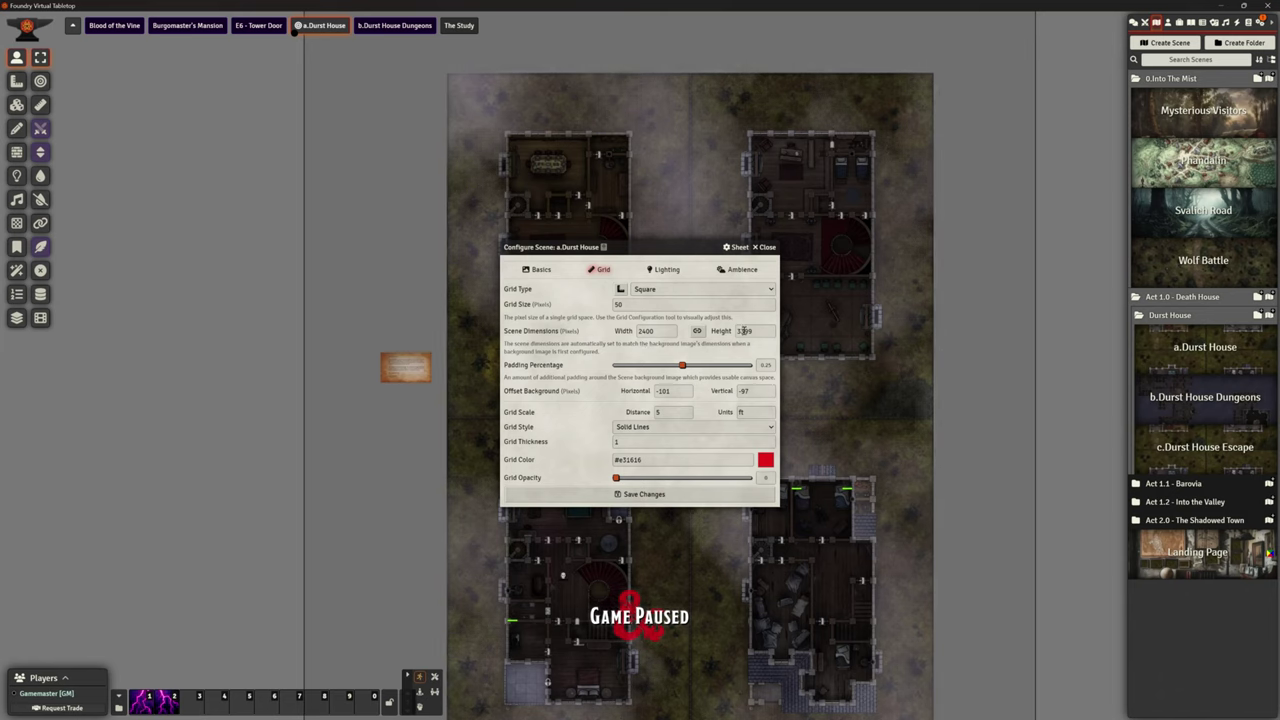
{"action": "left_click", "coordinate": [766, 247]}
- Display the light sources placed on the two upper floor plans, and return to the token controls
{"action": "scroll", "coordinate": [777, 384], "scroll_direction": "up", "scroll_amount": 2}
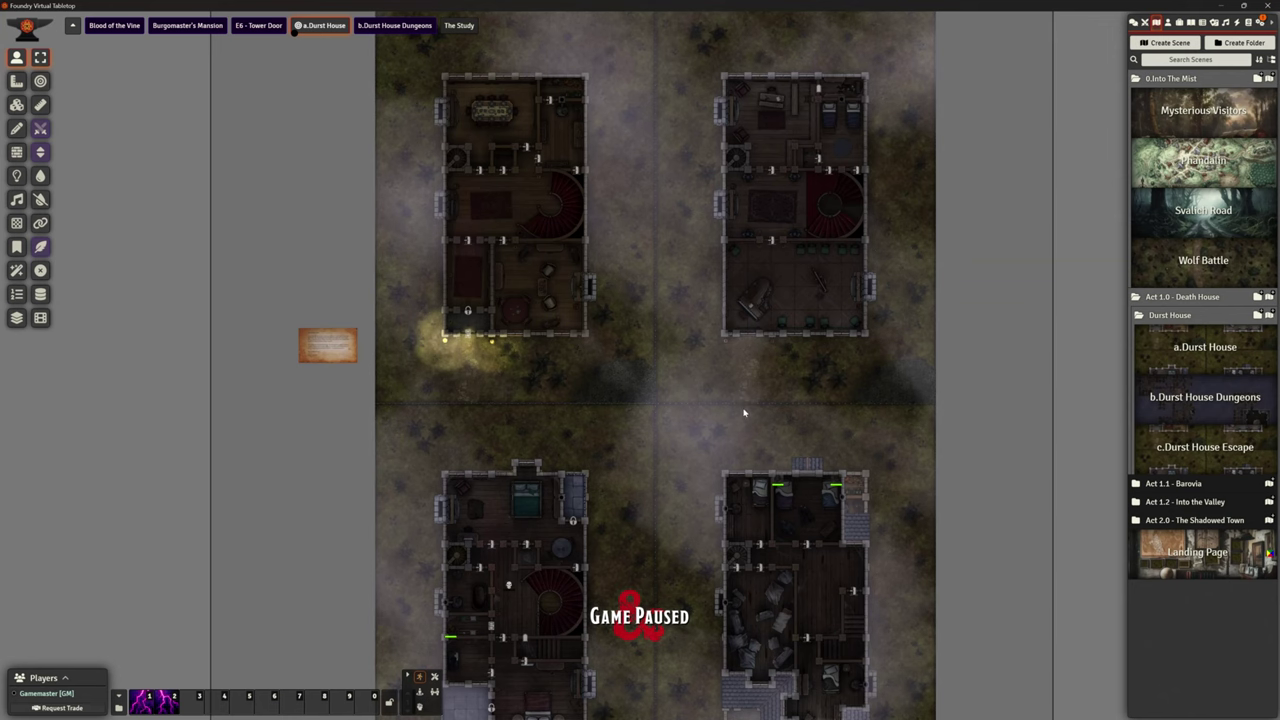
{"action": "scroll", "coordinate": [677, 233], "scroll_direction": "up", "scroll_amount": 8}
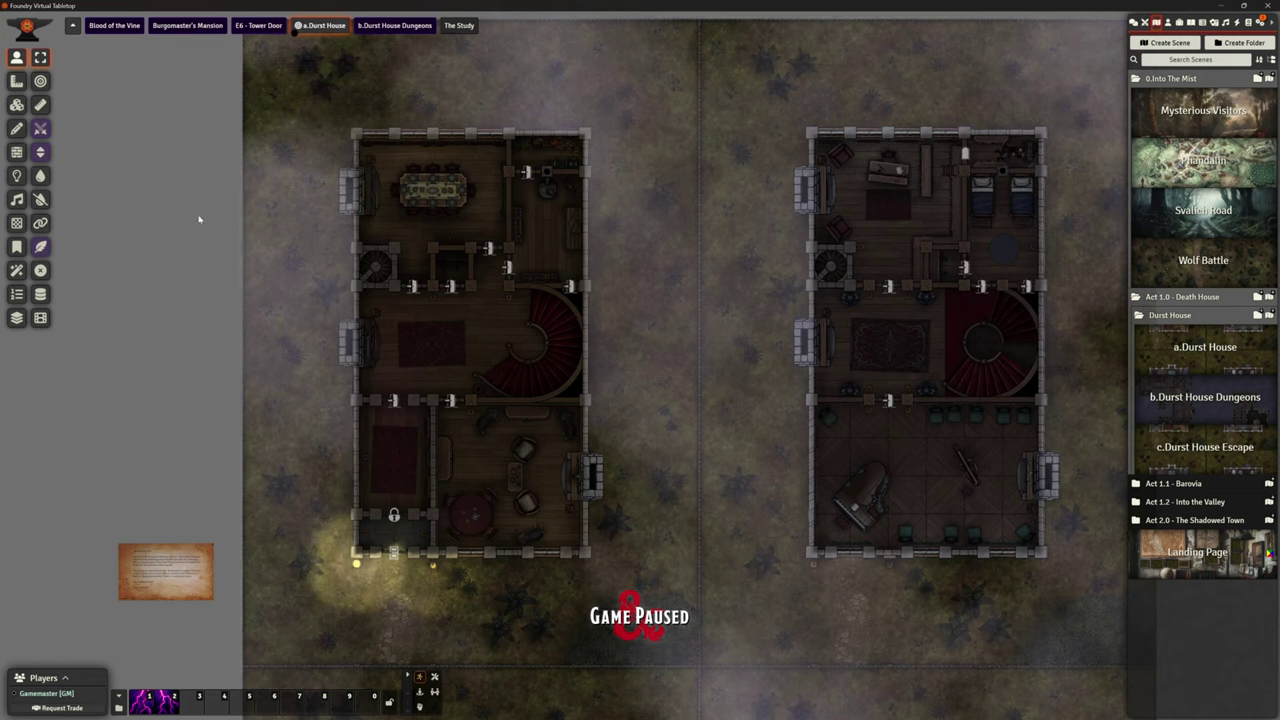
{"action": "left_click", "coordinate": [16, 176]}
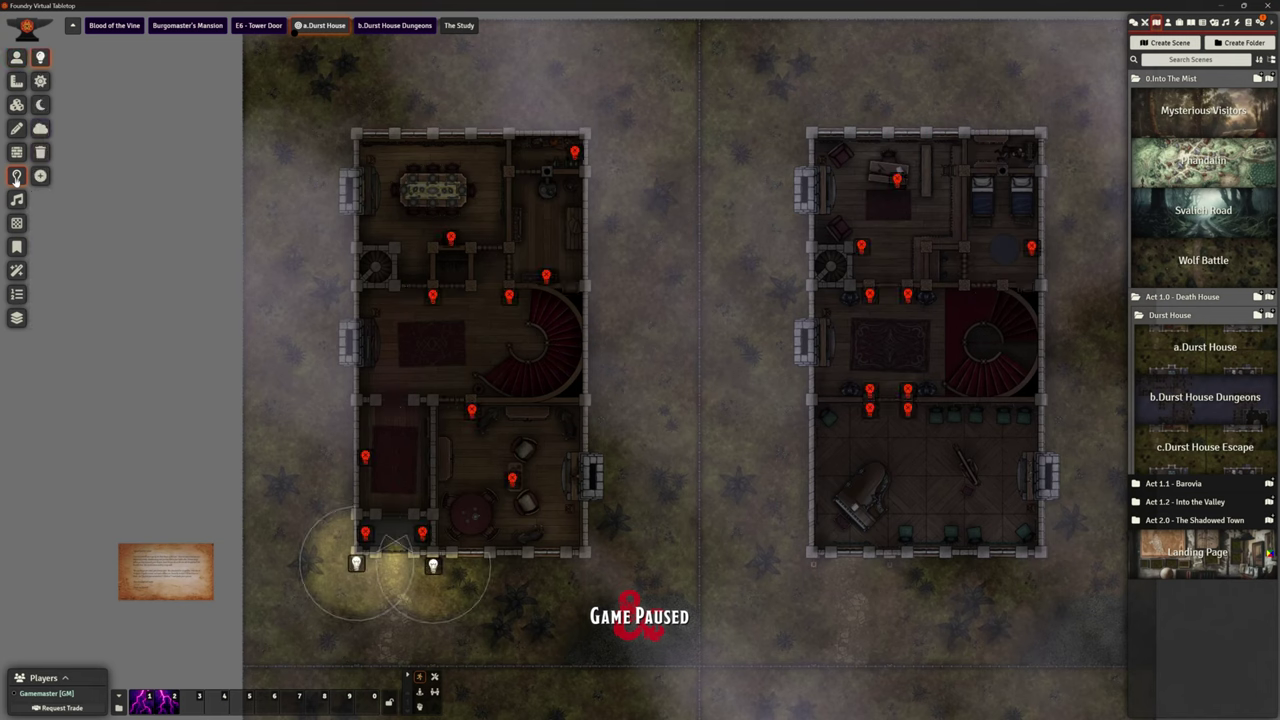
{"action": "left_click", "coordinate": [16, 57]}
- Look over the remaining Durst House floors and activate the b.Durst House Dungeons scene
{"action": "scroll", "coordinate": [663, 243], "scroll_direction": "down", "scroll_amount": 2}
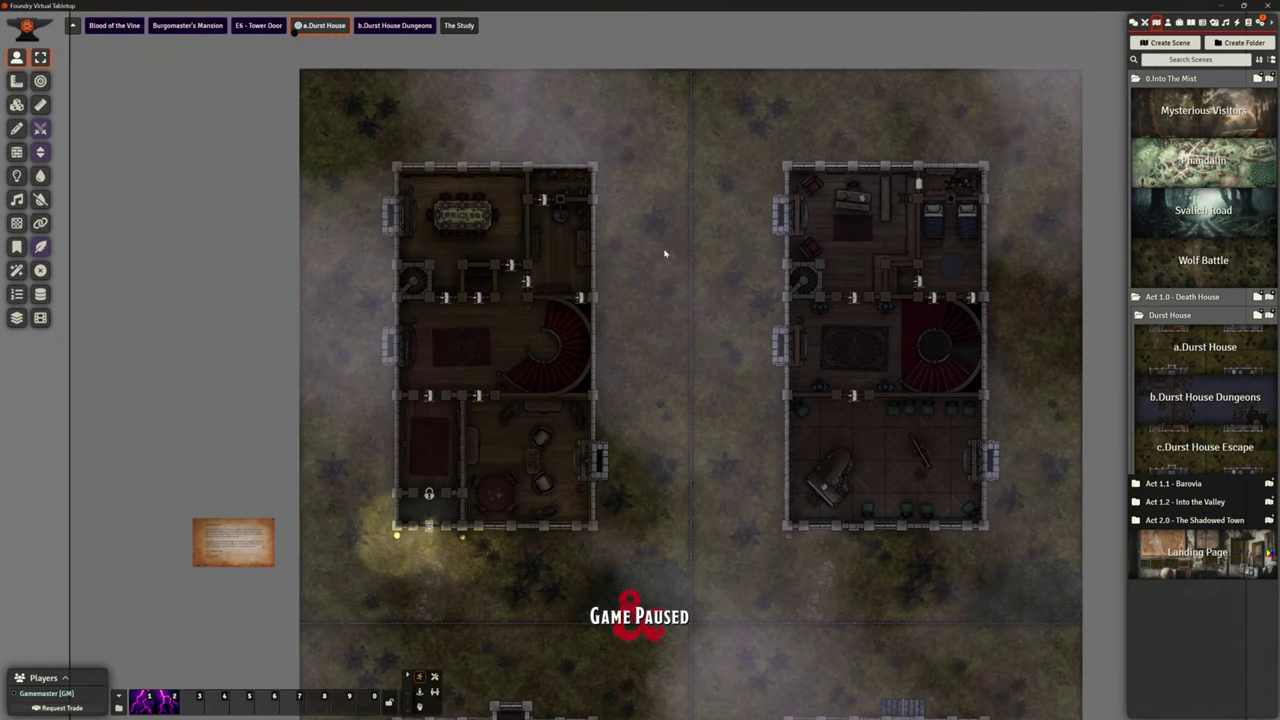
{"action": "scroll", "coordinate": [694, 334], "scroll_direction": "down", "scroll_amount": 2}
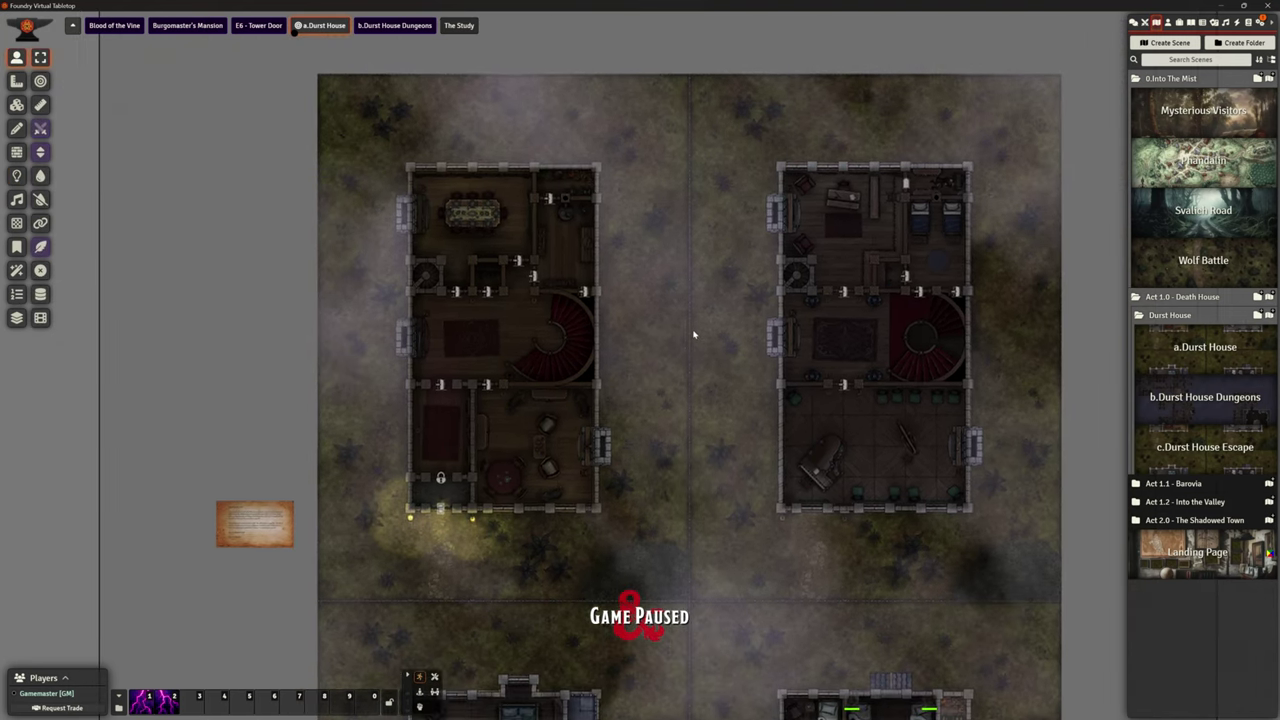
{"action": "left_click_drag", "start_coordinate": [689, 449], "coordinate": [684, 150]}
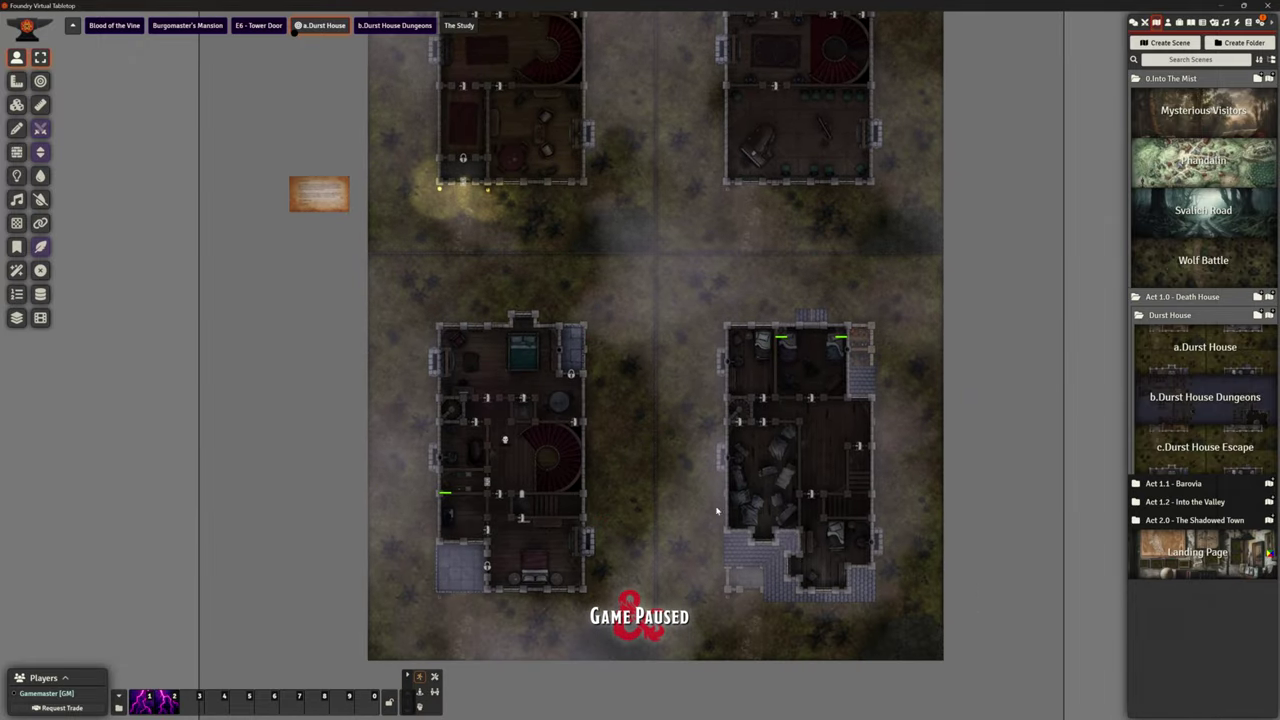
{"action": "scroll", "coordinate": [716, 510], "scroll_direction": "up", "scroll_amount": 3}
{"action": "left_click_drag", "start_coordinate": [686, 481], "coordinate": [674, 524]}
{"action": "left_click_drag", "start_coordinate": [687, 213], "coordinate": [691, 526]}
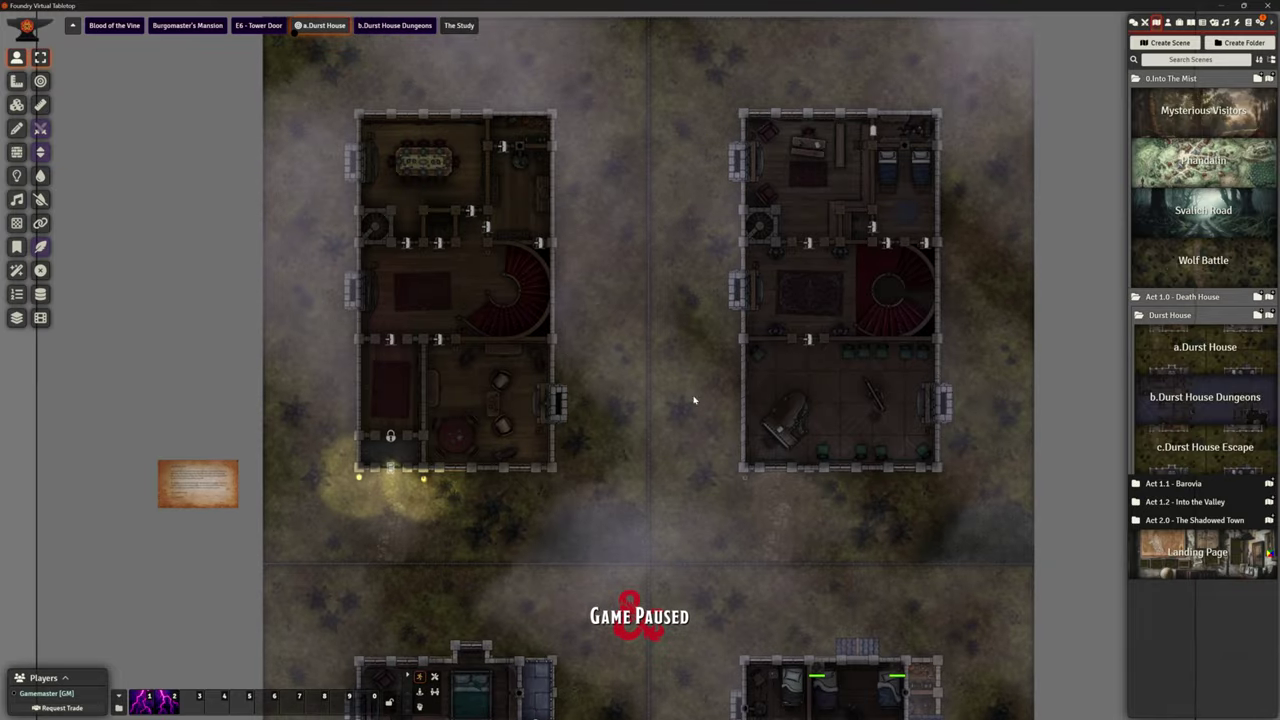
{"action": "scroll", "coordinate": [684, 375], "scroll_direction": "up", "scroll_amount": 3}
{"action": "right_click", "coordinate": [1182, 408]}
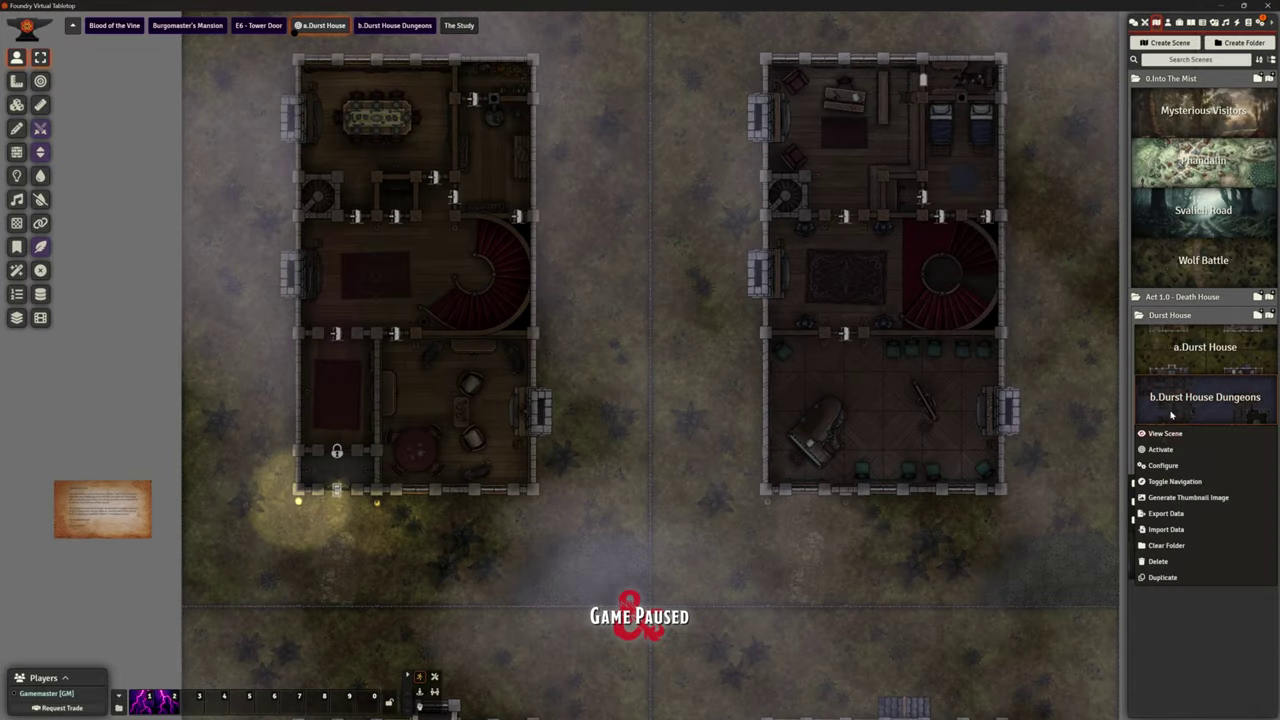
{"action": "left_click", "coordinate": [1163, 449]}
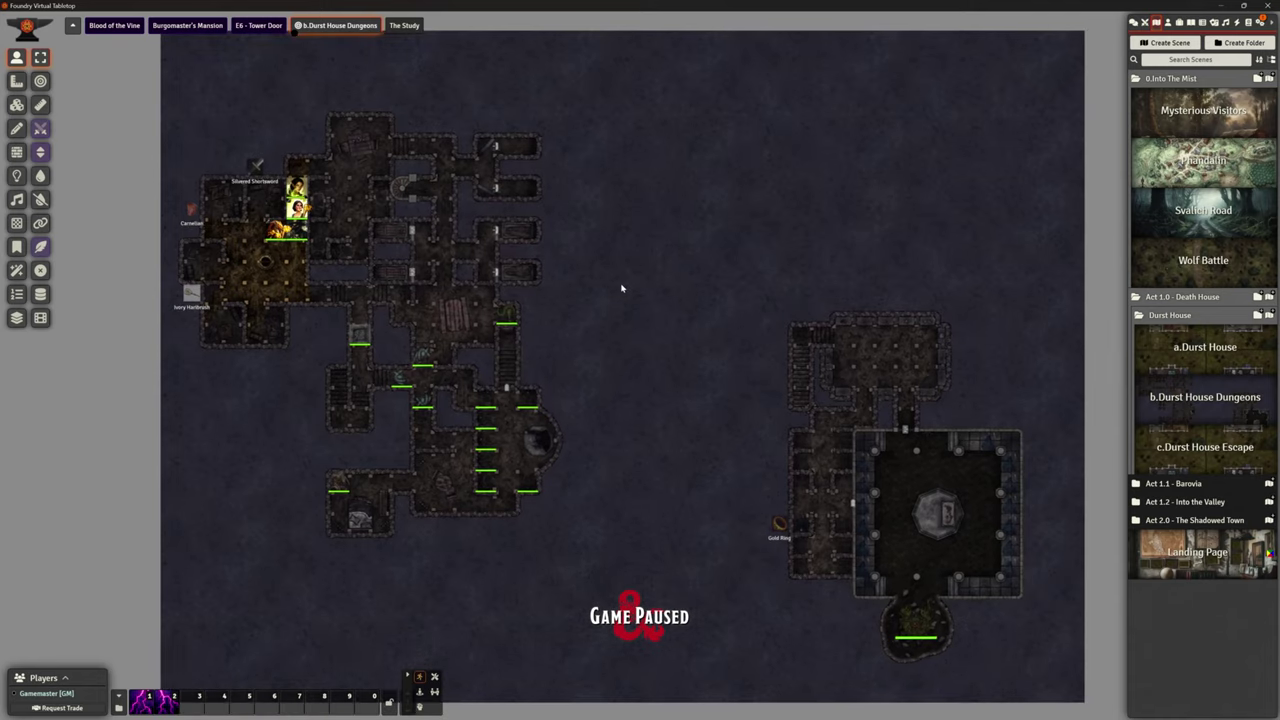
- Examine the dungeon map's rooms, corridors, item piles and placed tokens in the b.Durst House Dungeons scene
{"action": "scroll", "coordinate": [620, 288], "scroll_direction": "up", "scroll_amount": 7}
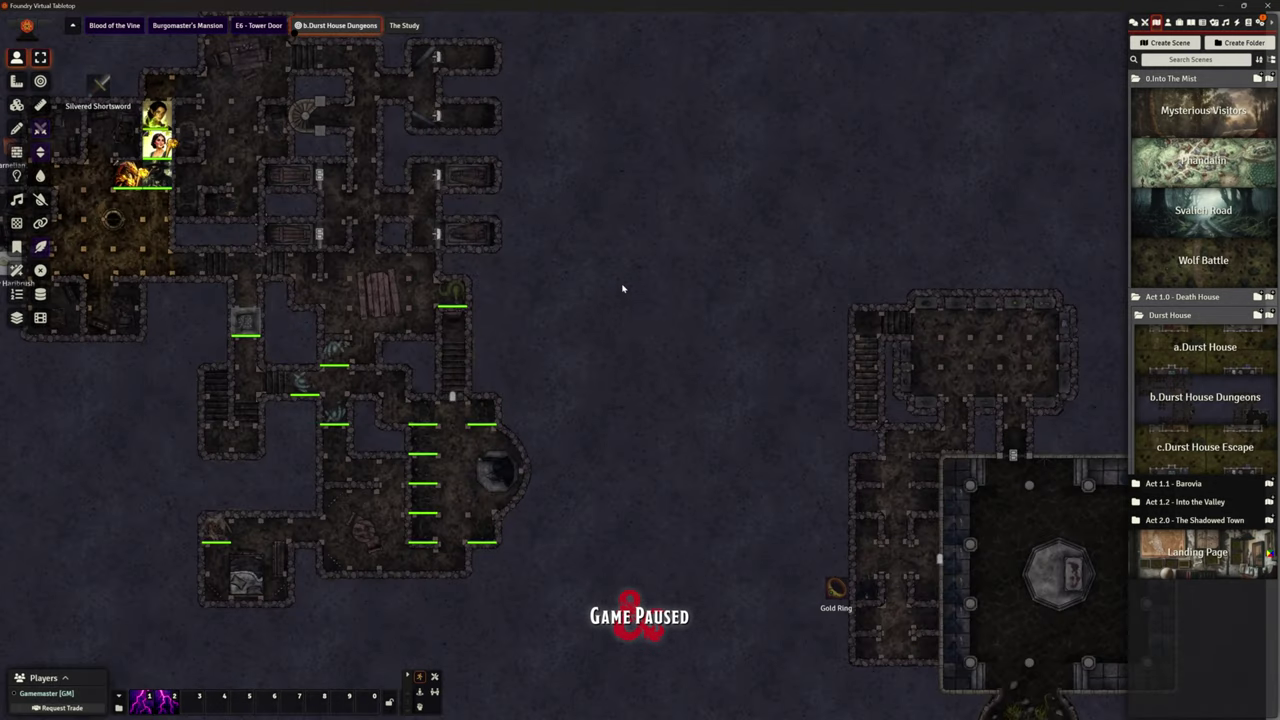
{"action": "scroll", "coordinate": [622, 288], "scroll_direction": "down", "scroll_amount": 1}
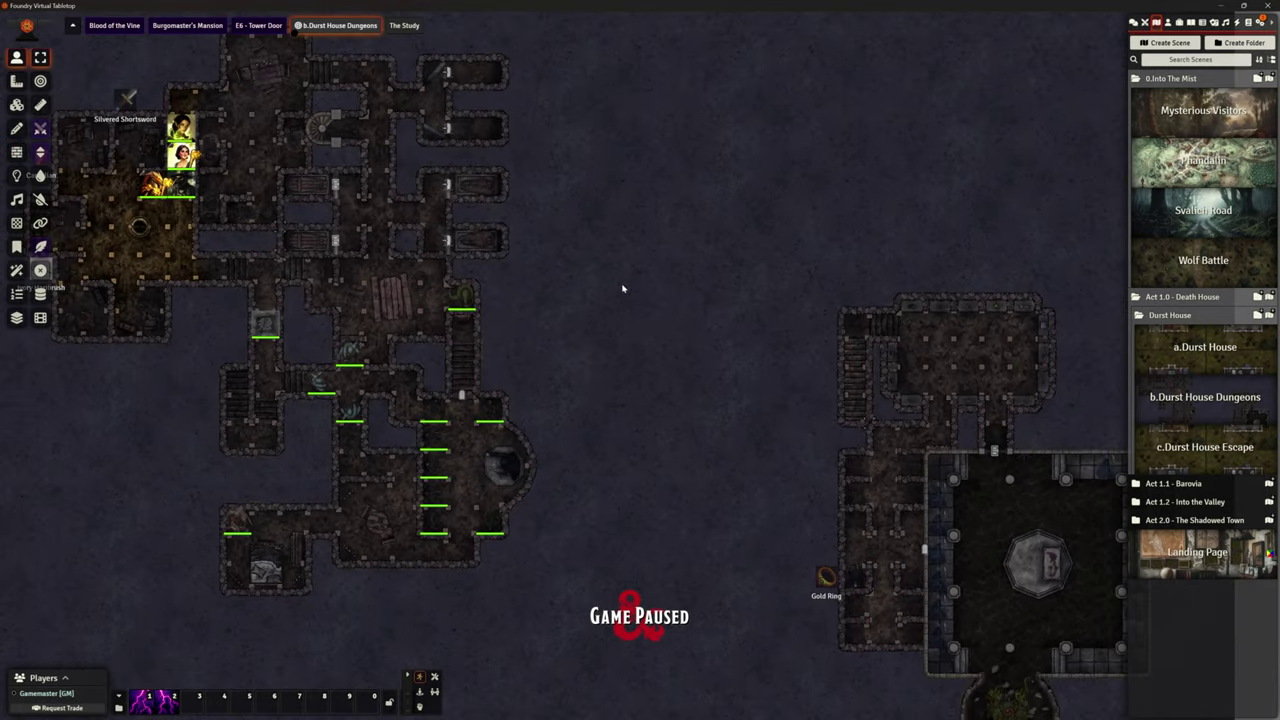
{"action": "left_click_drag", "start_coordinate": [580, 254], "coordinate": [785, 310]}
{"action": "scroll", "coordinate": [717, 289], "scroll_direction": "down", "scroll_amount": 5}
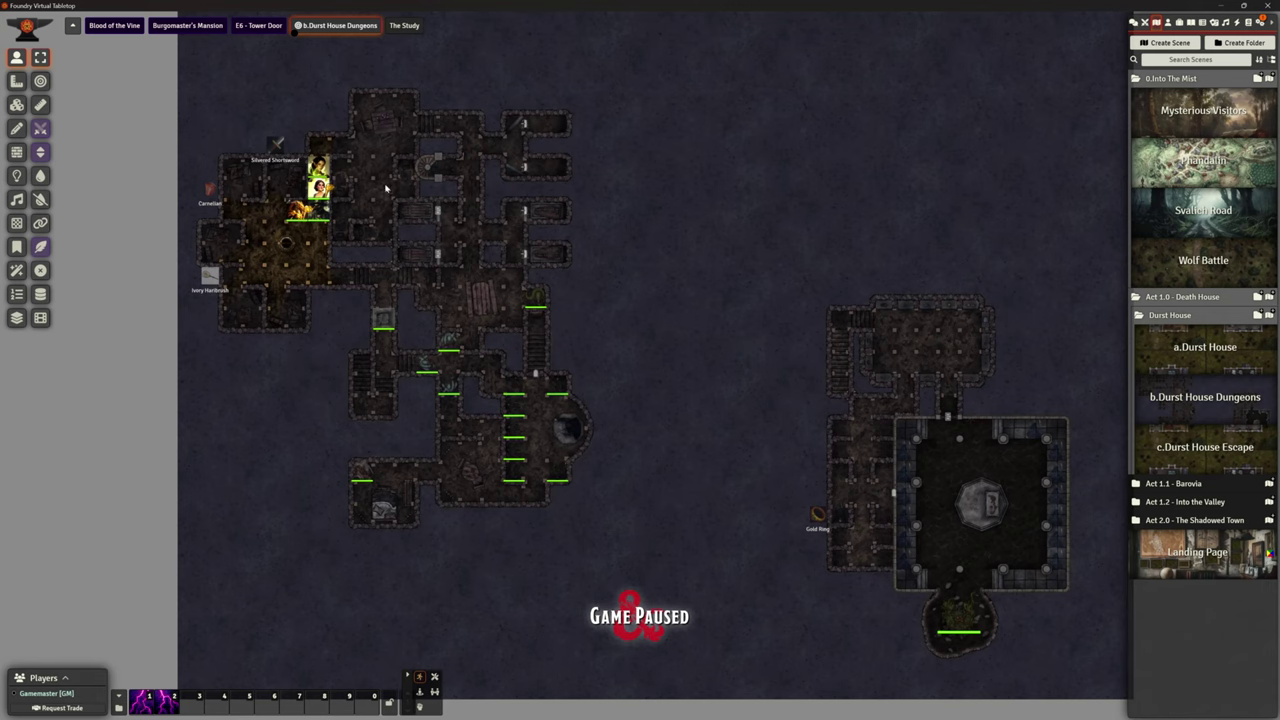
{"action": "left_click_drag", "start_coordinate": [409, 208], "coordinate": [631, 381]}
{"action": "scroll", "coordinate": [631, 381], "scroll_direction": "up", "scroll_amount": 10}
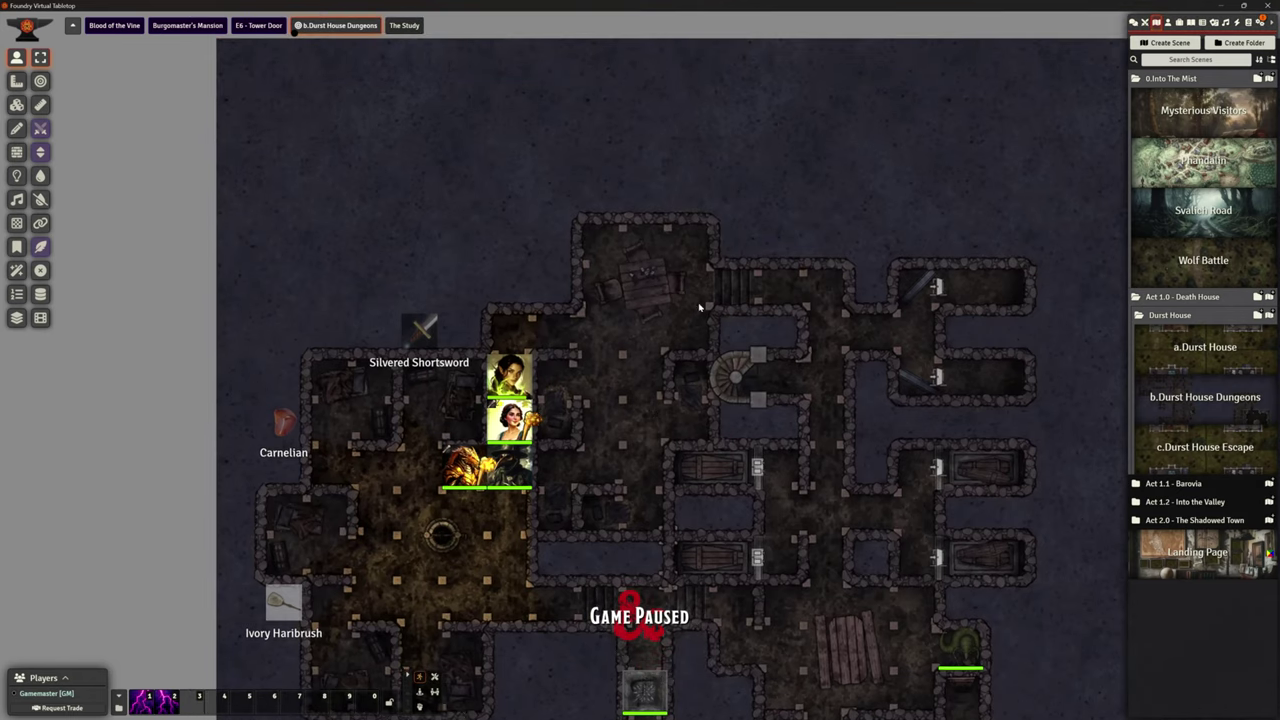
{"action": "scroll", "coordinate": [816, 368], "scroll_direction": "down", "scroll_amount": 2}
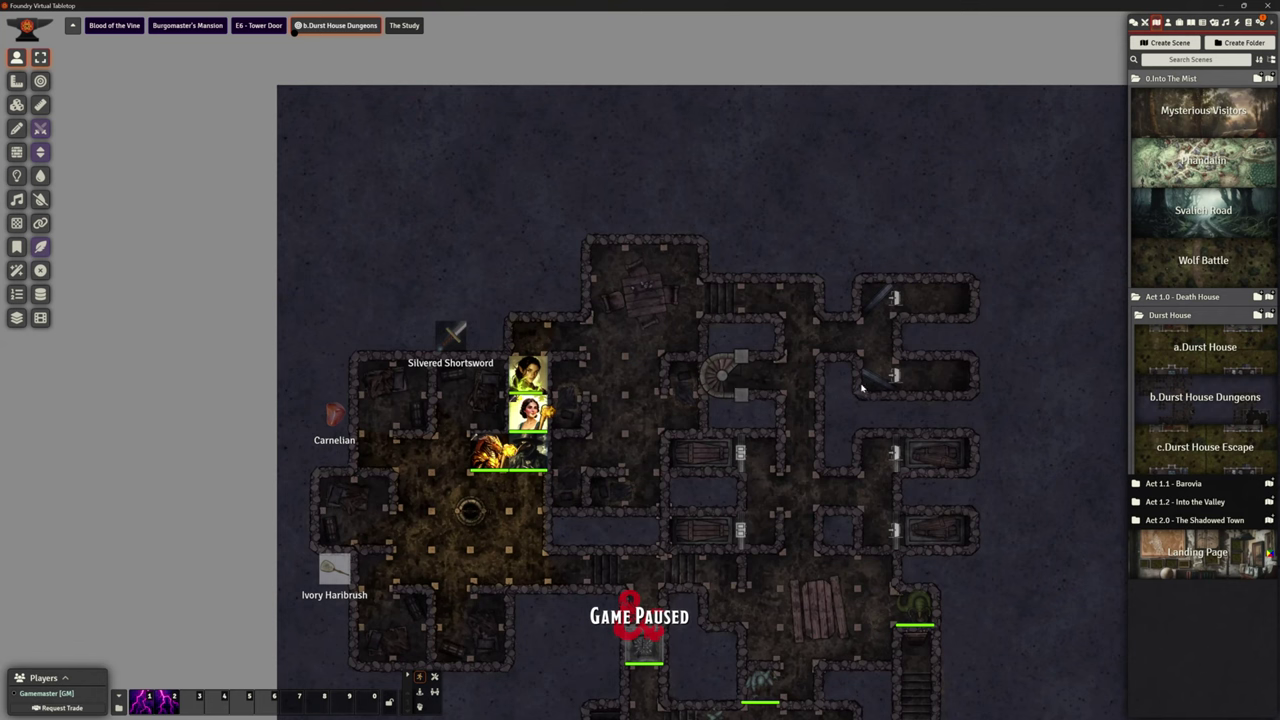
{"action": "left_click_drag", "start_coordinate": [957, 580], "coordinate": [903, 403]}
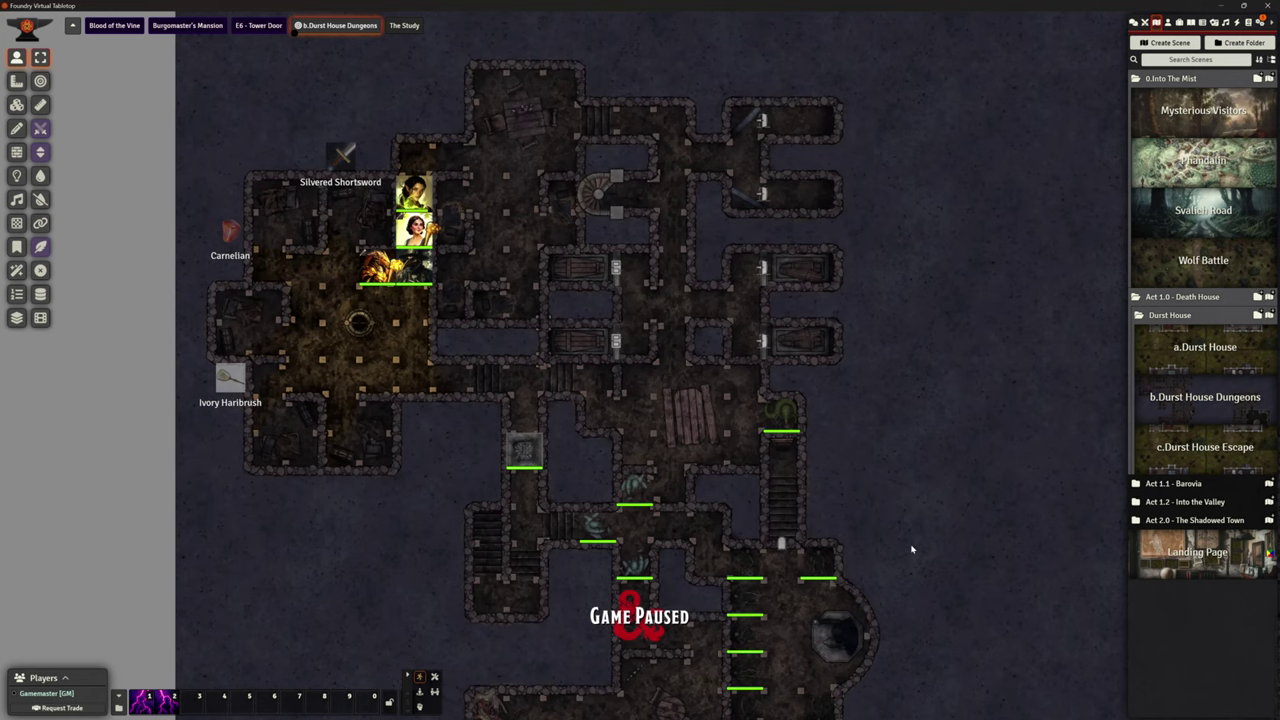
{"action": "scroll", "coordinate": [911, 548], "scroll_direction": "up", "scroll_amount": 3}
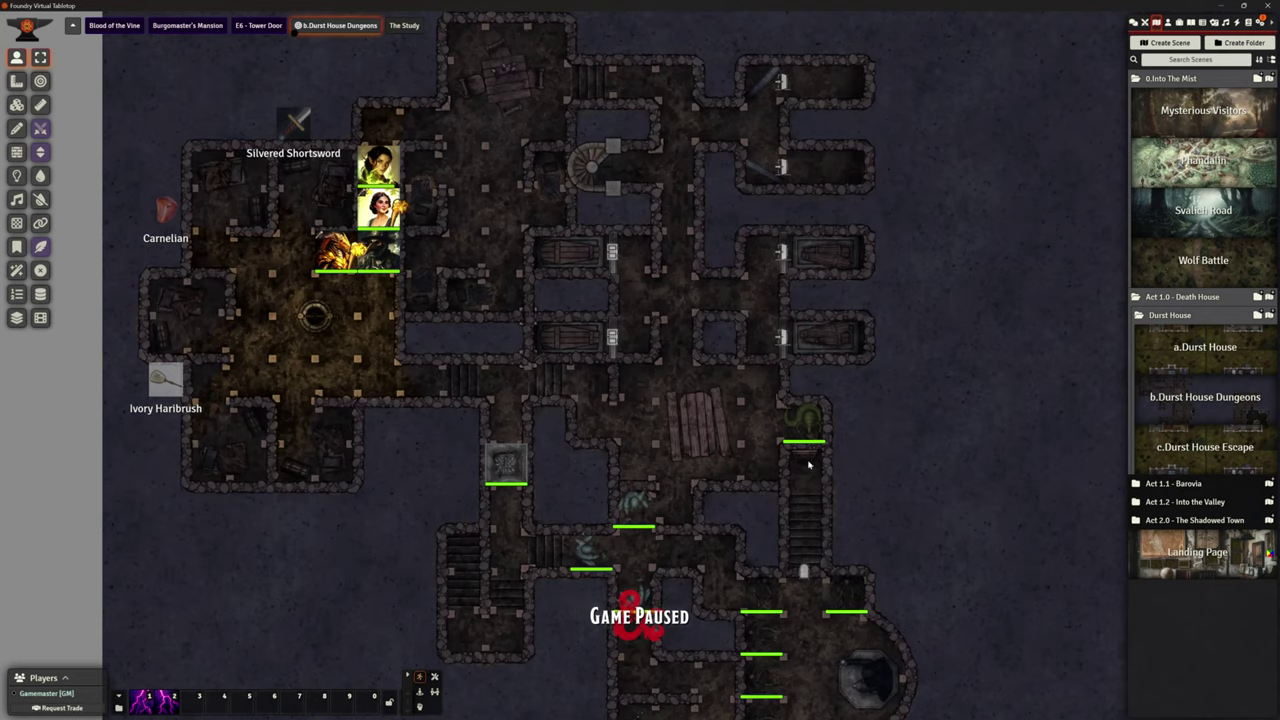
{"action": "scroll", "coordinate": [909, 449], "scroll_direction": "down", "scroll_amount": 3}
{"action": "scroll", "coordinate": [910, 420], "scroll_direction": "down", "scroll_amount": 3}
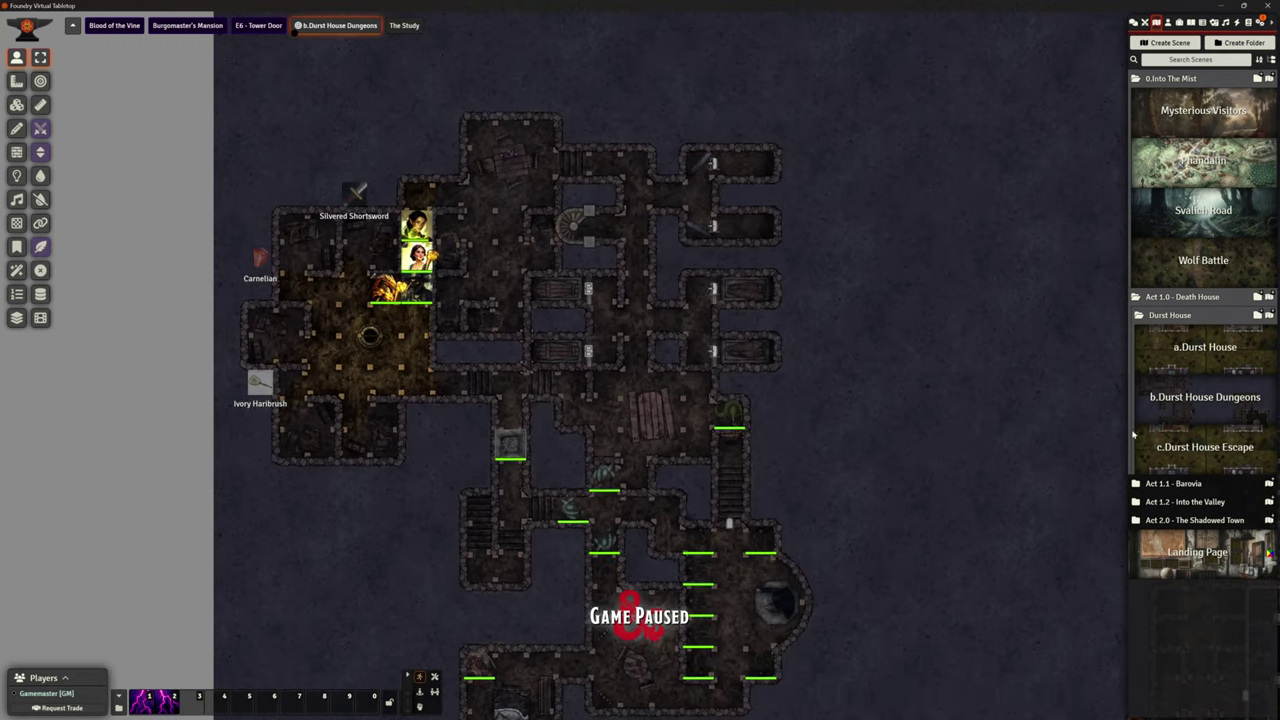
- Activate the c.Durst House Escape scene and examine the red-lit rooms on the two upper floor plans
{"action": "right_click", "coordinate": [1186, 451]}
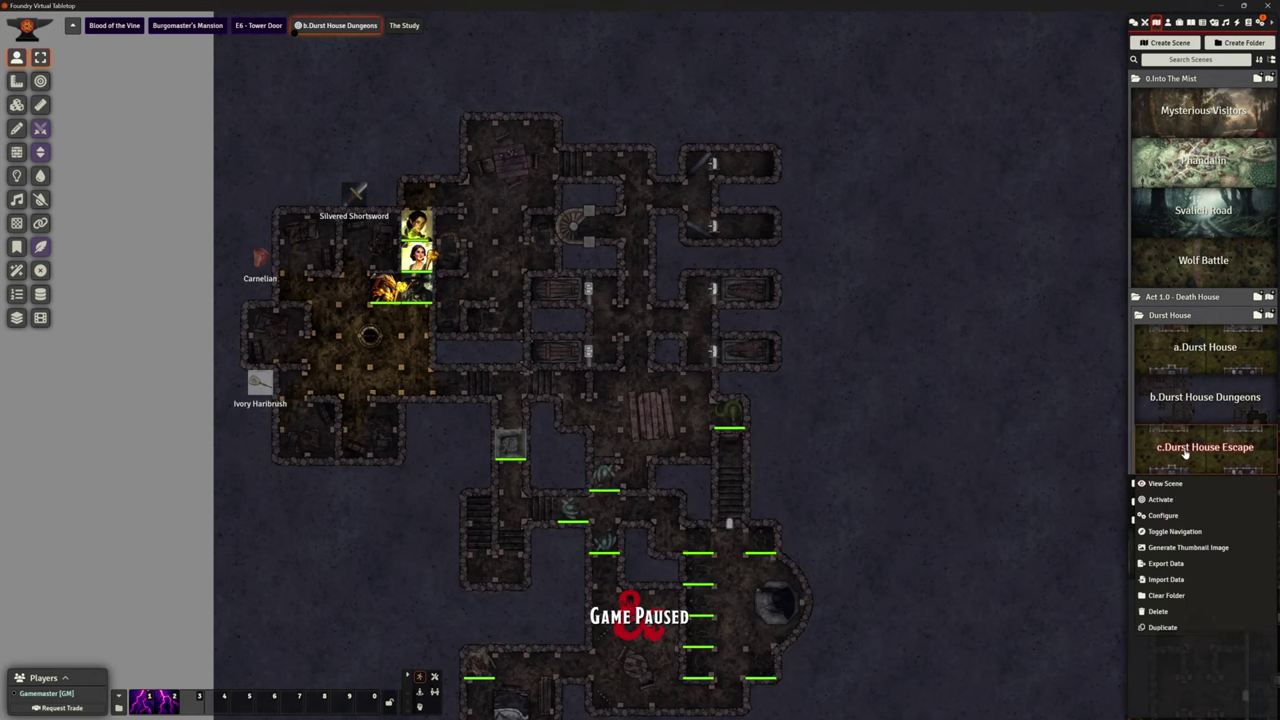
{"action": "left_click", "coordinate": [1160, 500]}
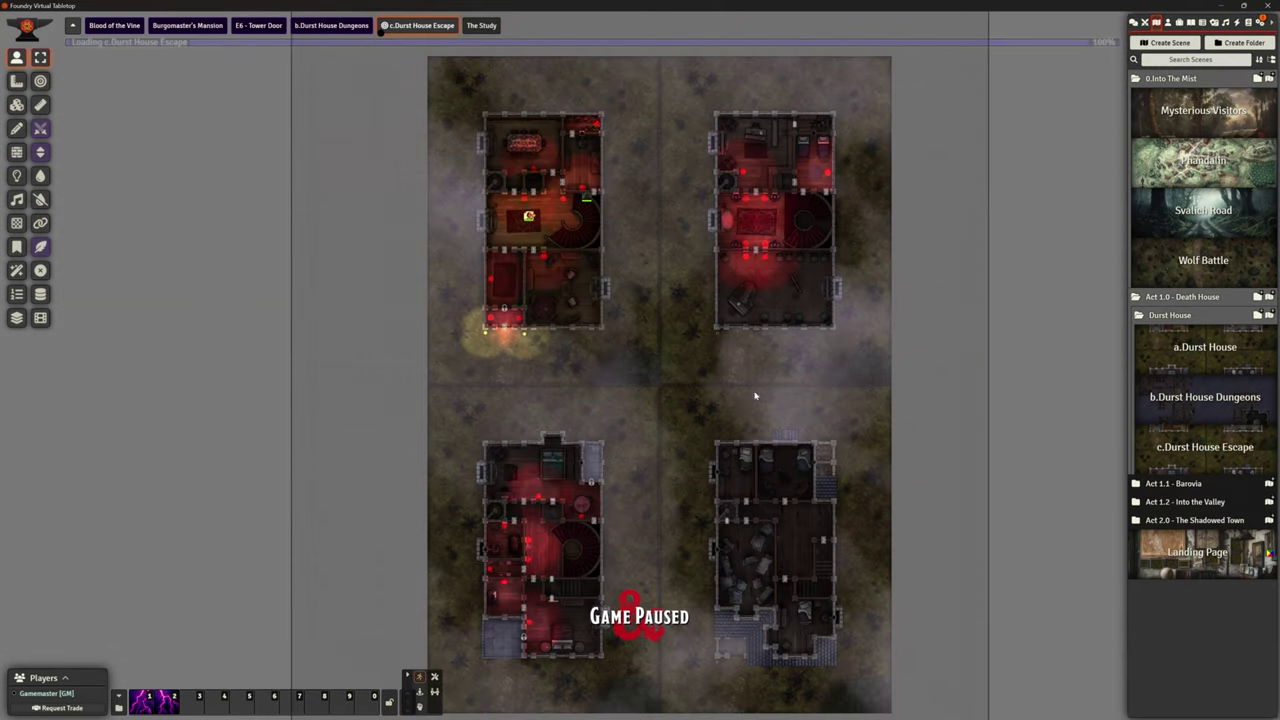
{"action": "scroll", "coordinate": [741, 406], "scroll_direction": "up", "scroll_amount": 1}
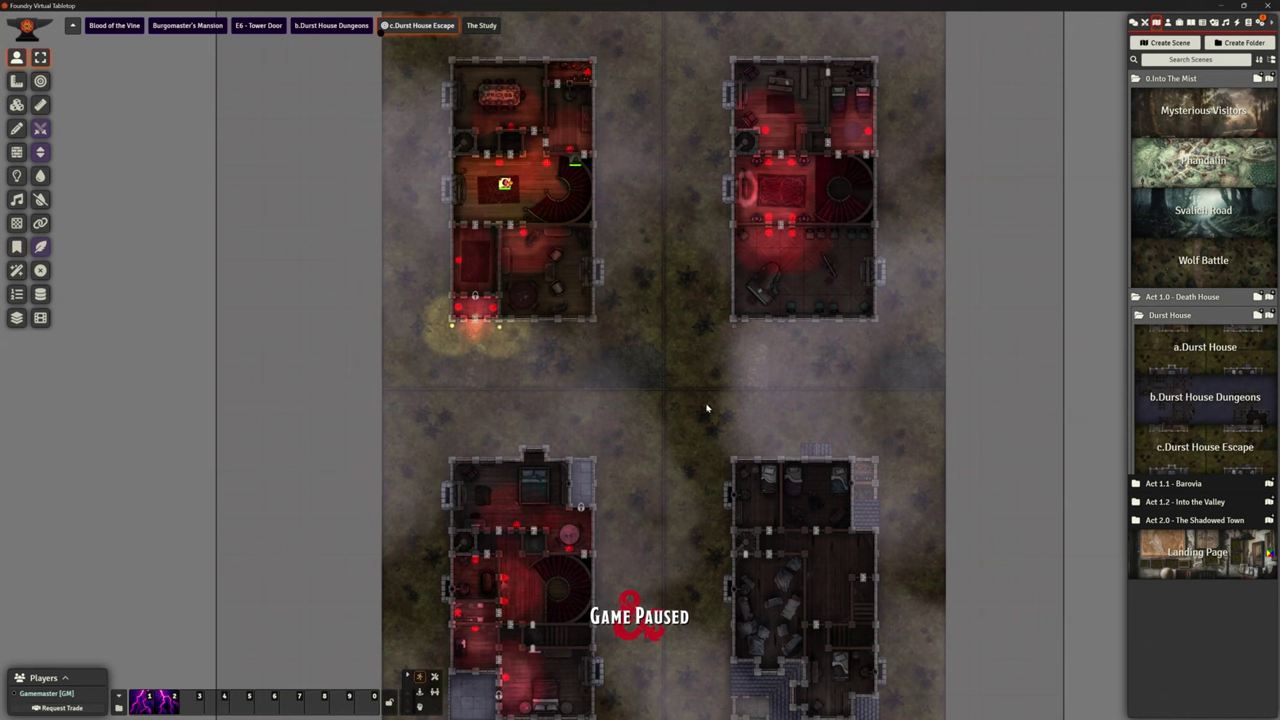
{"action": "scroll", "coordinate": [795, 162], "scroll_direction": "up", "scroll_amount": 20}
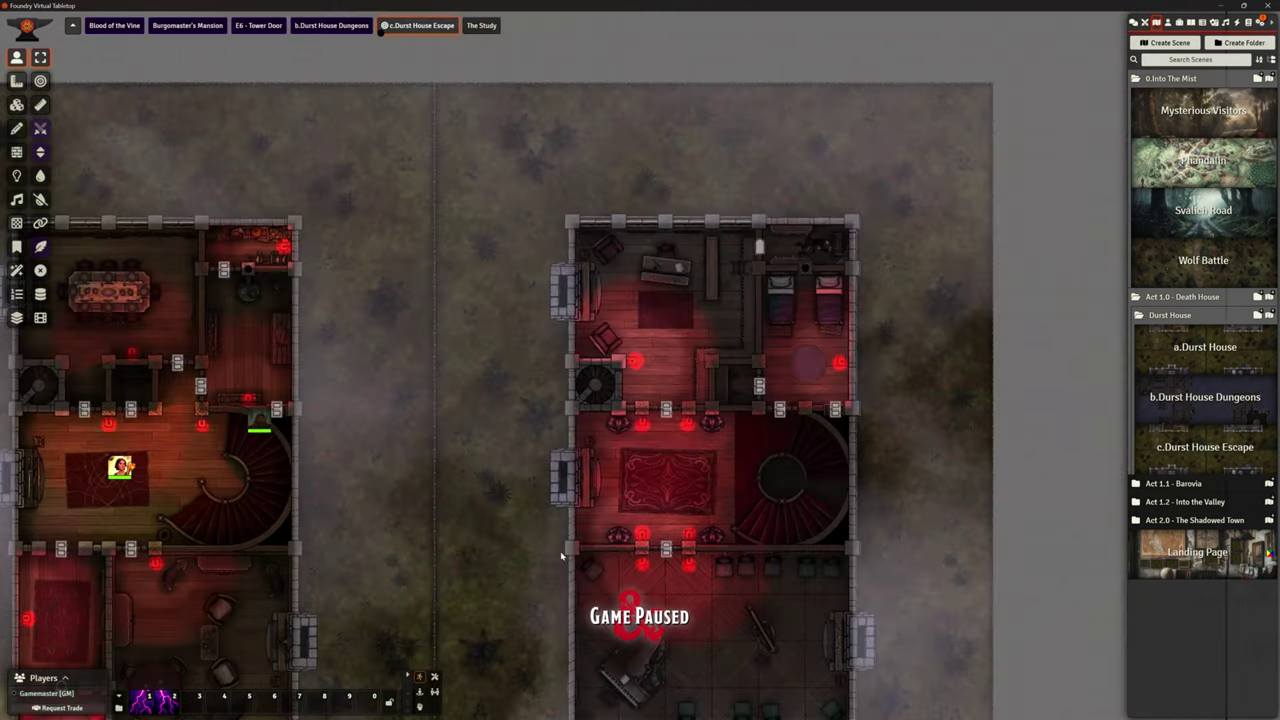
{"action": "scroll", "coordinate": [700, 484], "scroll_direction": "up", "scroll_amount": 3}
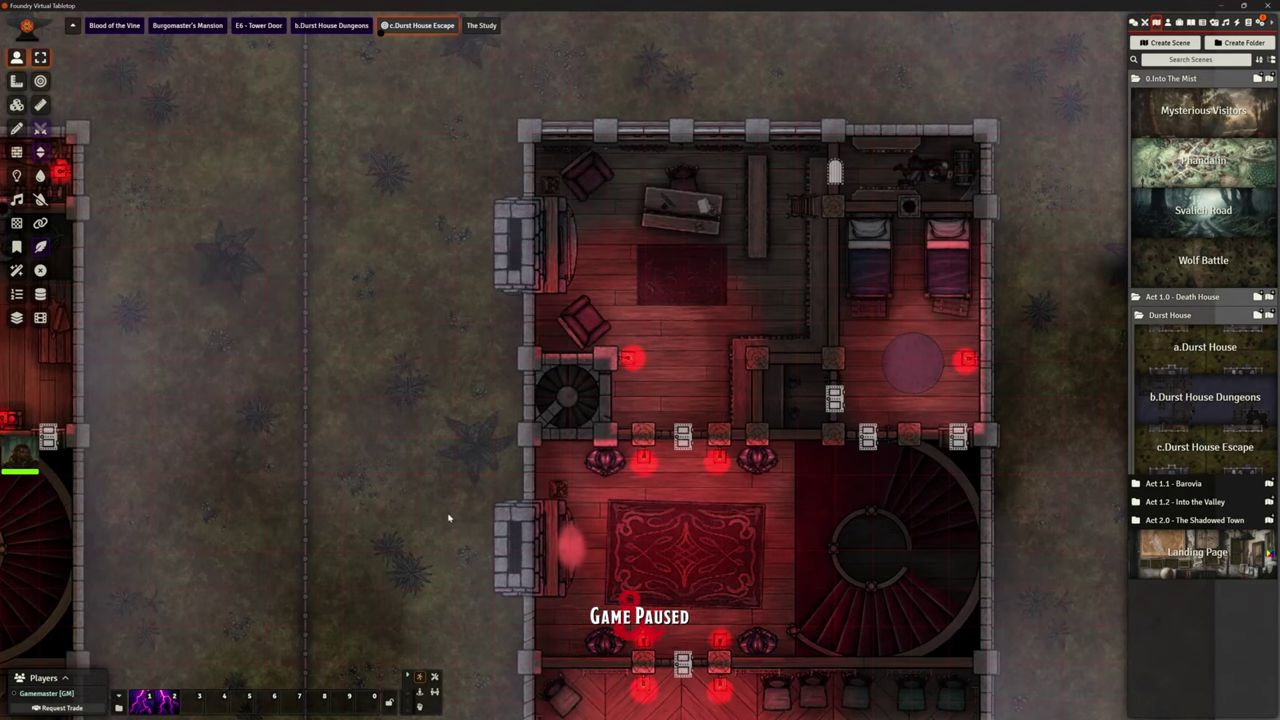
{"action": "left_click_drag", "start_coordinate": [523, 520], "coordinate": [527, 445]}
{"action": "scroll", "coordinate": [400, 470], "scroll_direction": "down", "scroll_amount": 8}
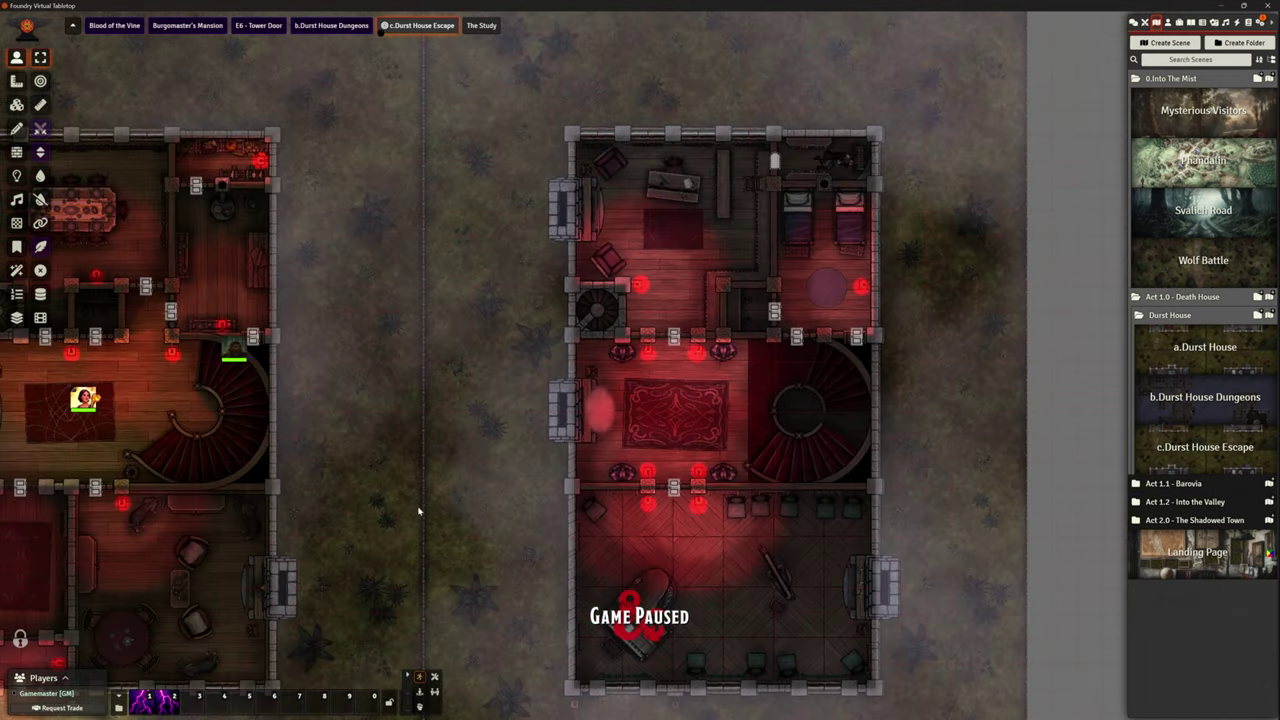
{"action": "left_click_drag", "start_coordinate": [420, 514], "coordinate": [566, 466]}
{"action": "scroll", "coordinate": [560, 423], "scroll_direction": "down", "scroll_amount": 2}
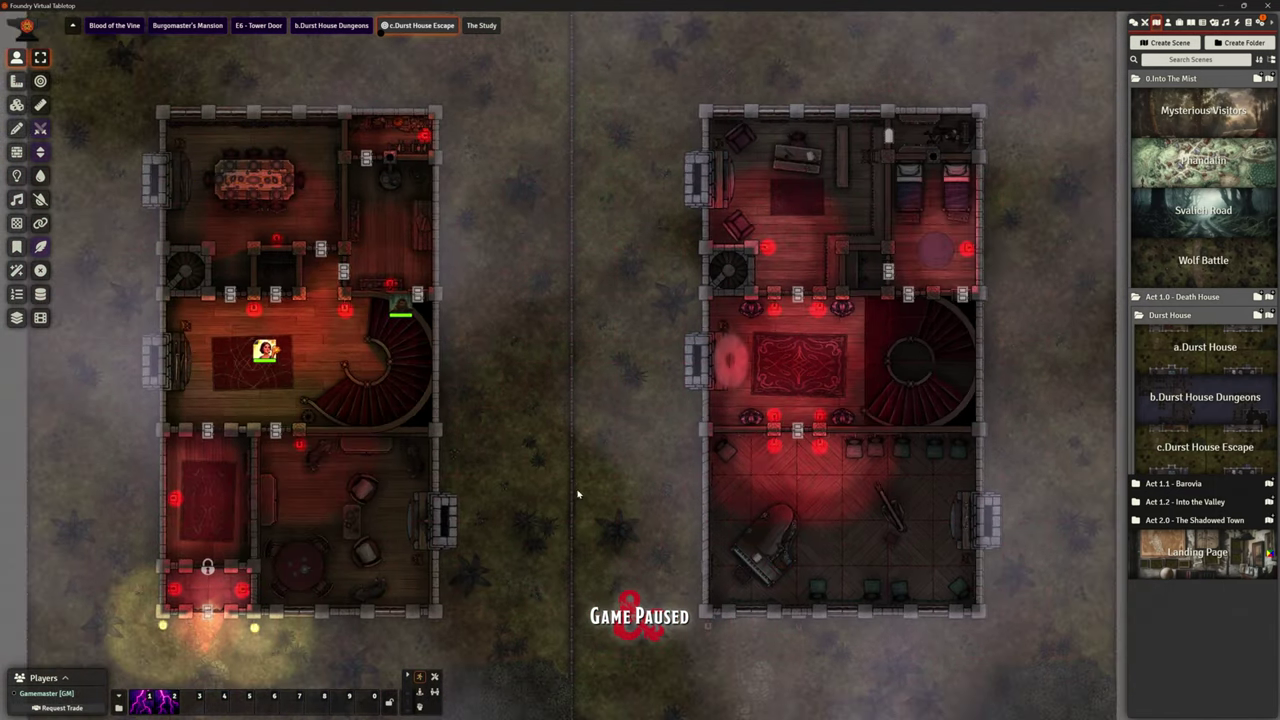
- Delete the character token standing in the main hall of the c.Durst House Escape scene
{"action": "mouse_move", "coordinate": [586, 509]}
{"action": "left_mouse_down"}
{"action": "mouse_move", "coordinate": [589, 440]}
{"action": "mouse_move", "coordinate": [595, 512]}
{"action": "left_mouse_up"}
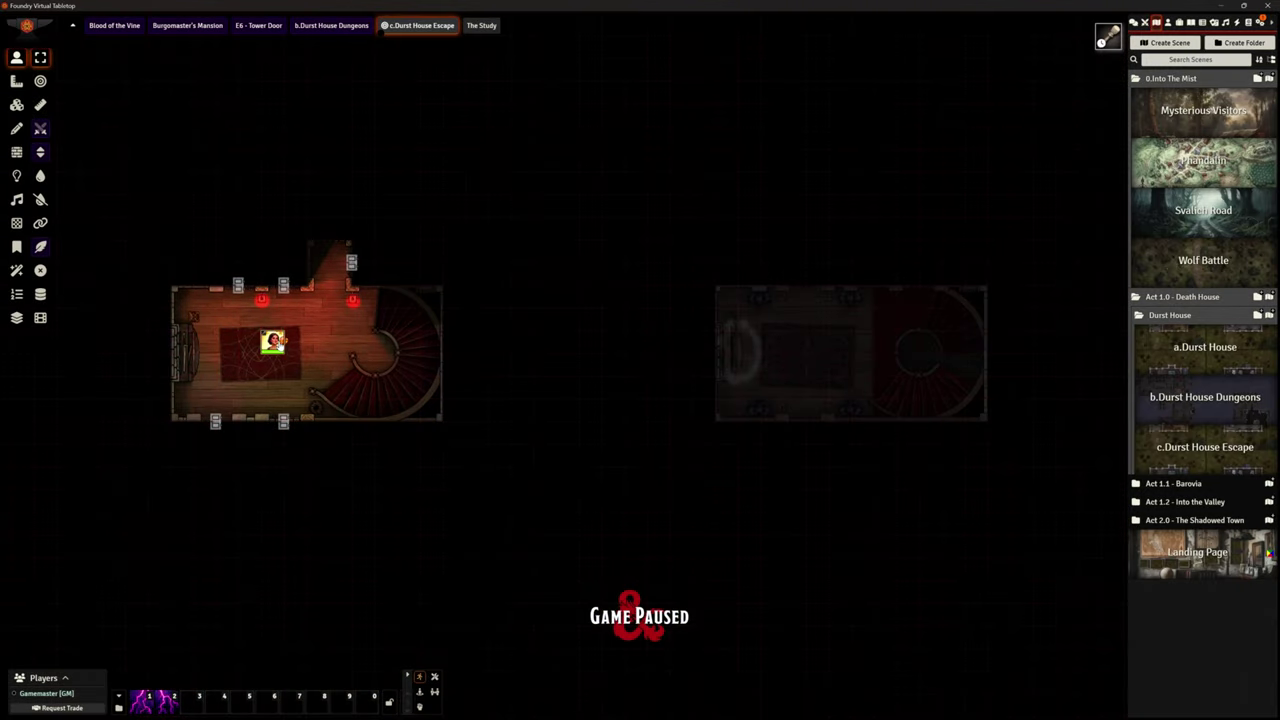
{"action": "key", "text": "Delete"}
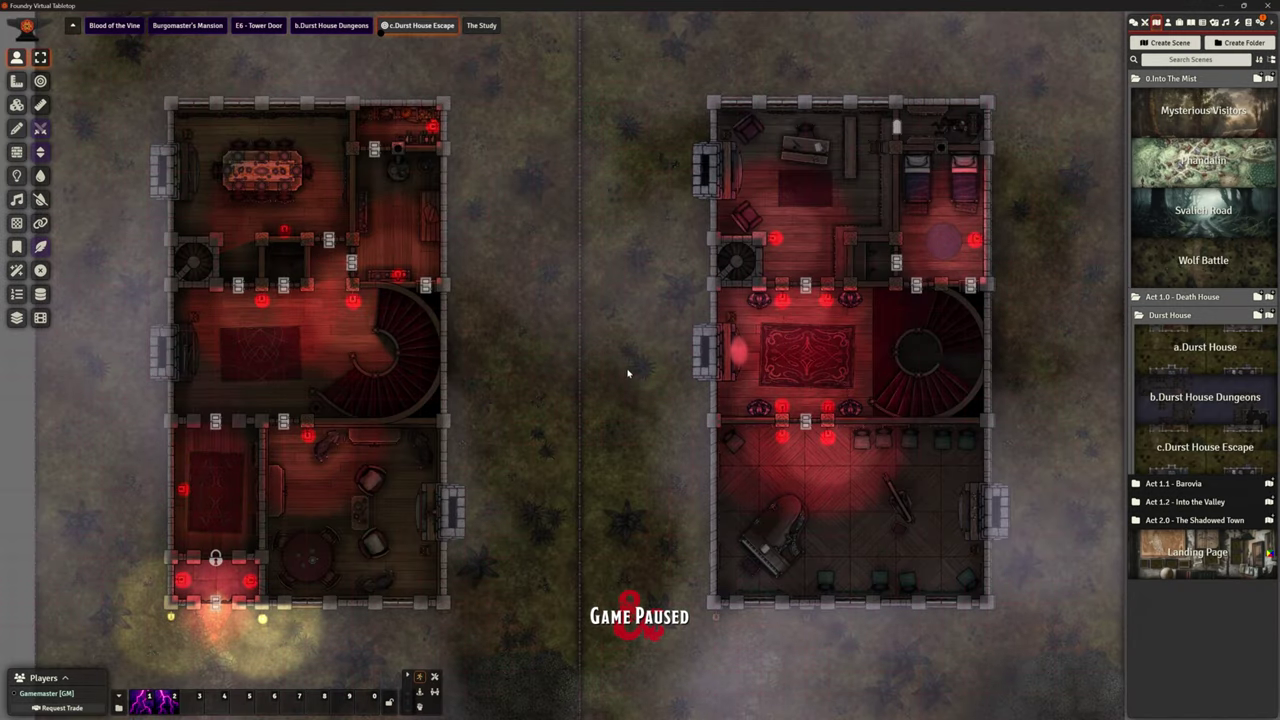
- Look over the remaining escape-scene floor plans and activate the Blood of the Vine scene from the Act 1.1 - Barovia folder
{"action": "scroll", "coordinate": [631, 487], "scroll_direction": "down", "scroll_amount": 3}
{"action": "key", "text": "Down"}
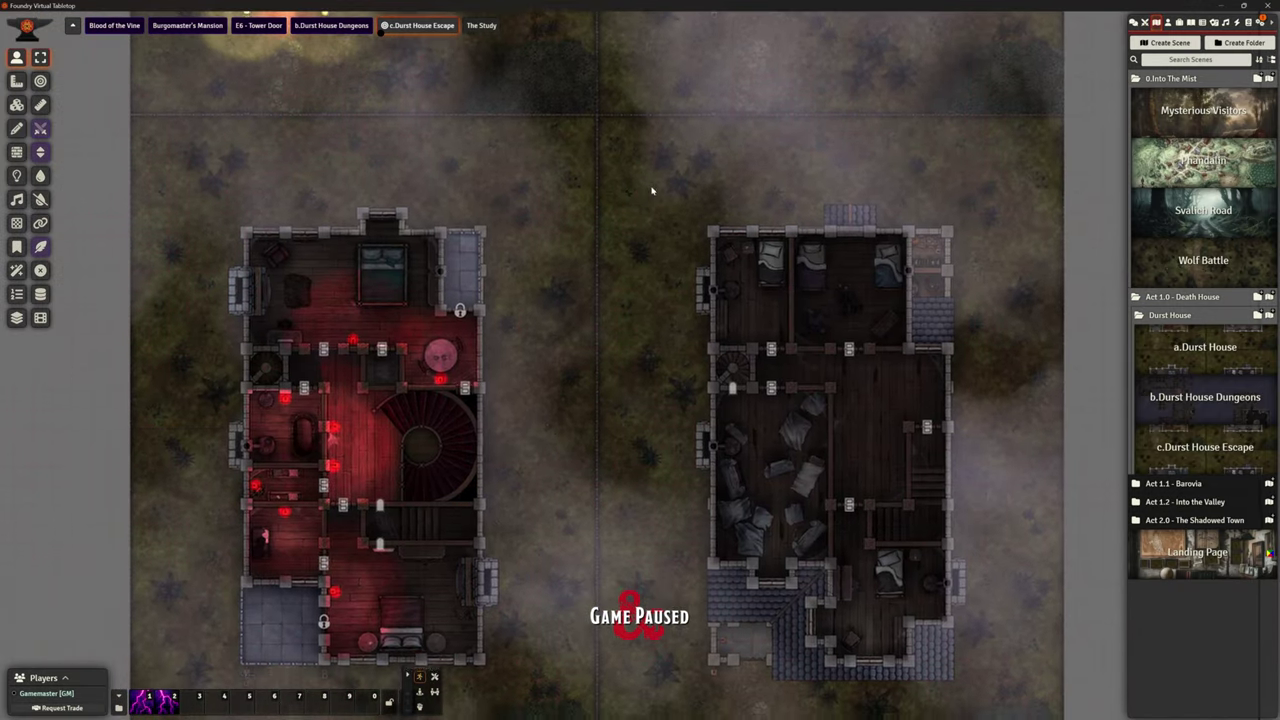
{"action": "key", "text": "Up"}
{"action": "scroll", "coordinate": [834, 289], "scroll_direction": "down", "scroll_amount": 2}
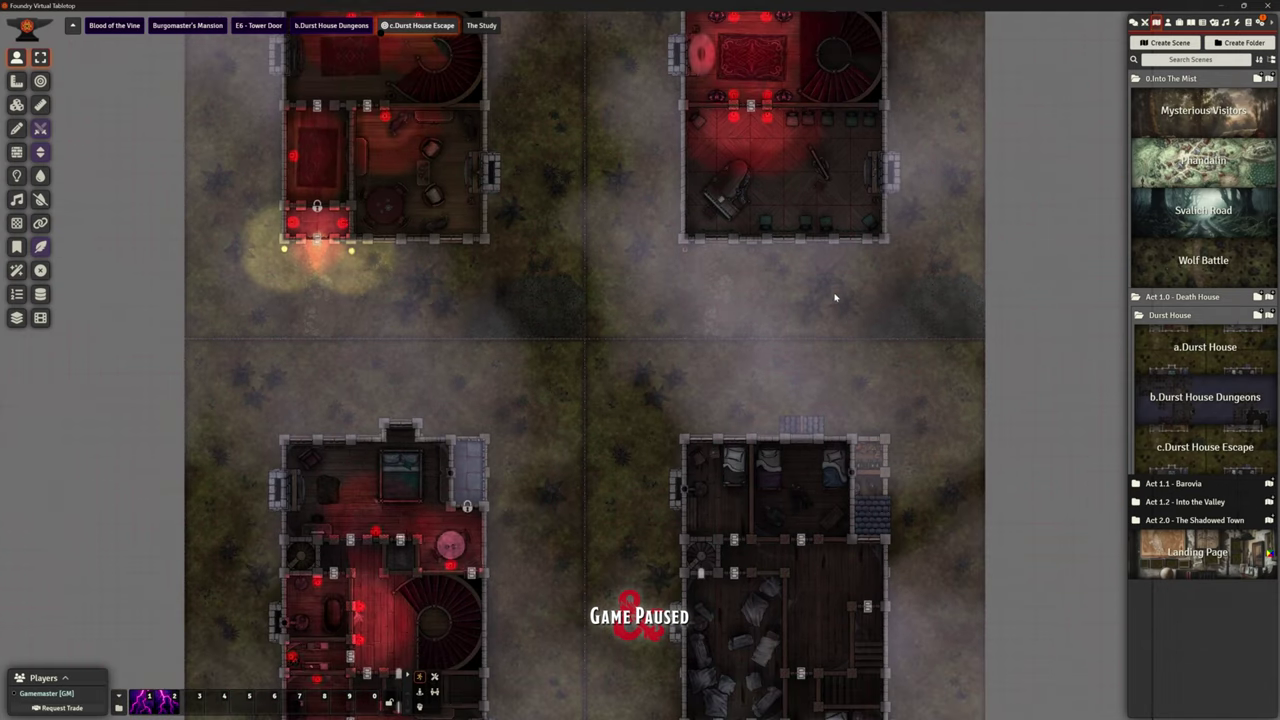
{"action": "key", "text": "Up"}
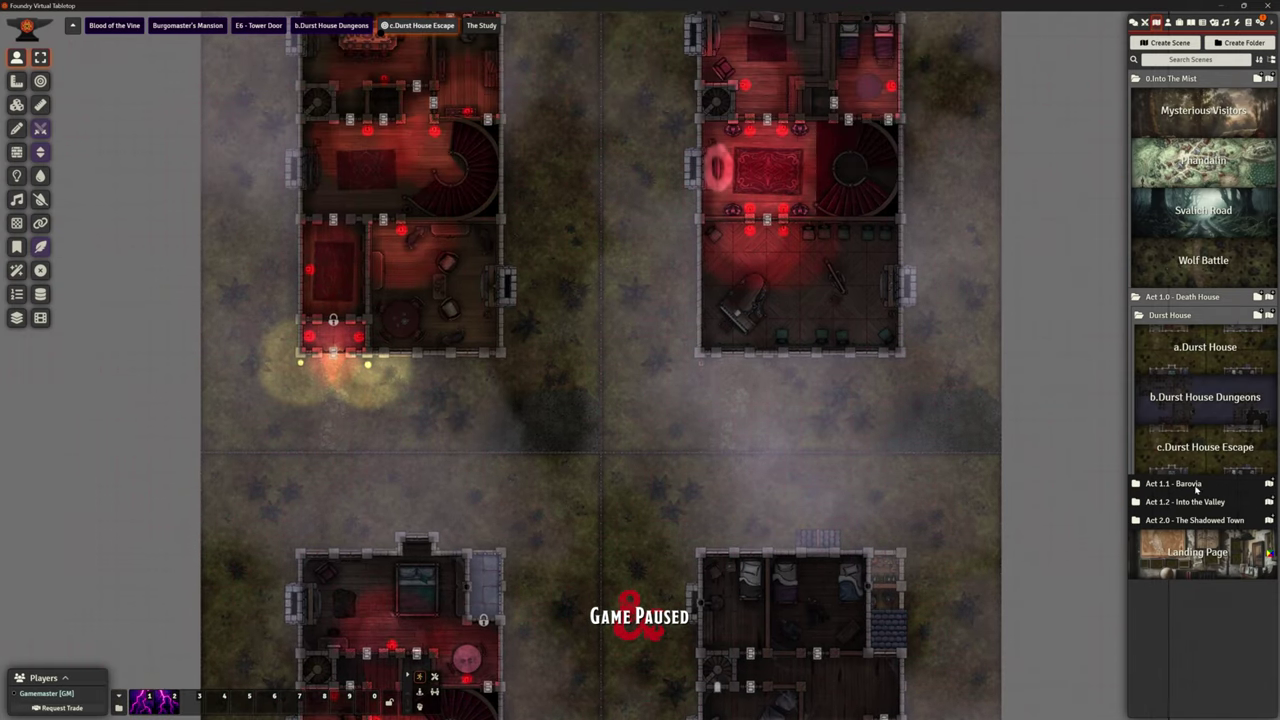
{"action": "left_click", "coordinate": [1180, 484]}
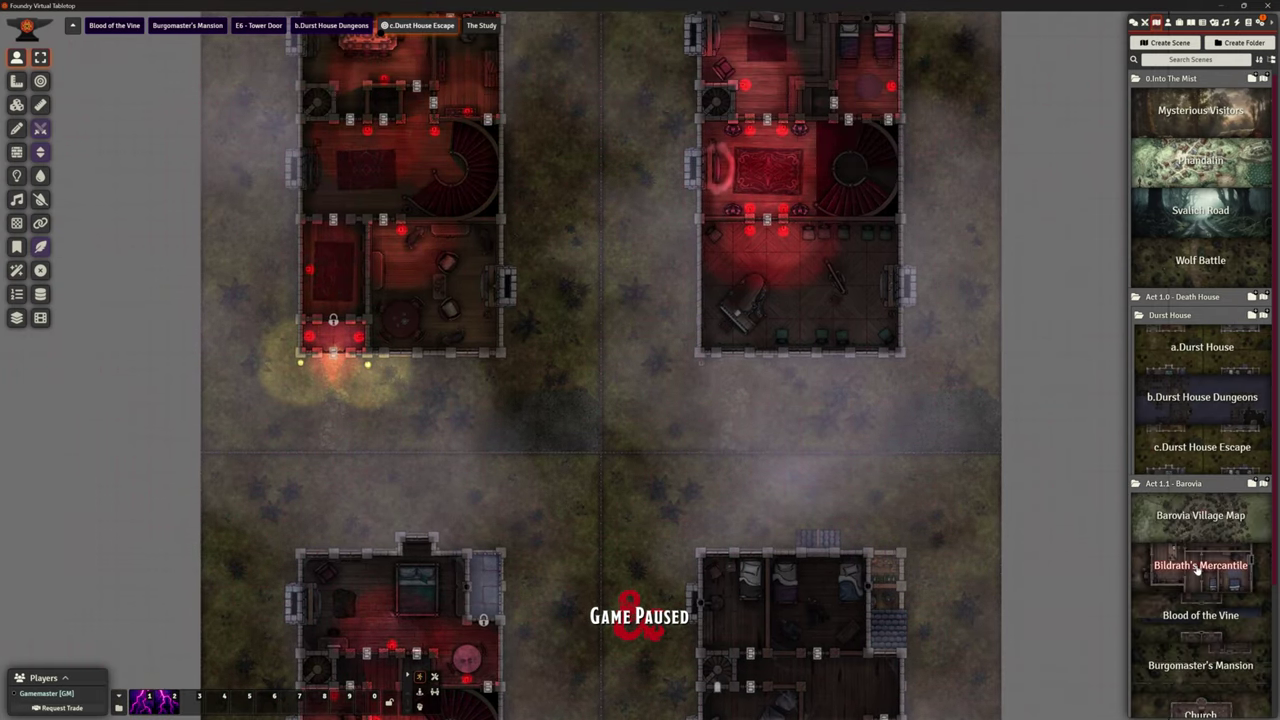
{"action": "right_click", "coordinate": [1200, 615]}
{"action": "left_click", "coordinate": [1064, 459]}
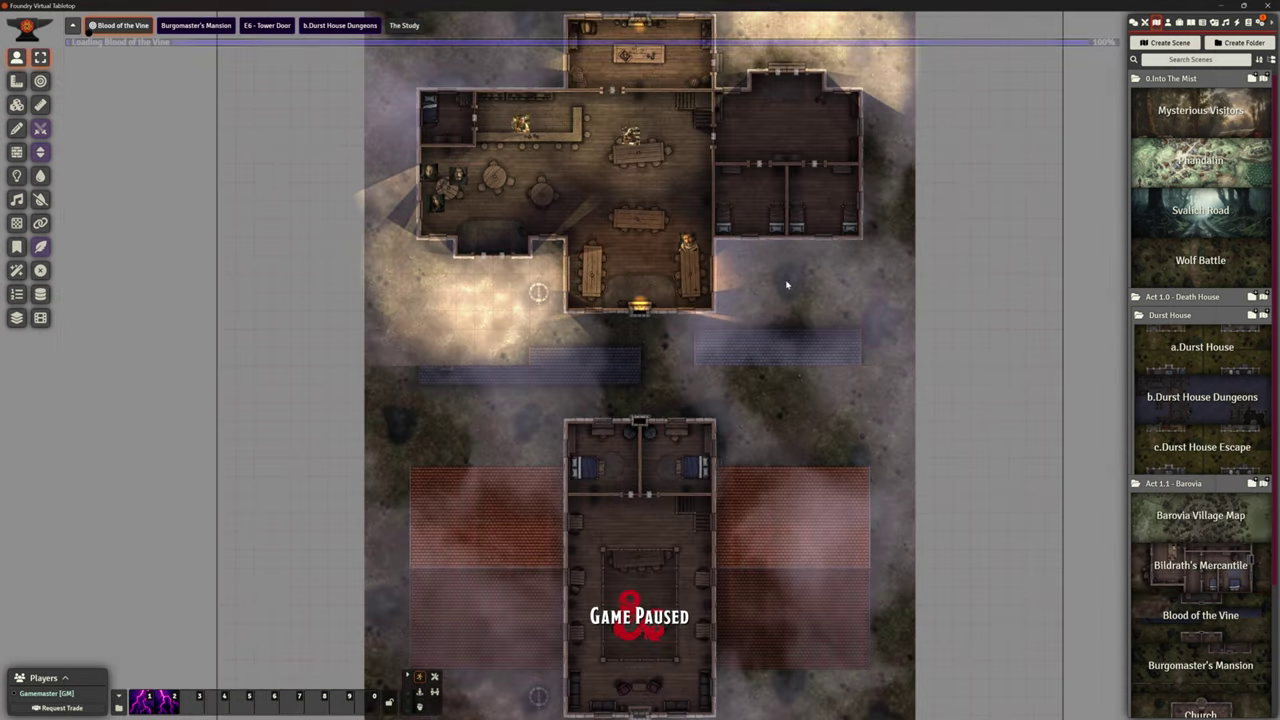
- Examine the tavern's ground floor and upper floor on the Blood of the Vine map
{"action": "scroll", "coordinate": [786, 285], "scroll_direction": "up", "scroll_amount": 5}
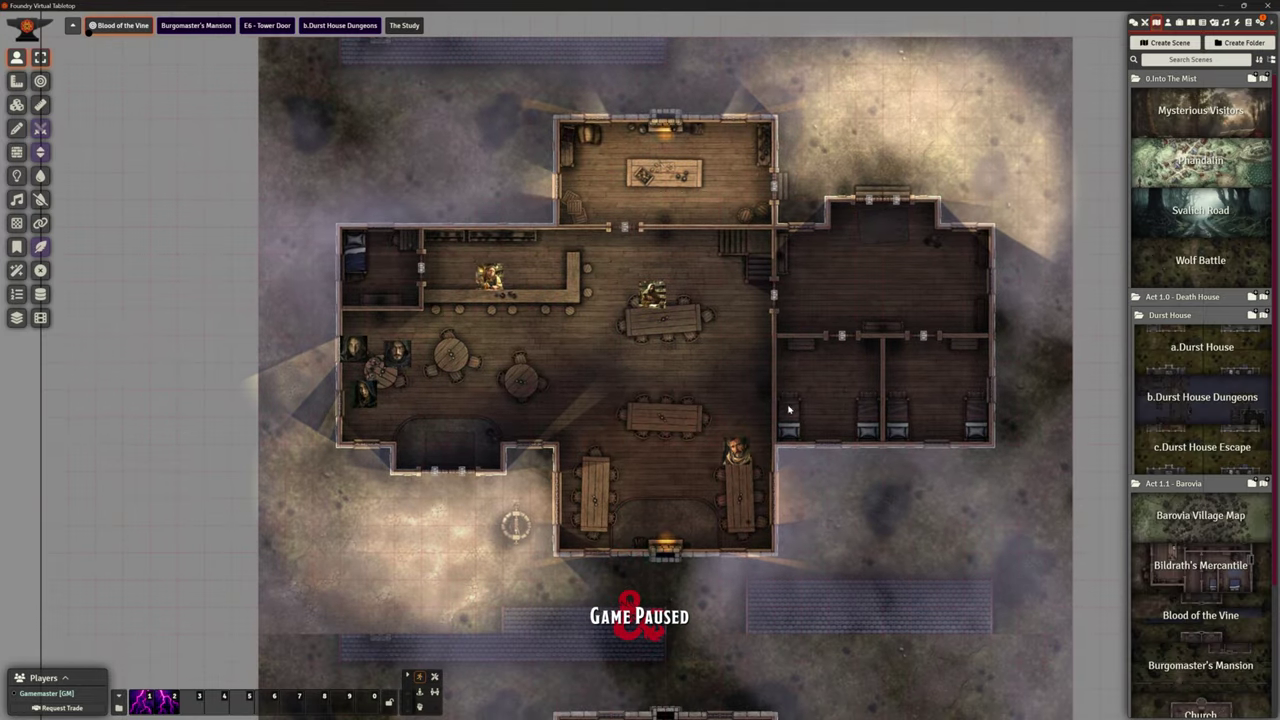
{"action": "scroll", "coordinate": [770, 450], "scroll_direction": "up", "scroll_amount": 4}
{"action": "scroll", "coordinate": [740, 480], "scroll_direction": "down", "scroll_amount": 3}
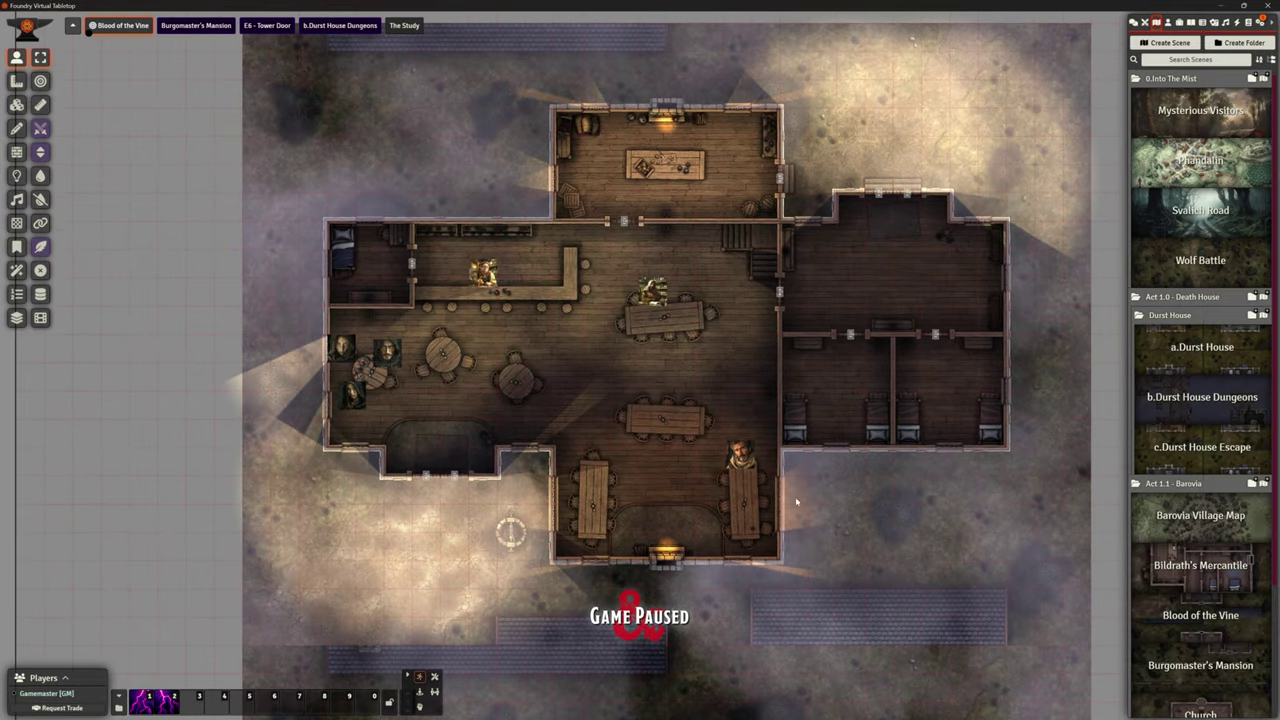
{"action": "key", "text": "Down"}
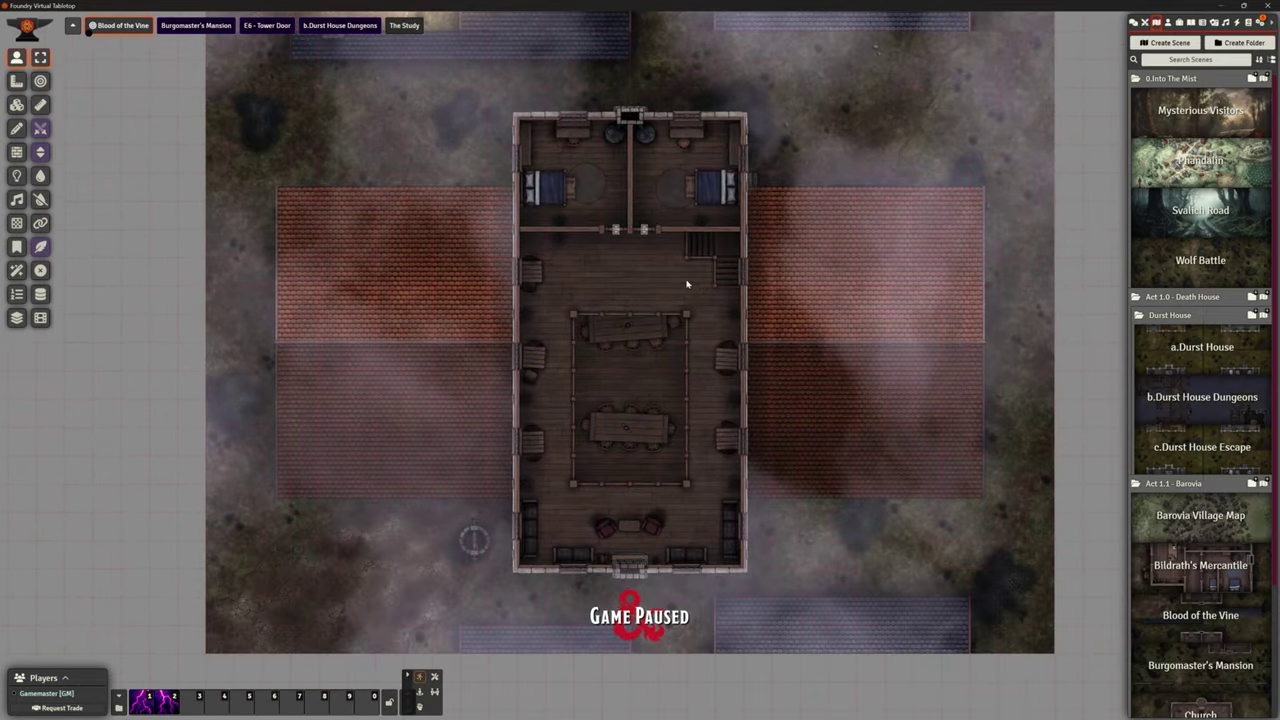
{"action": "scroll", "coordinate": [766, 237], "scroll_direction": "down", "scroll_amount": 3}
{"action": "key", "text": "Up"}
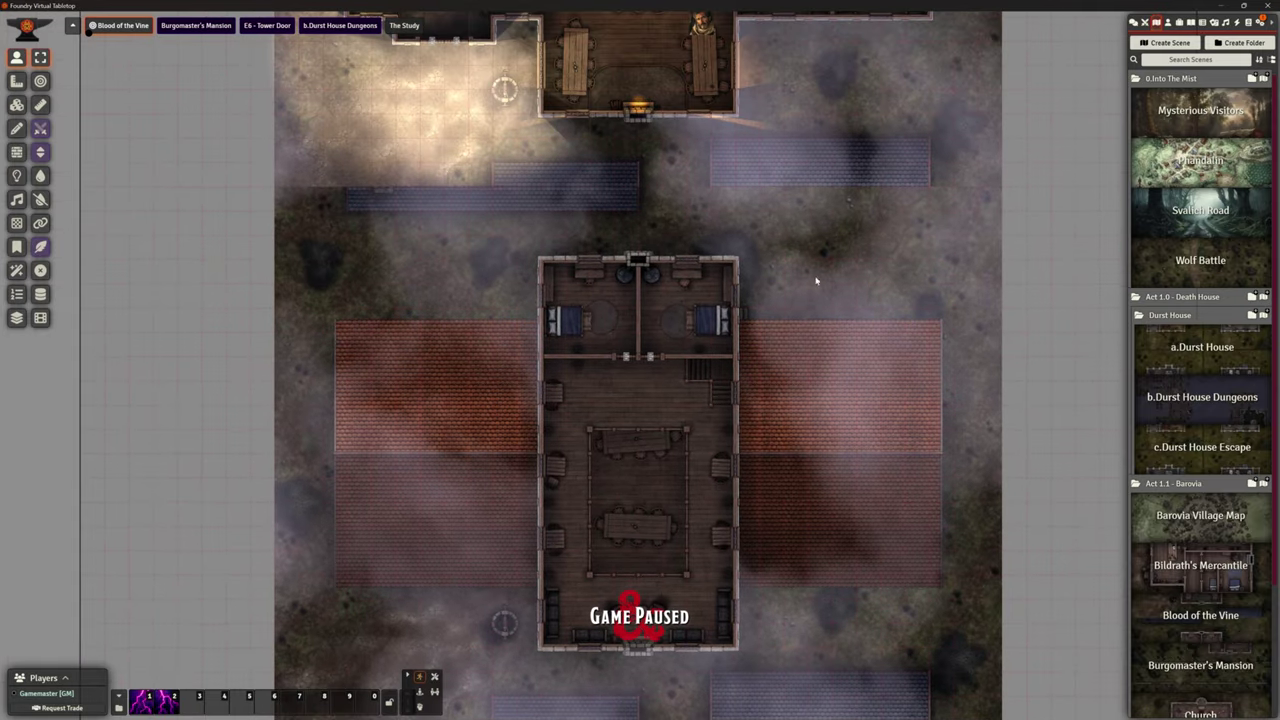
- Display the scene's regions and review the Interior, Down to Ground and Up to 1st Floor areas on both tavern floors
{"action": "left_click", "coordinate": [16, 223]}
{"action": "left_click_drag", "start_coordinate": [771, 266], "coordinate": [791, 399]}
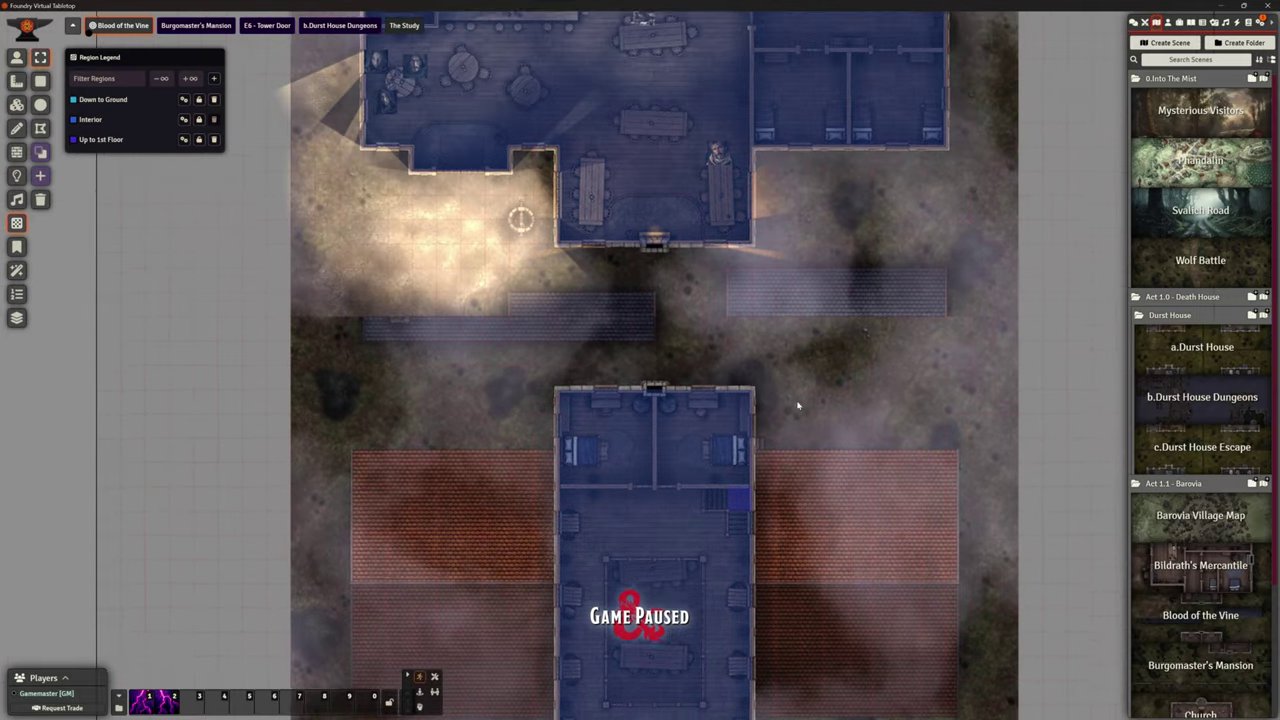
{"action": "key", "text": "Up"}
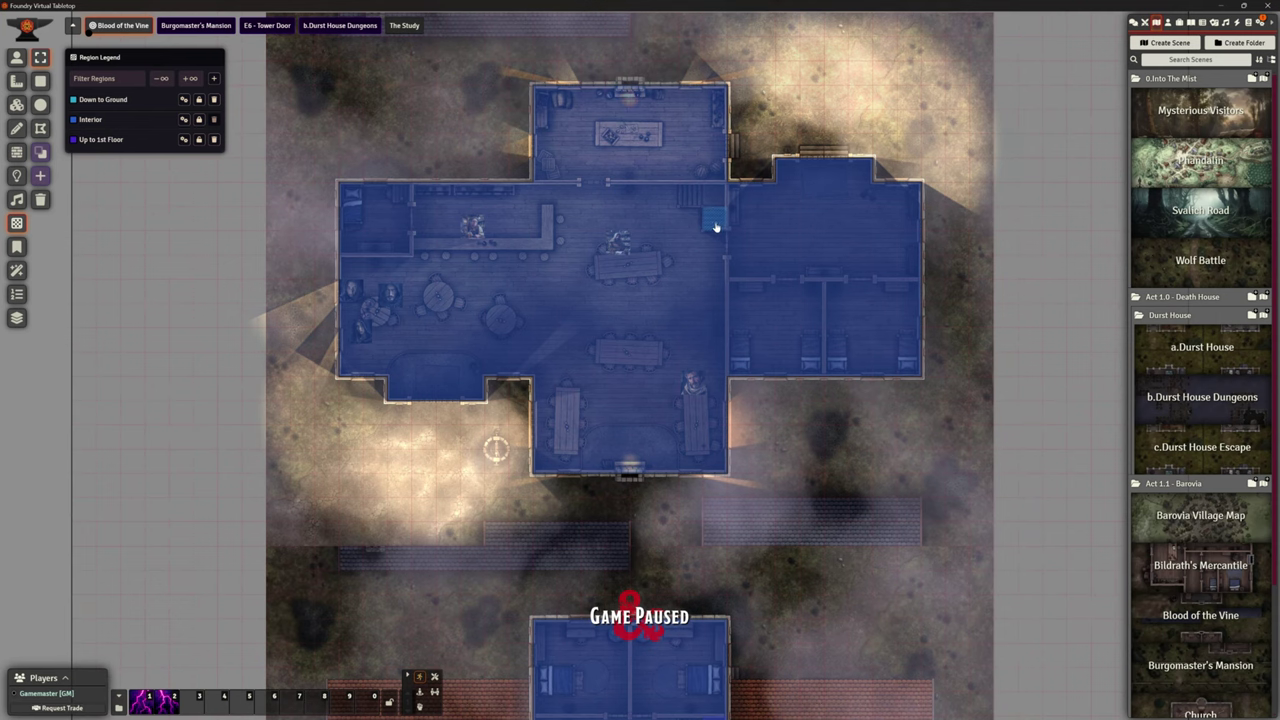
{"action": "key", "text": "Down"}
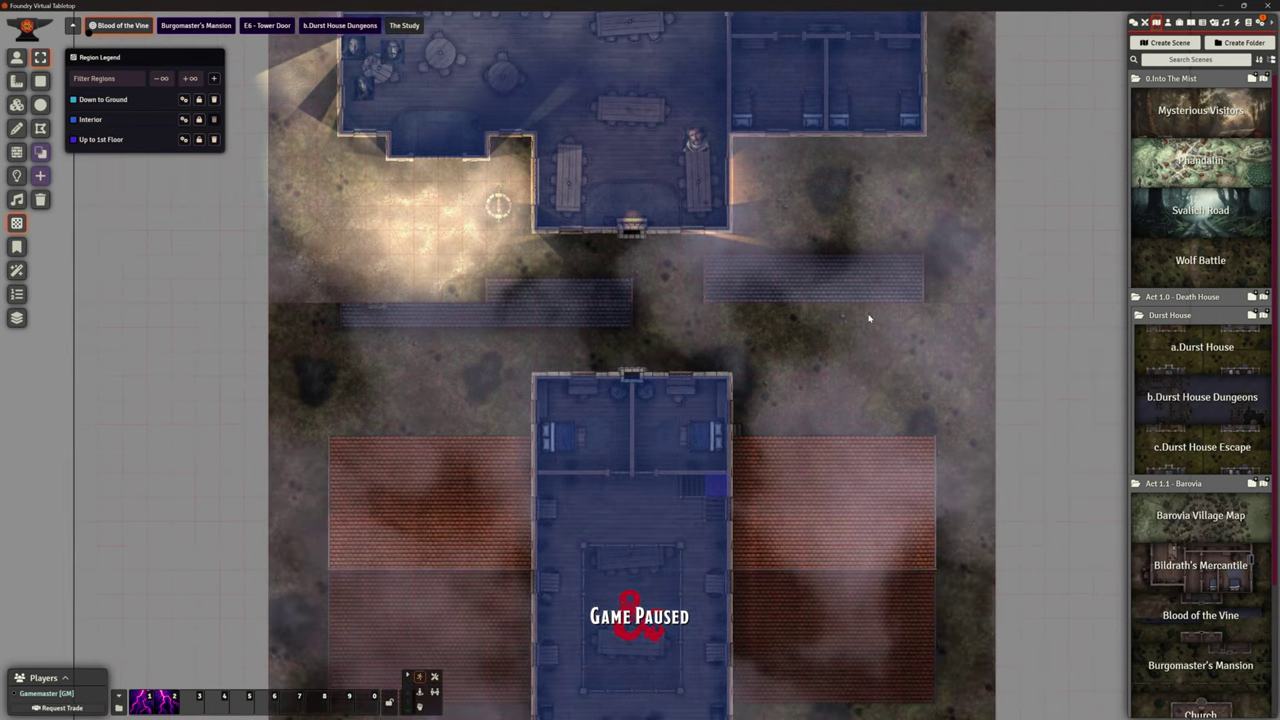
{"action": "key", "text": "Up"}
{"action": "key", "text": "Right"}
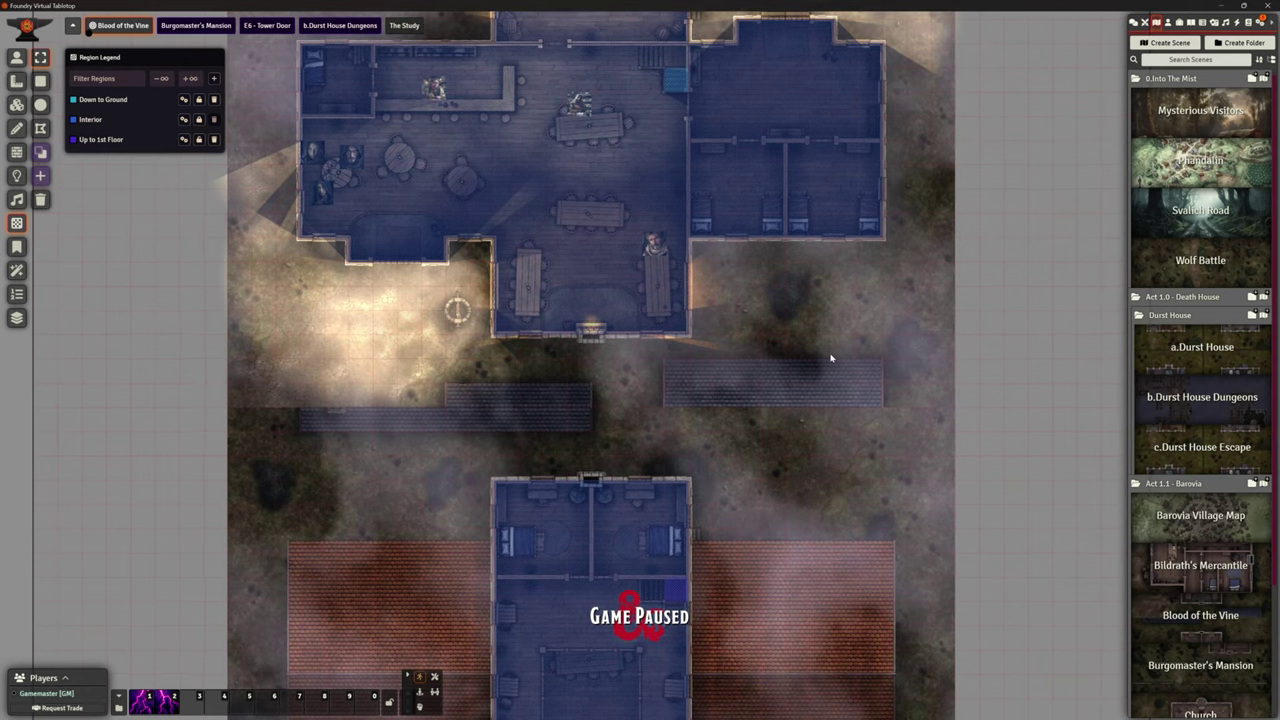
{"action": "key", "text": "Up"}
{"action": "key", "text": "Left"}
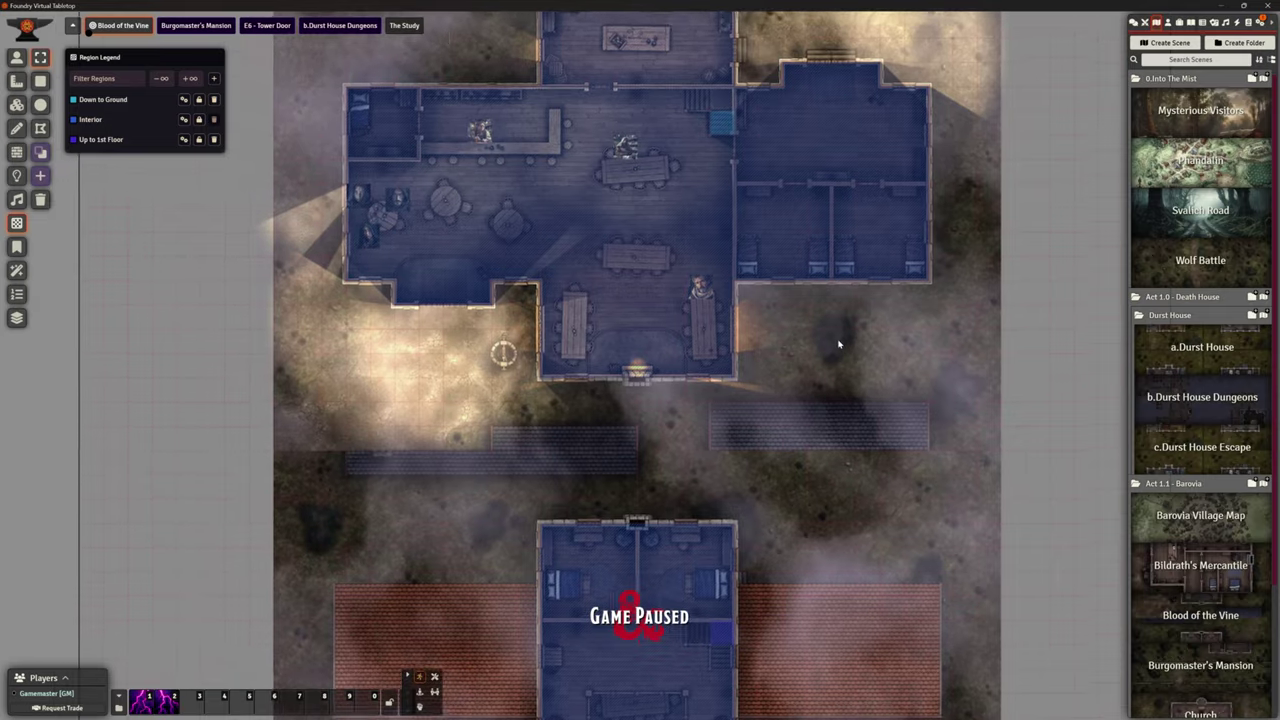
{"action": "key", "text": "Left"}
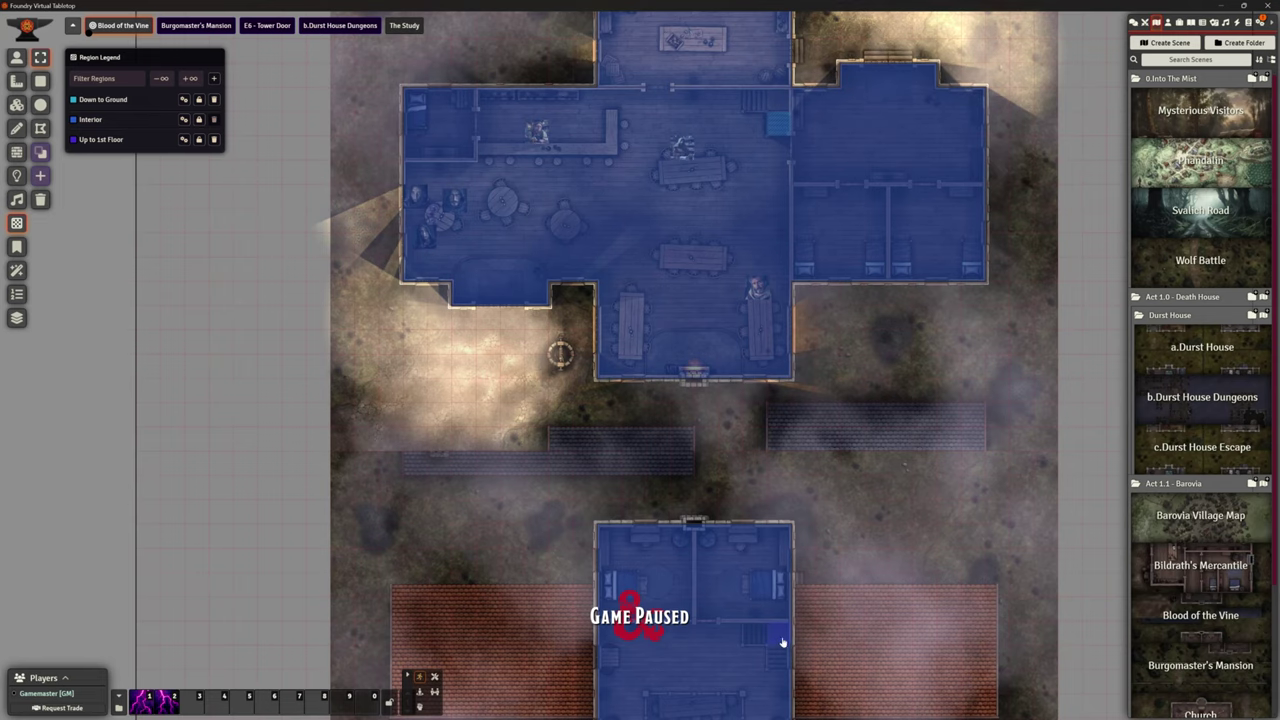
- Return to the token controls and place the Olwen actor from the Player Party folder beside the ground-floor stairs
{"action": "scroll", "coordinate": [911, 350], "scroll_direction": "up", "scroll_amount": 4}
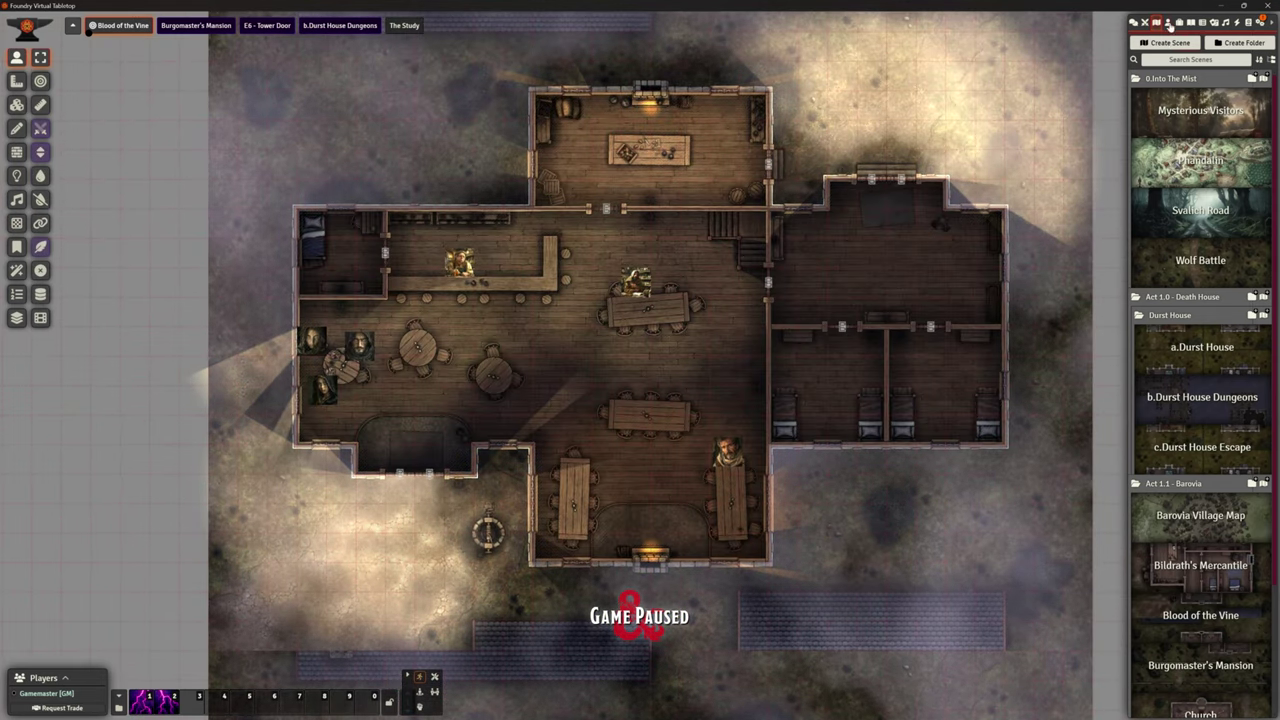
{"action": "left_click", "coordinate": [1167, 22]}
{"action": "left_click", "coordinate": [1162, 133]}
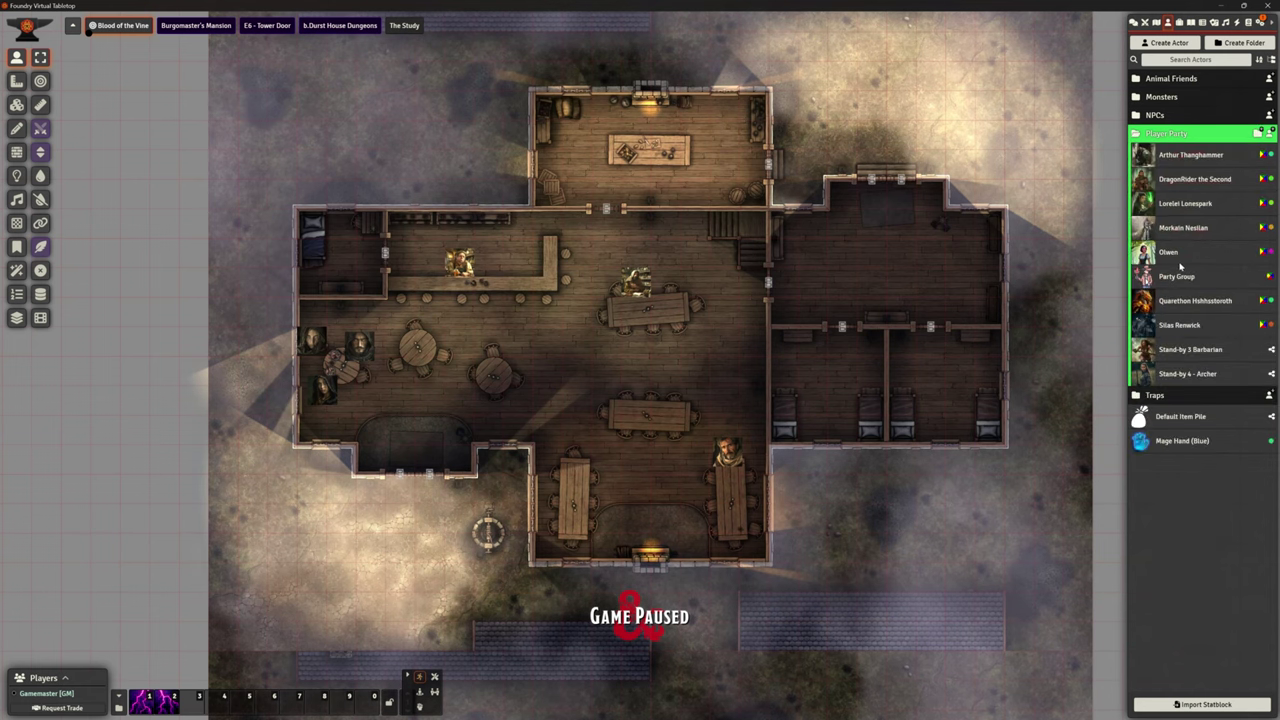
{"action": "left_click_drag", "start_coordinate": [1166, 255], "coordinate": [694, 230]}
{"action": "scroll", "coordinate": [876, 137], "scroll_direction": "up", "scroll_amount": 5}
{"action": "scroll", "coordinate": [876, 137], "scroll_direction": "up", "scroll_amount": 5}
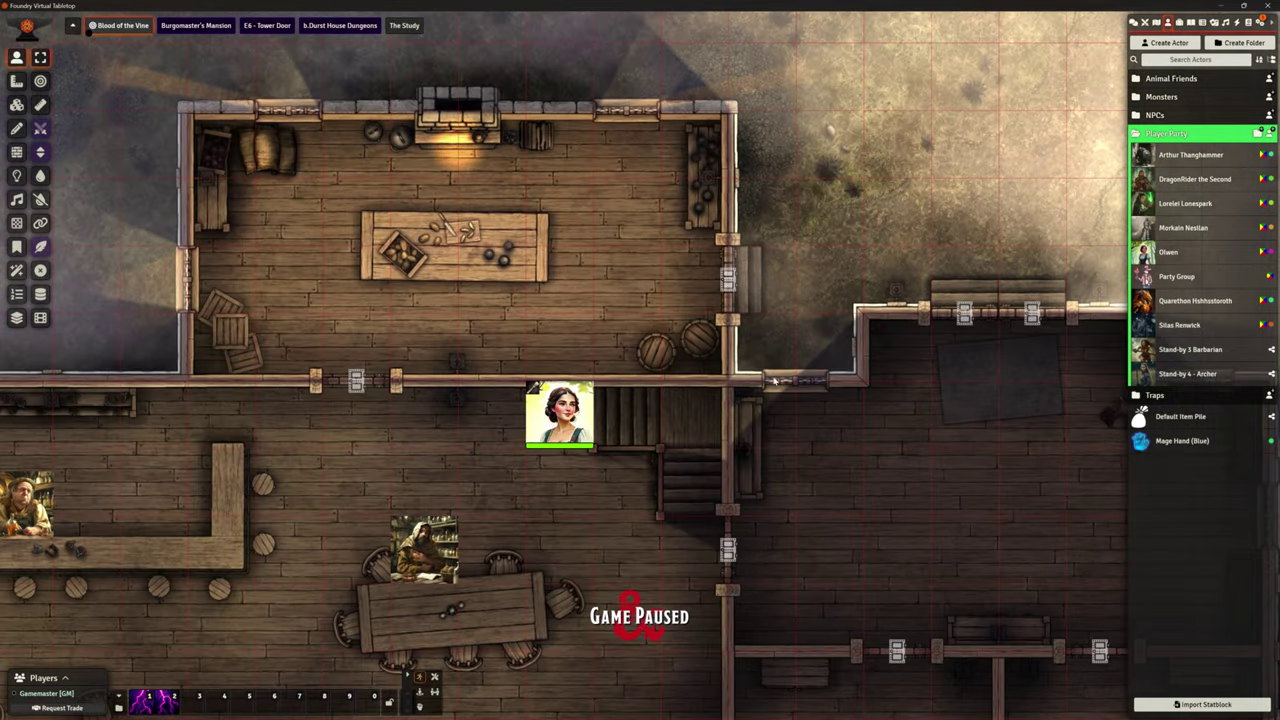
{"action": "left_click_drag", "start_coordinate": [773, 381], "coordinate": [755, 290]}
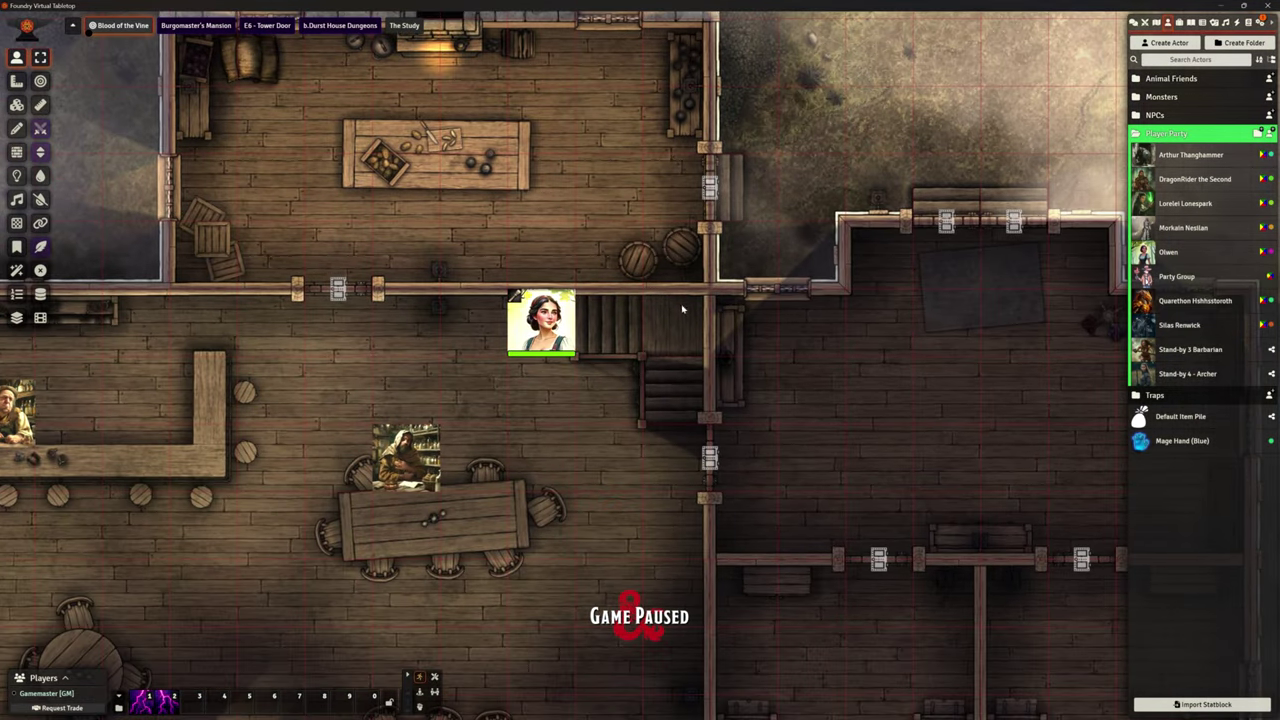
- Move Olwen's token up the ground-floor stairs and accept the teleport to Up to 1st Floor
{"action": "left_click", "coordinate": [573, 315]}
{"action": "key", "text": "Right"}
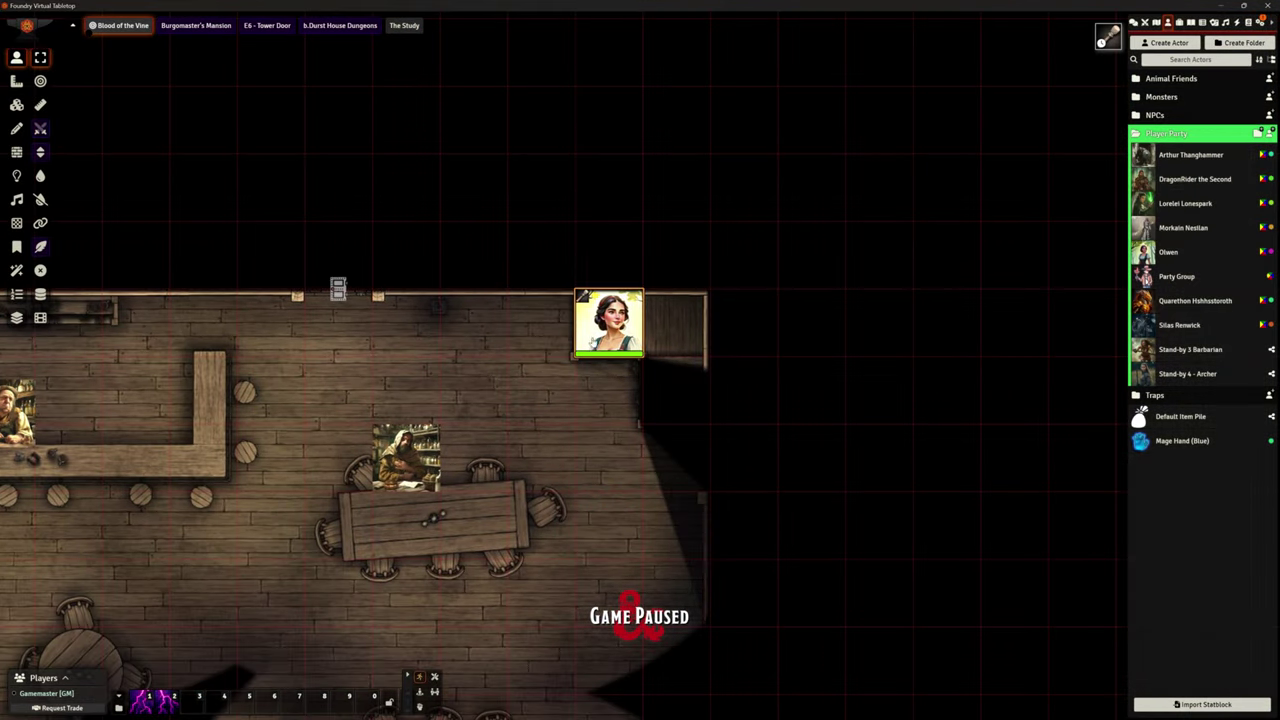
{"action": "key", "text": "Right"}
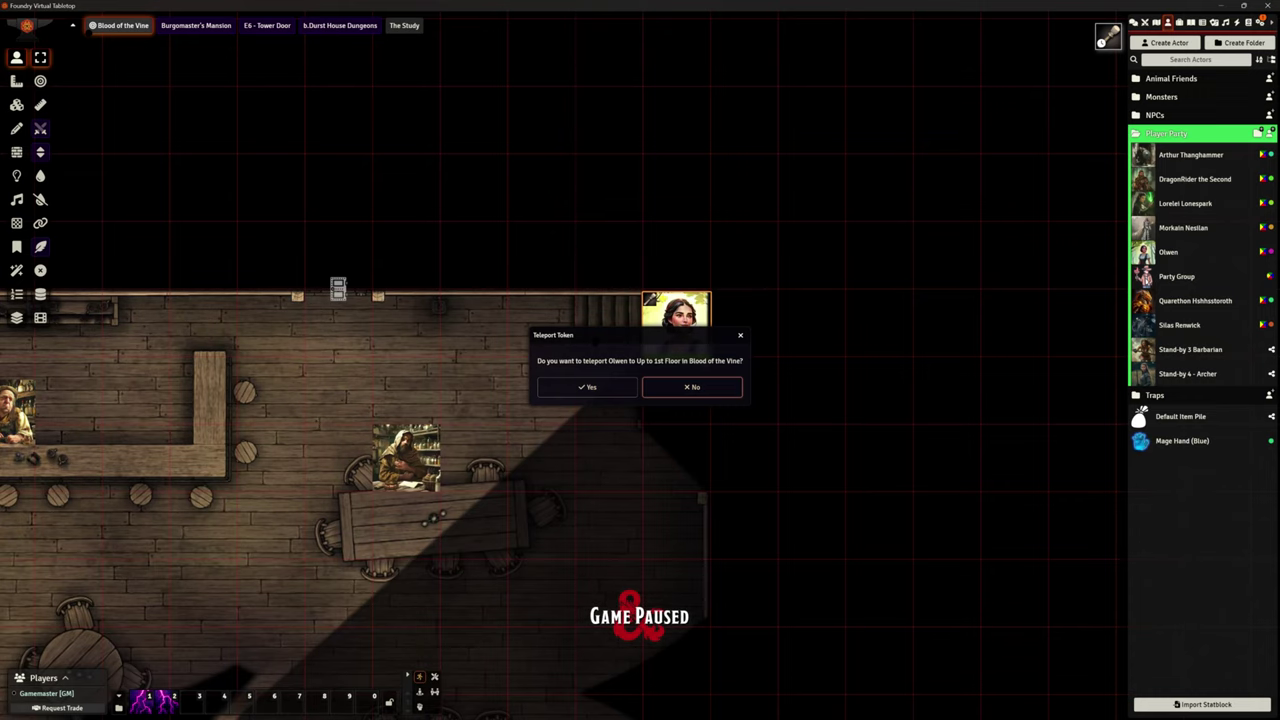
{"action": "left_click", "coordinate": [587, 386]}
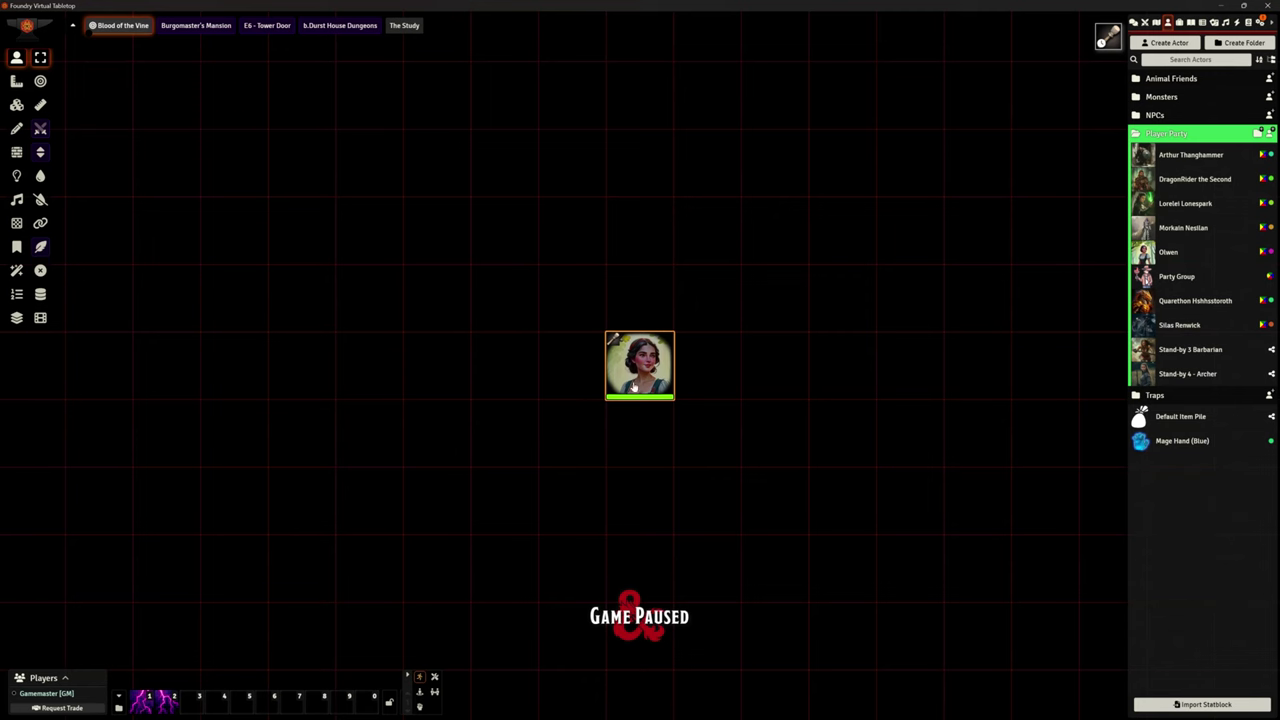
- Use a Torch from the inventory on Olwen's character sheet, and close the sheet
{"action": "right_click", "coordinate": [633, 386]}
{"action": "double_click", "coordinate": [635, 380]}
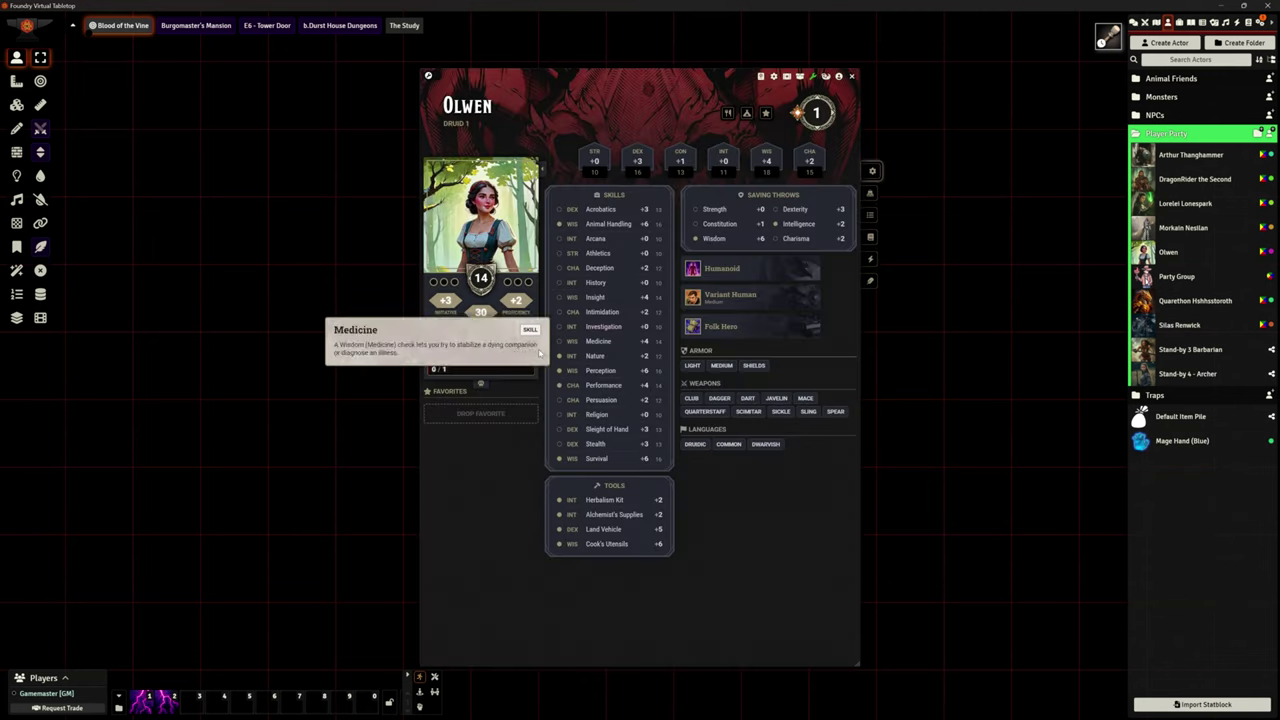
{"action": "left_click", "coordinate": [872, 196]}
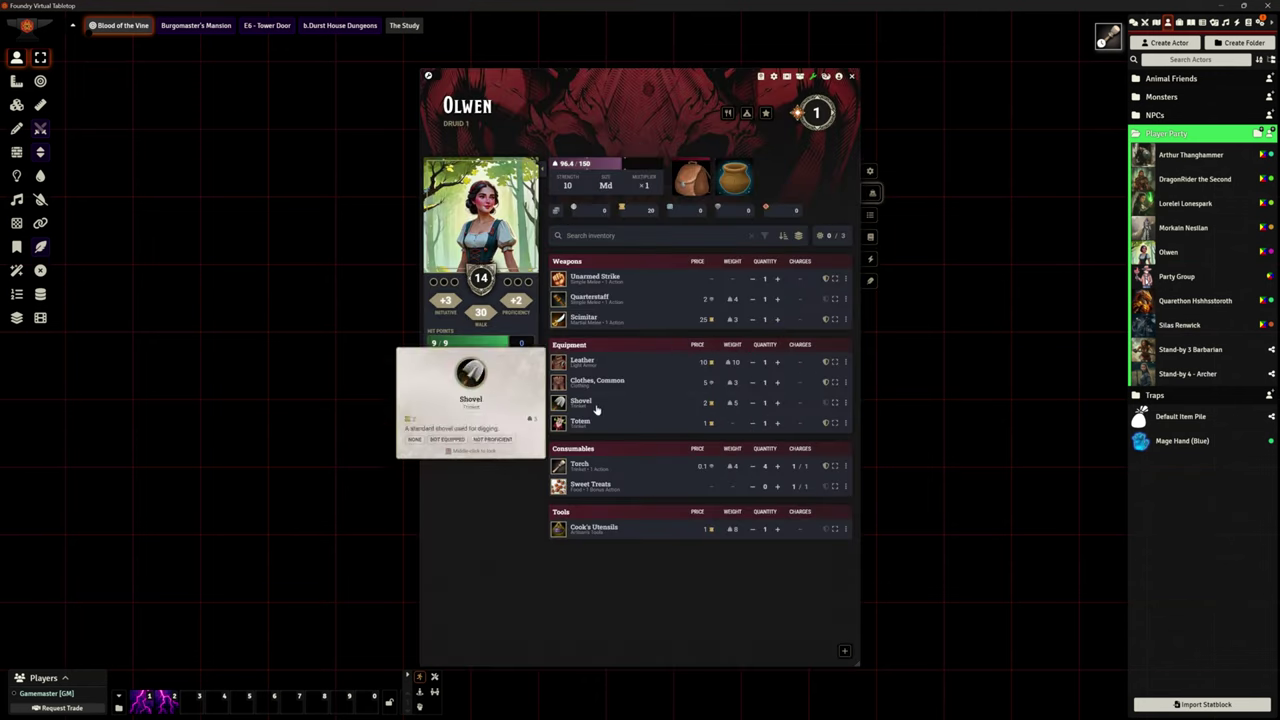
{"action": "right_click", "coordinate": [578, 466]}
{"action": "left_click", "coordinate": [620, 470]}
{"action": "left_click", "coordinate": [632, 397]}
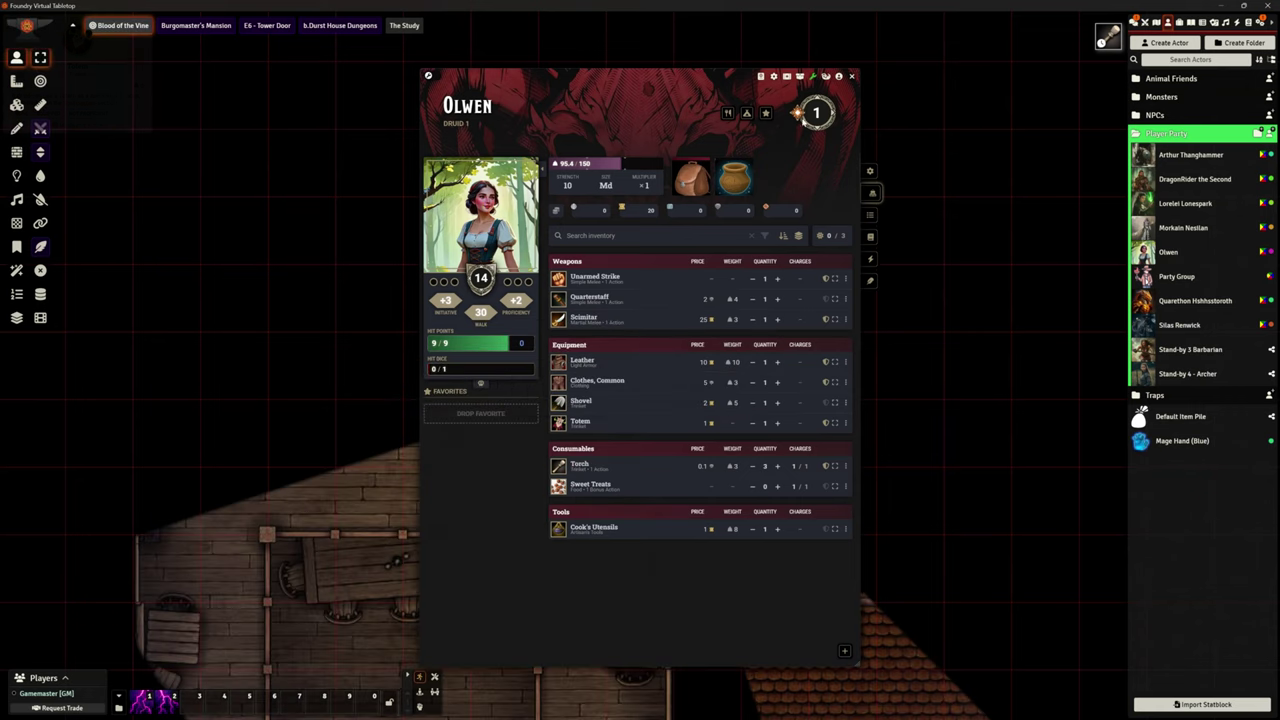
{"action": "left_click", "coordinate": [851, 76]}
- Move Olwen's token back down the stairs, accept the teleport to Down to Ground, and walk it into the tavern room
{"action": "key", "text": "Left"}
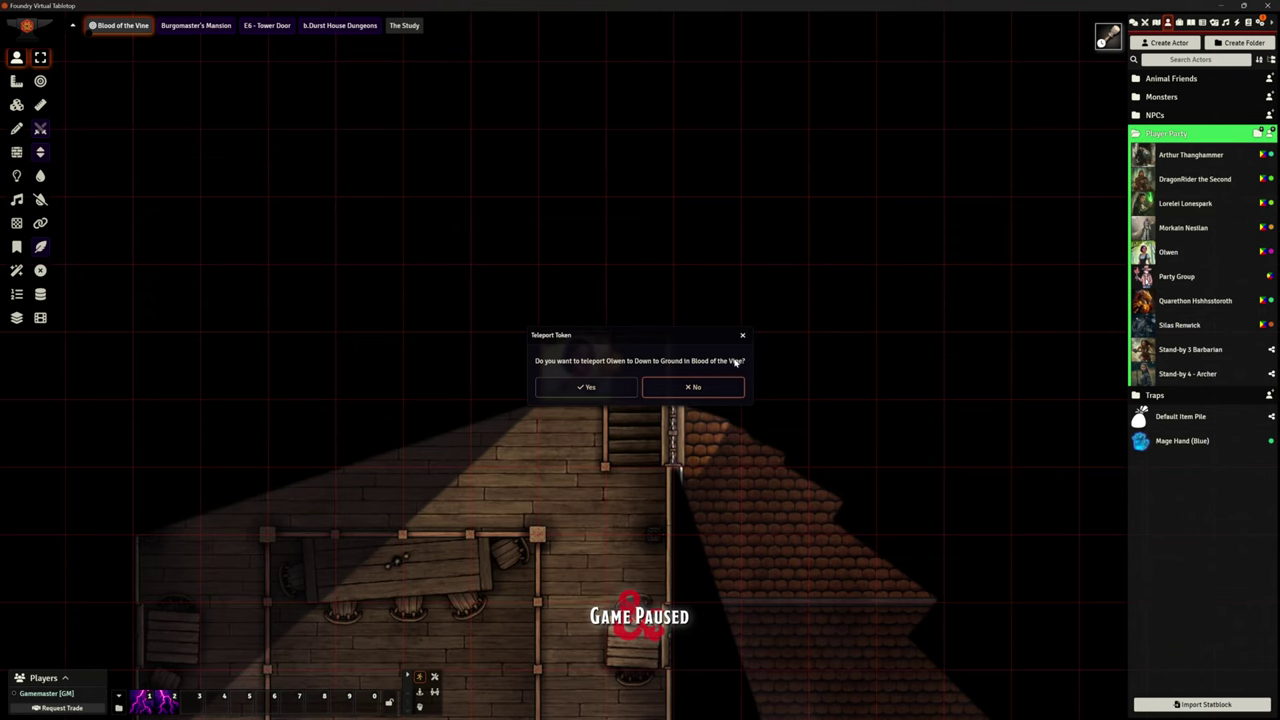
{"action": "left_click", "coordinate": [588, 387]}
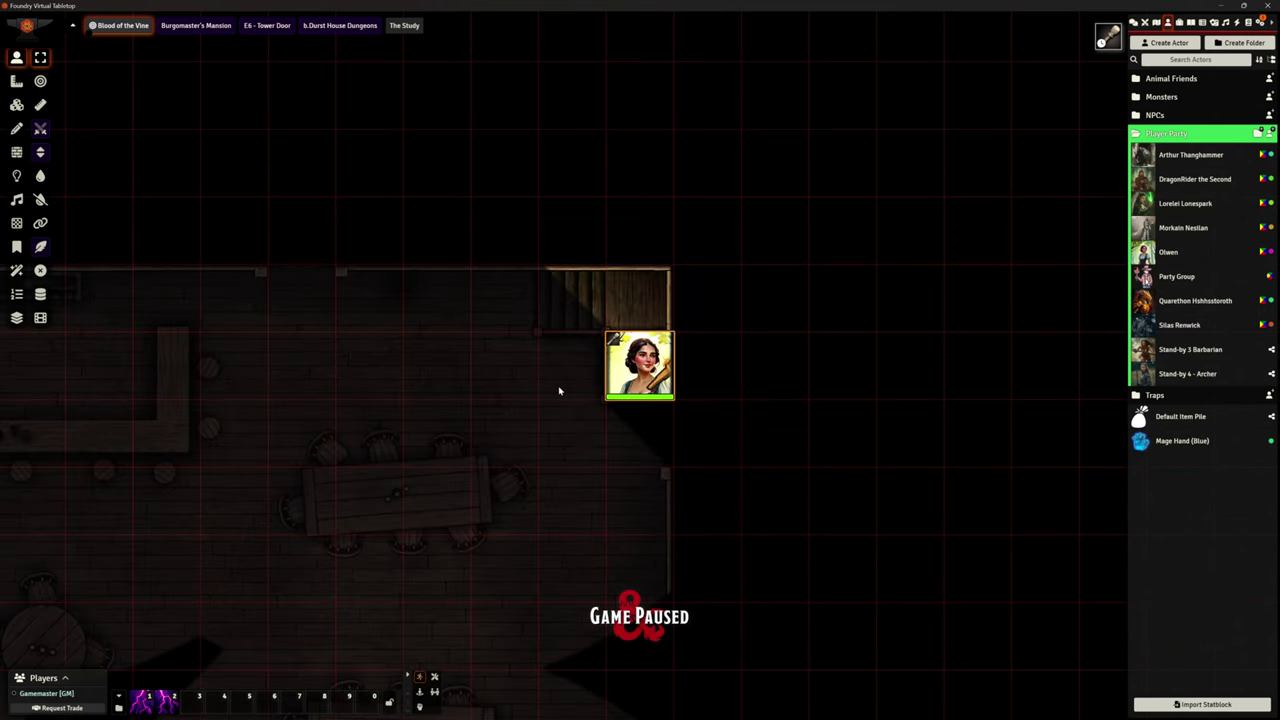
{"action": "key", "text": "Up"}
{"action": "key", "text": "Left"}
{"action": "key", "text": "Left"}
{"action": "key", "text": "Left"}
{"action": "key", "text": "Down"}
{"action": "scroll", "coordinate": [559, 390], "scroll_direction": "down", "scroll_amount": 2}
{"action": "key", "text": "Escape"}
{"action": "scroll", "coordinate": [586, 455], "scroll_direction": "down", "scroll_amount": 2}
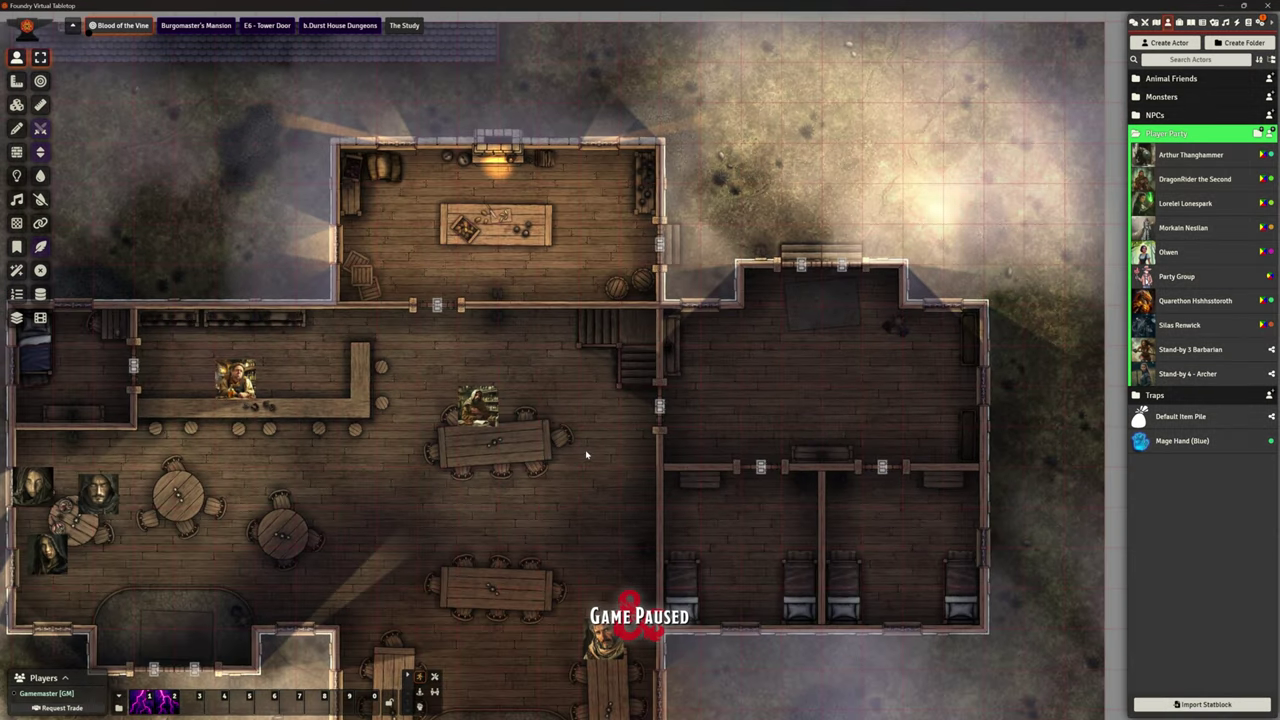
- Examine the tavern's ground floor, its tokens and lighting, and the grounds between it and the upper-floor map
{"action": "key", "text": "Down"}
{"action": "key", "text": "Down"}
{"action": "key", "text": "Down"}
{"action": "key", "text": "Down"}
{"action": "key", "text": "Left"}
{"action": "key", "text": "Left"}
{"action": "scroll", "coordinate": [629, 280], "scroll_direction": "down", "scroll_amount": 1}
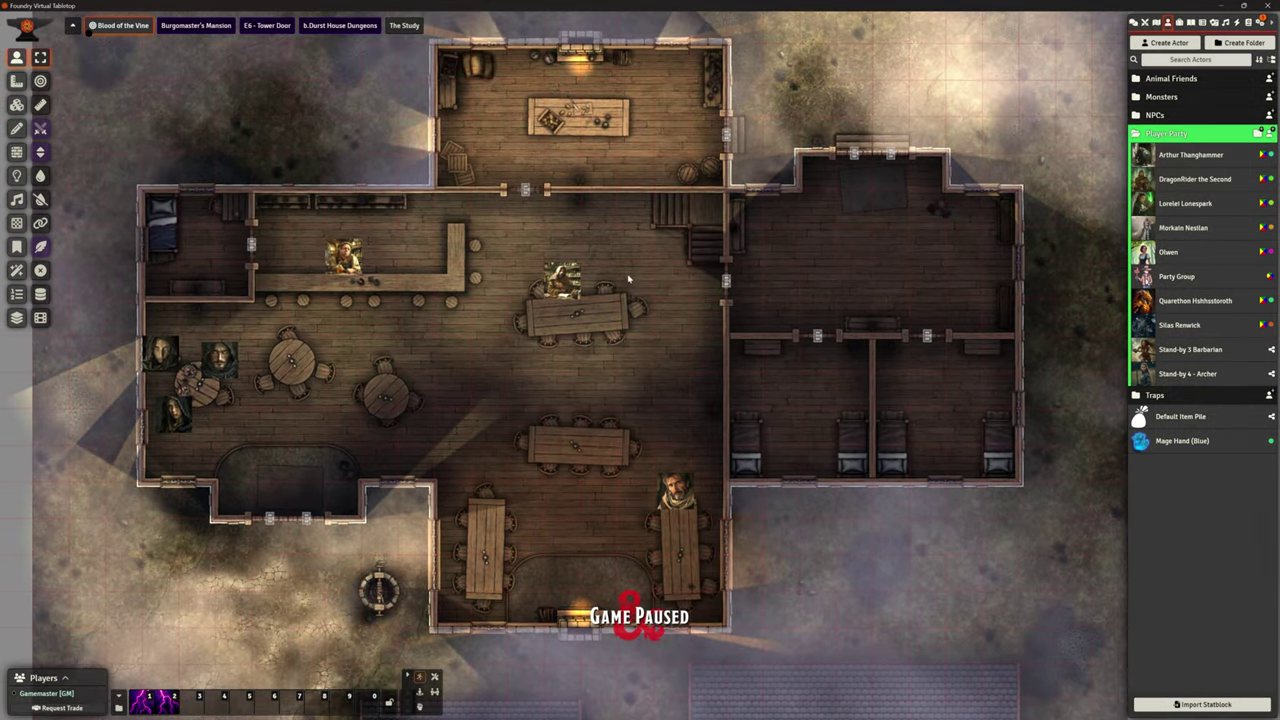
{"action": "scroll", "coordinate": [629, 280], "scroll_direction": "down", "scroll_amount": 1}
{"action": "key", "text": "Down"}
{"action": "key", "text": "Down"}
{"action": "key", "text": "Down"}
{"action": "key", "text": "Down"}
{"action": "key", "text": "Down"}
{"action": "key", "text": "Down"}
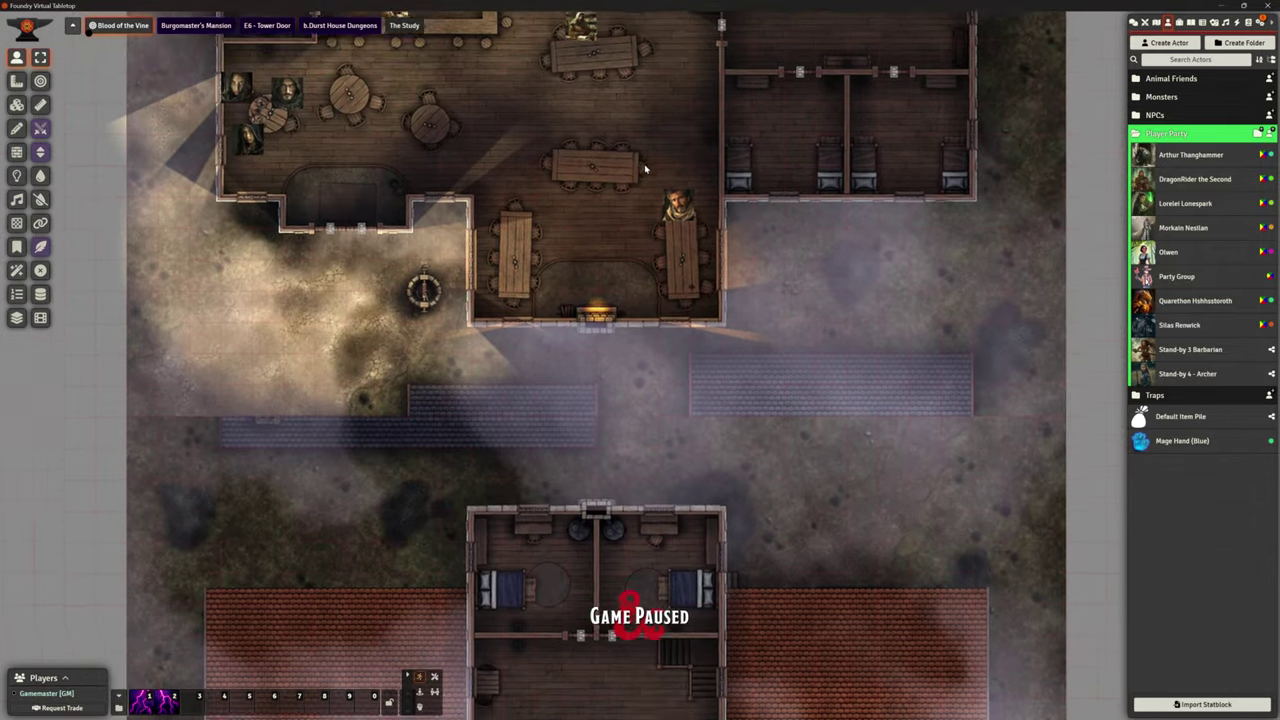
{"action": "key", "text": "Up"}
{"action": "key", "text": "Up"}
{"action": "key", "text": "Up"}
{"action": "scroll", "coordinate": [641, 154], "scroll_direction": "down", "scroll_amount": 1}
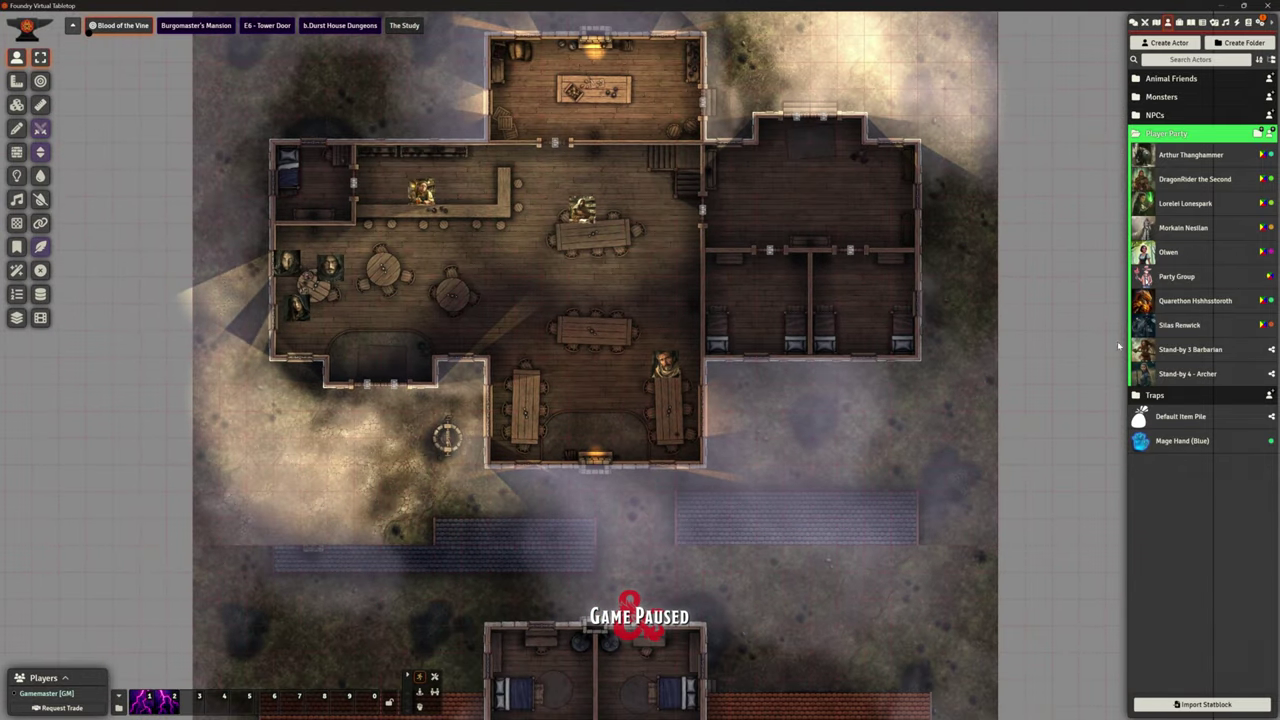
- Collapse the Durst House scene folder, view the Burgomaster's Mansion scene, and examine its two floor maps
{"action": "left_click", "coordinate": [1156, 22]}
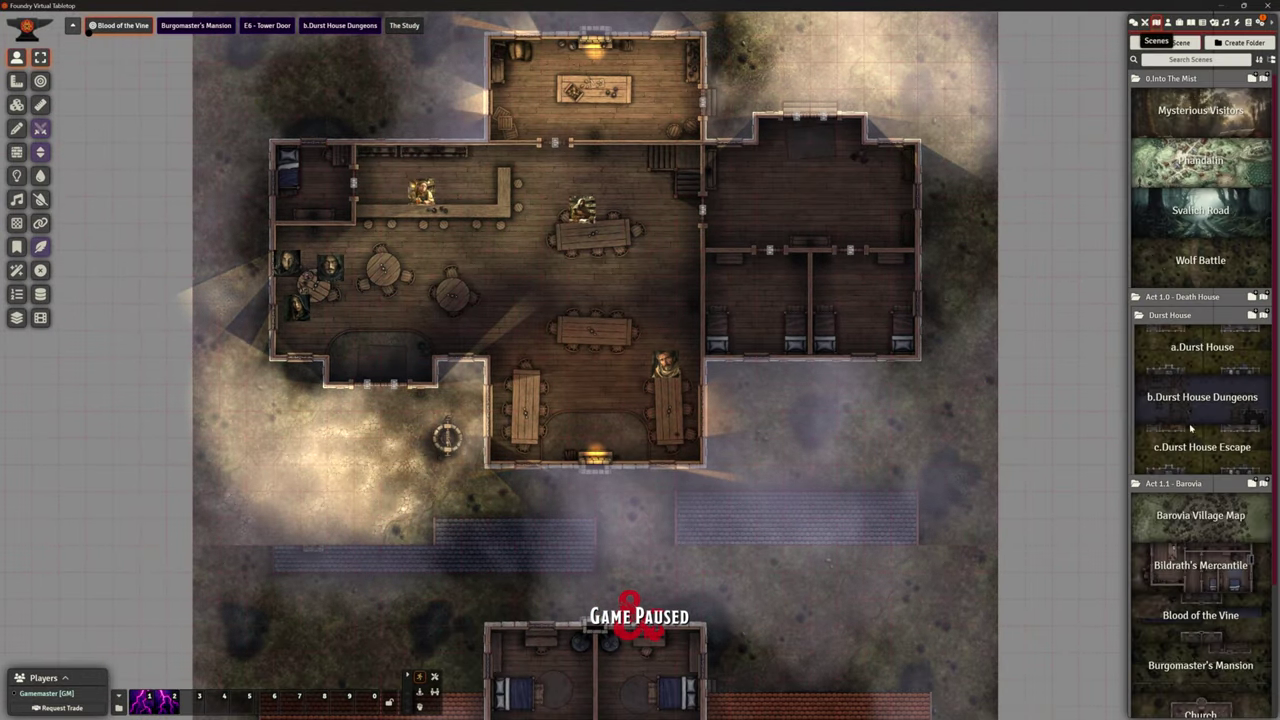
{"action": "left_click", "coordinate": [1178, 316]}
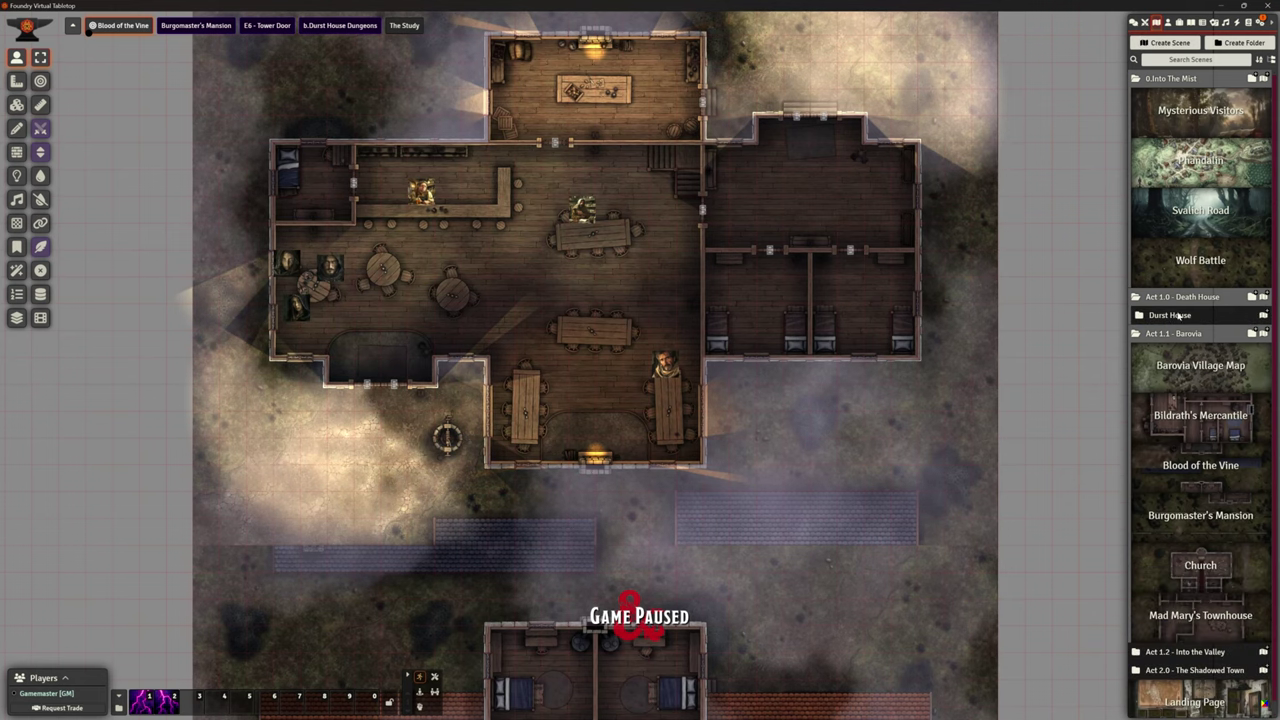
{"action": "right_click", "coordinate": [1134, 556]}
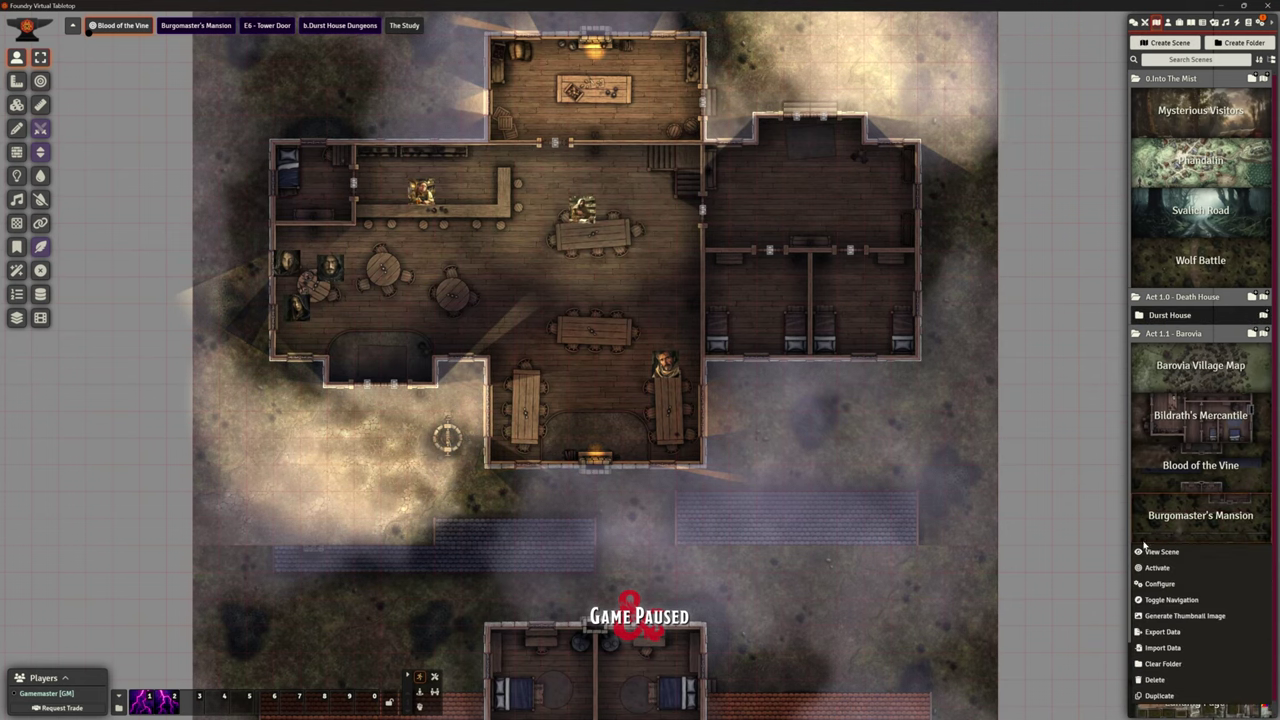
{"action": "left_click", "coordinate": [1150, 552]}
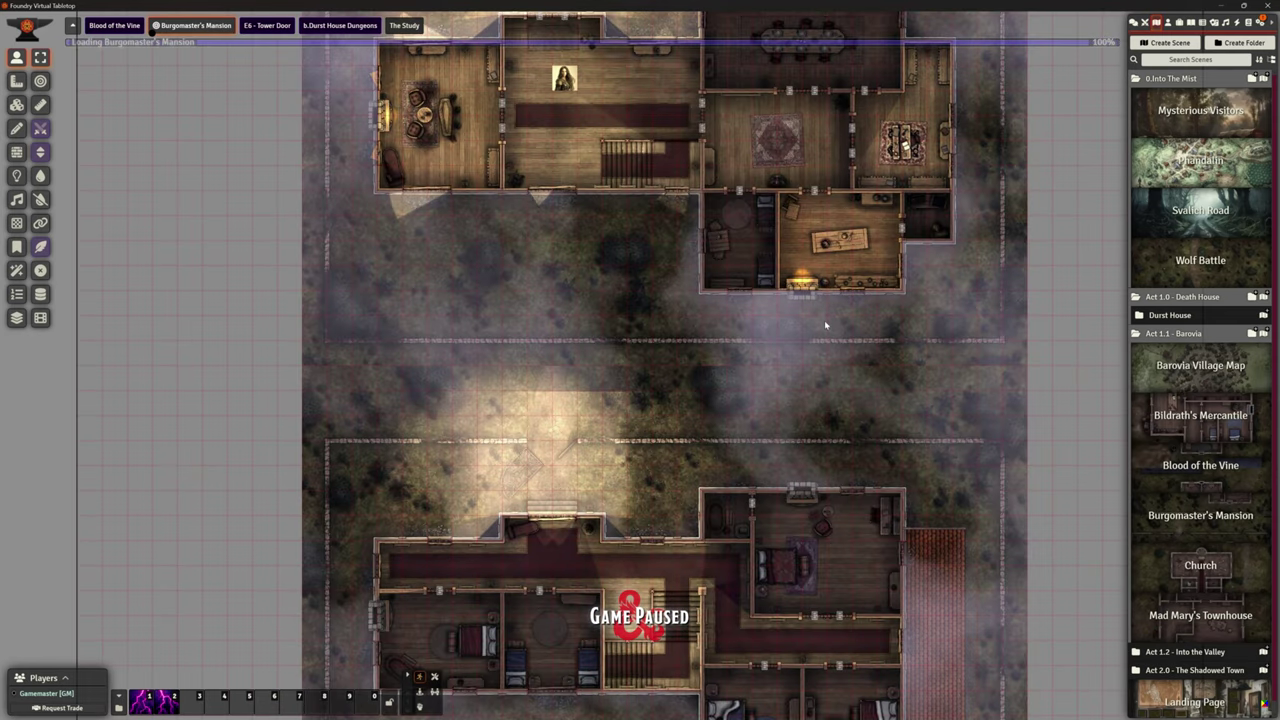
{"action": "left_click_drag", "start_coordinate": [824, 320], "coordinate": [777, 467]}
{"action": "left_click_drag", "start_coordinate": [814, 523], "coordinate": [763, 337]}
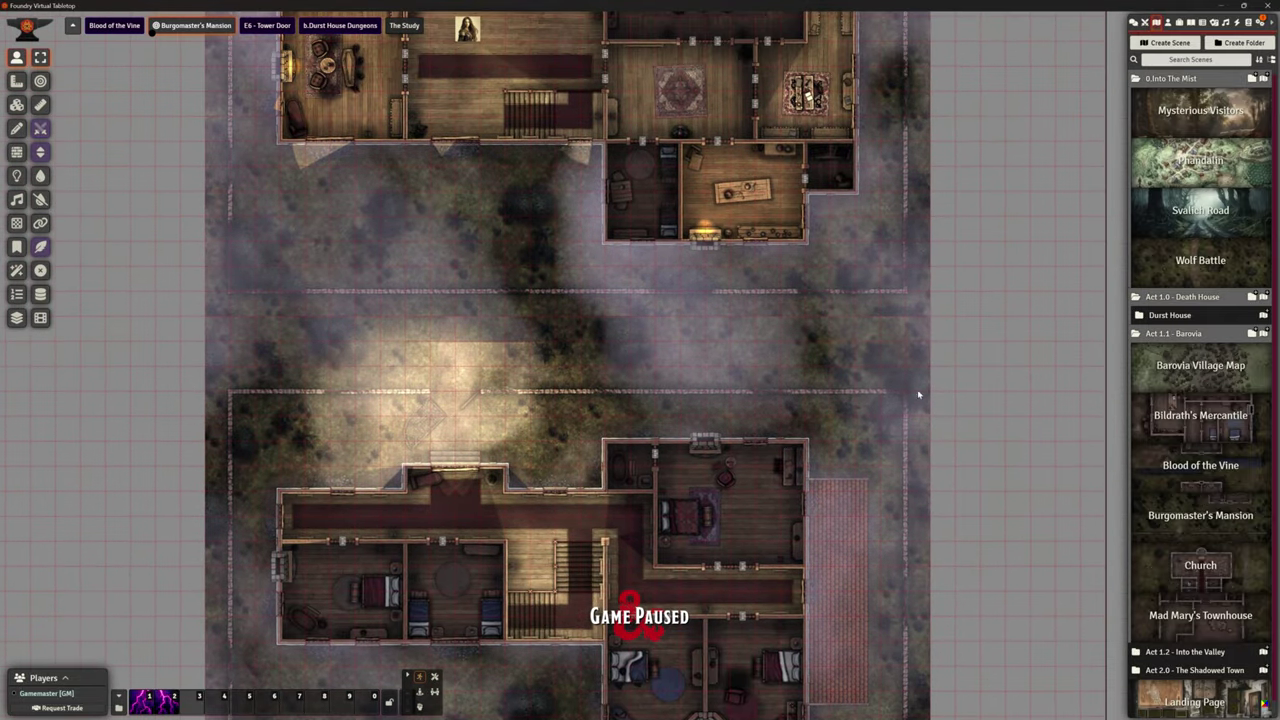
- View the Church scene and use the Levels layer tool to compare its Undercroft and Ground Floor
{"action": "right_click", "coordinate": [1192, 568]}
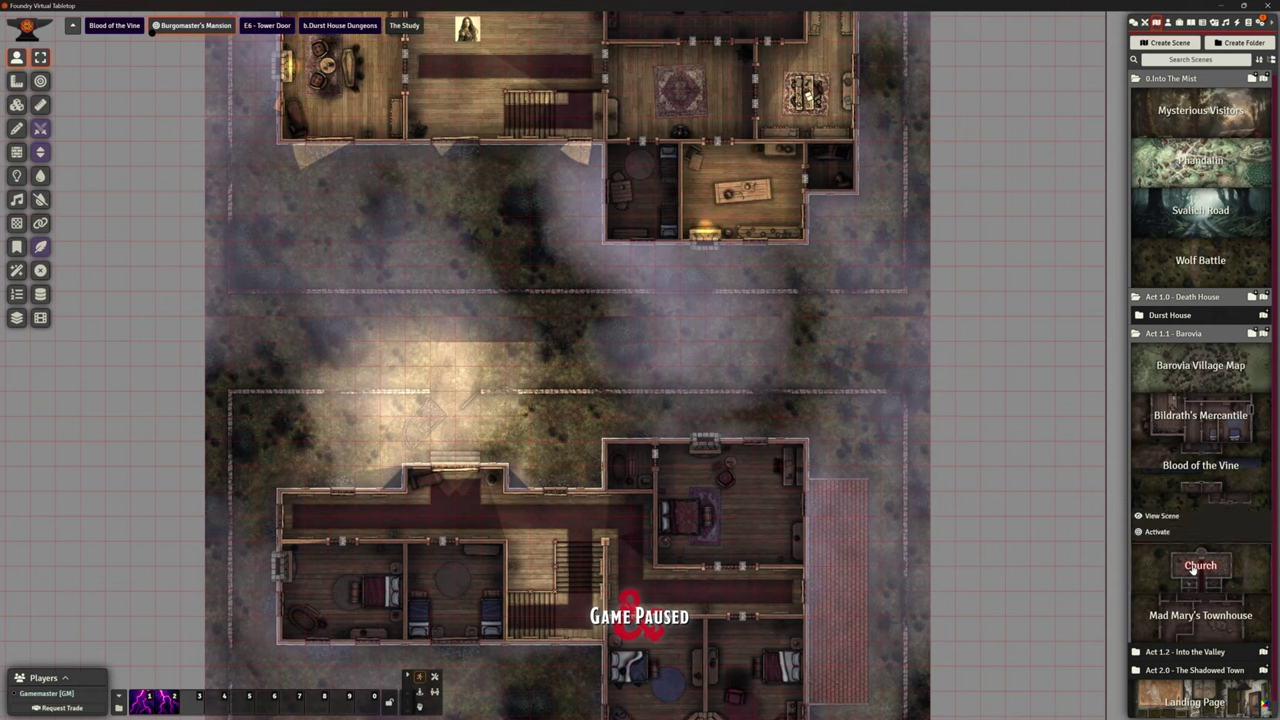
{"action": "left_click", "coordinate": [1162, 476]}
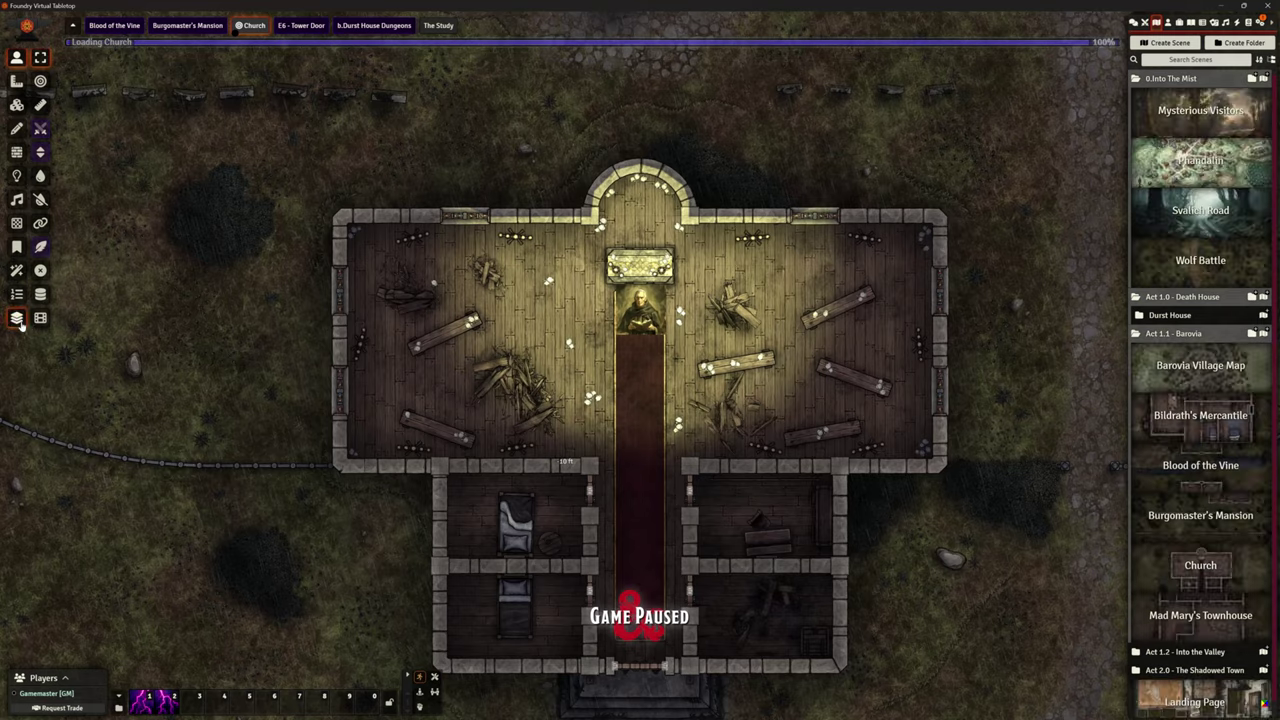
{"action": "left_click", "coordinate": [16, 317]}
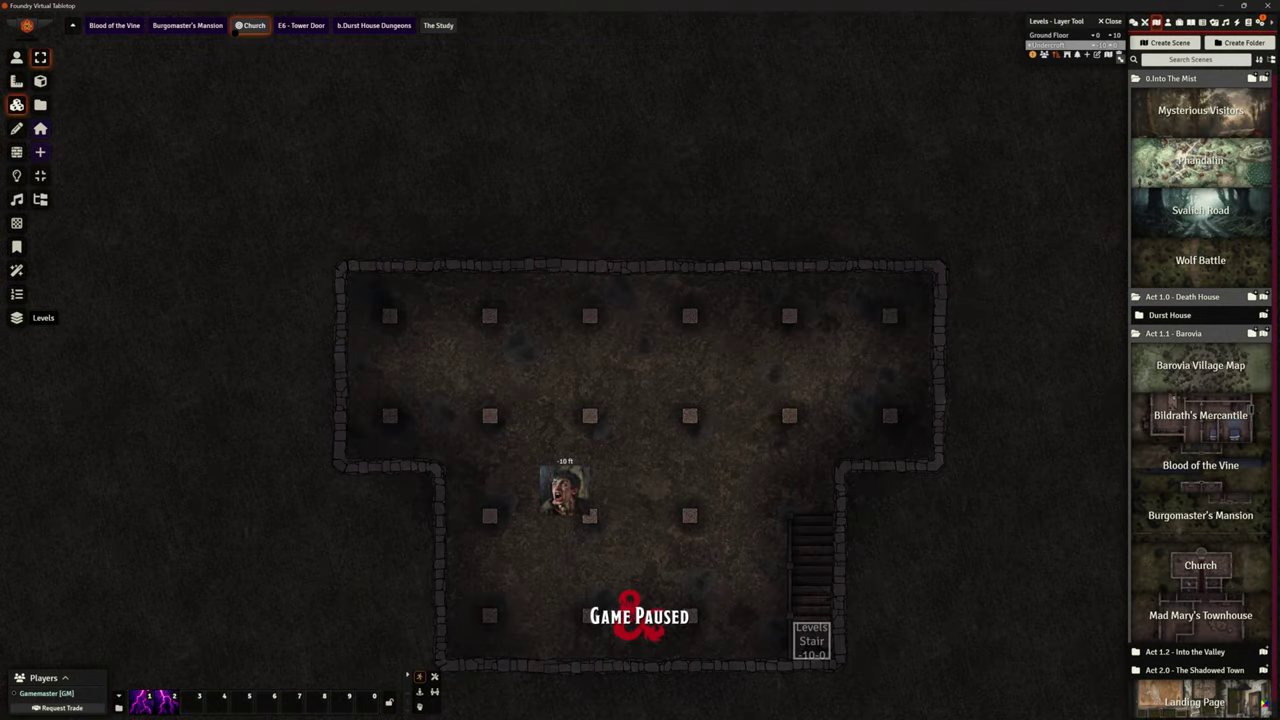
{"action": "left_click", "coordinate": [1060, 36]}
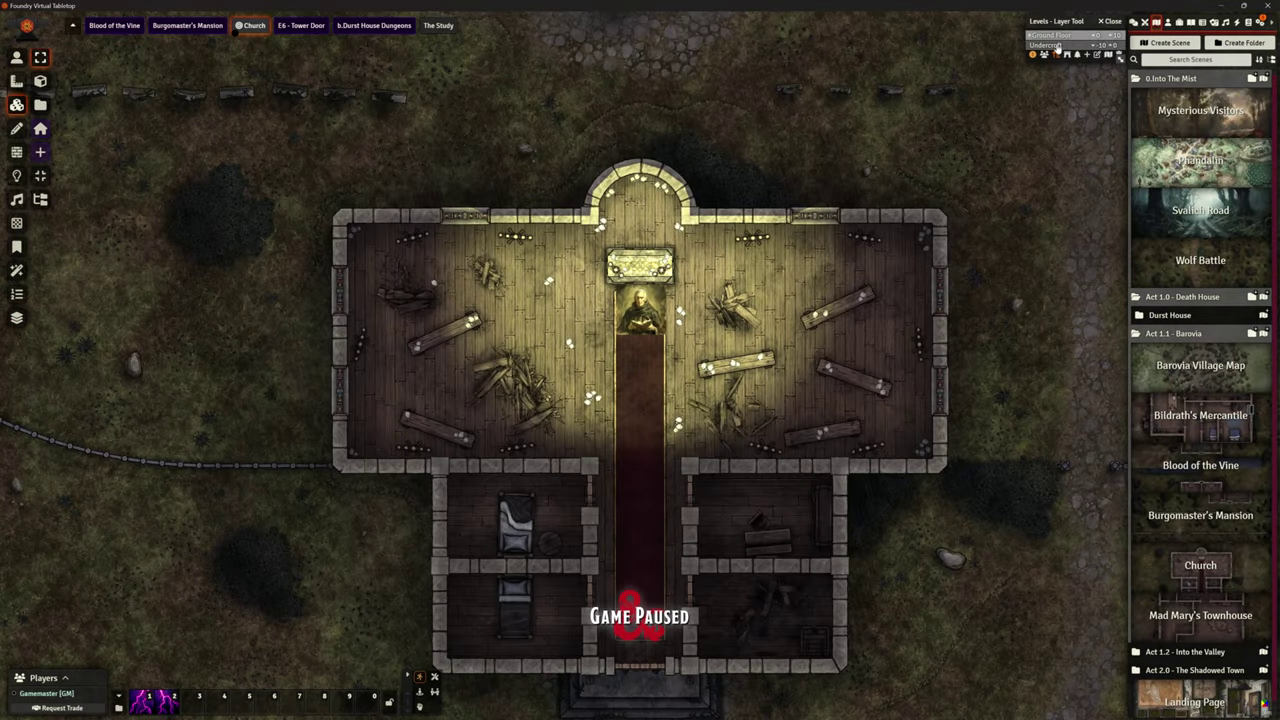
{"action": "left_click", "coordinate": [1060, 45]}
{"action": "left_click", "coordinate": [1060, 36]}
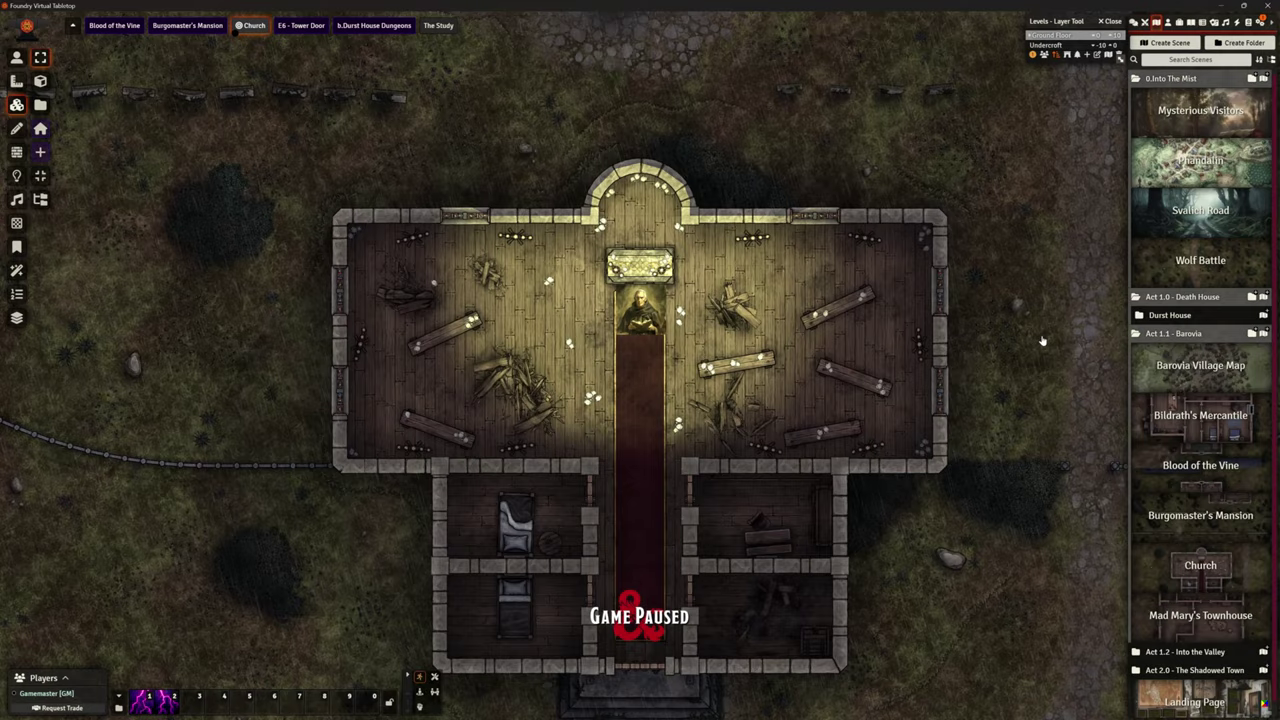
{"action": "scroll", "coordinate": [1020, 425], "scroll_direction": "down", "scroll_amount": 2}
{"action": "scroll", "coordinate": [950, 380], "scroll_direction": "down", "scroll_amount": 4}
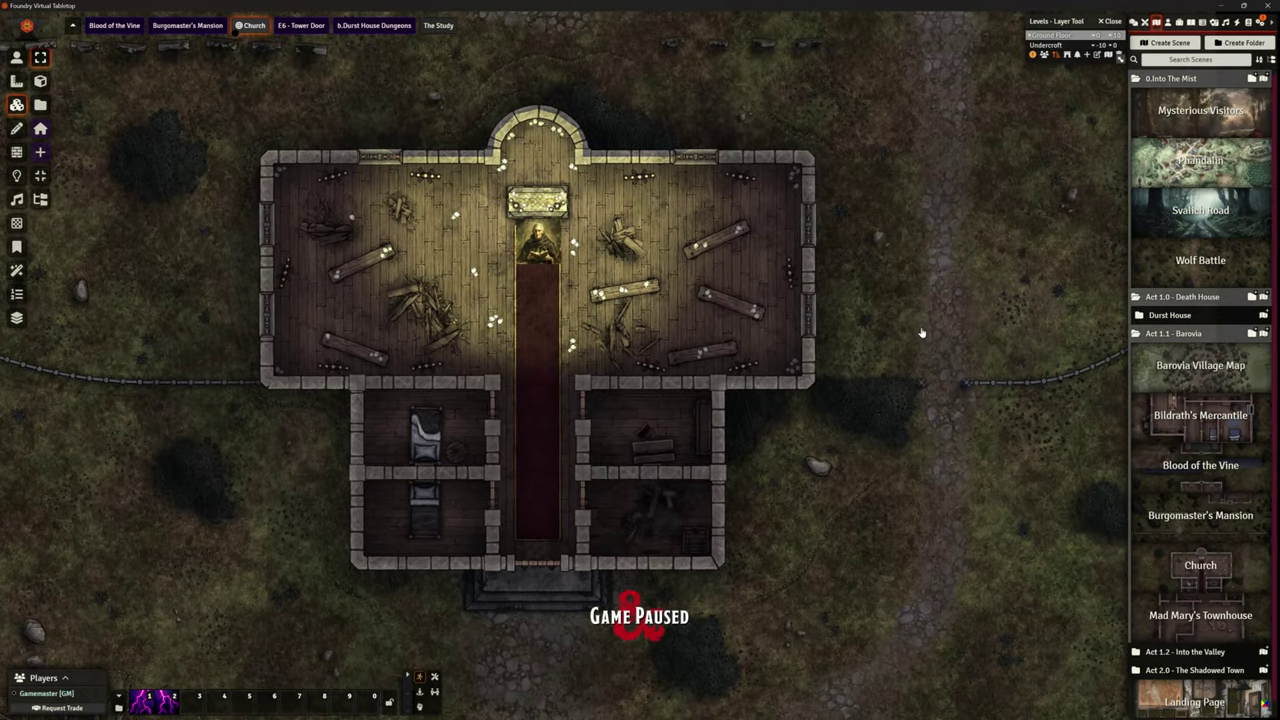
{"action": "scroll", "coordinate": [950, 385], "scroll_direction": "down", "scroll_amount": 2}
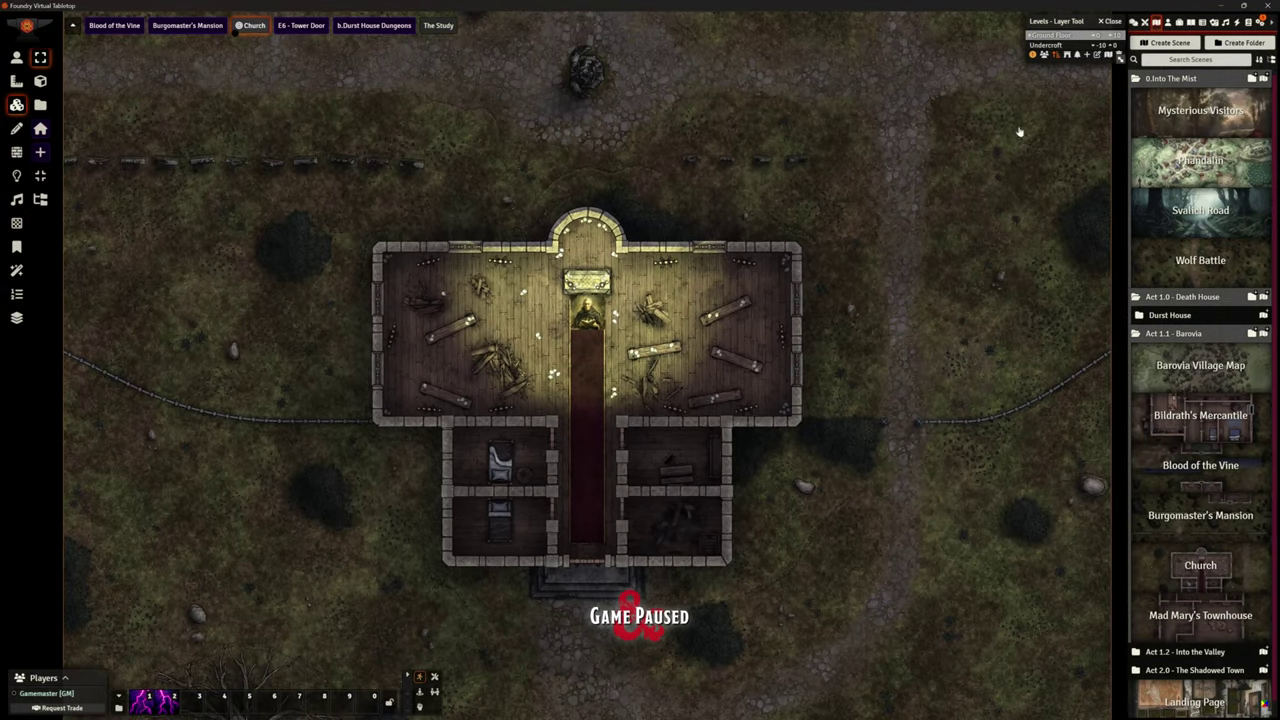
- Review the list of active modules in Module Management, and close it without changing anything
{"action": "left_click", "coordinate": [1260, 22]}
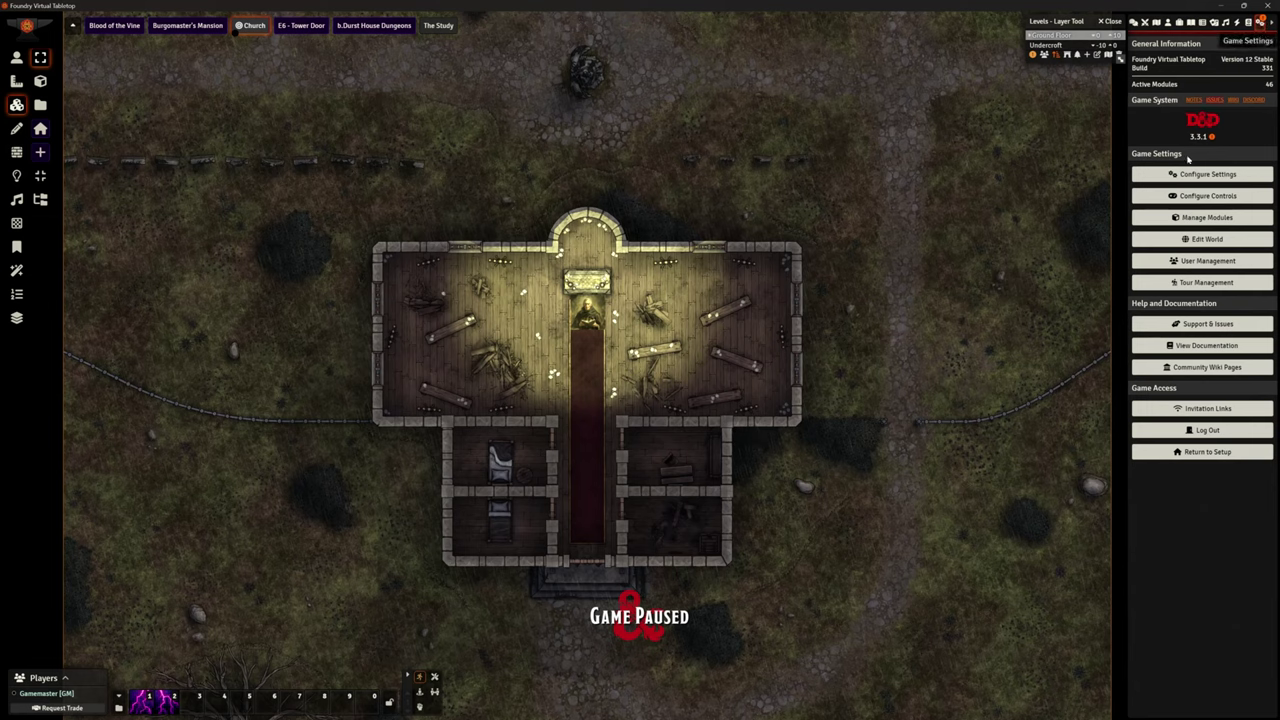
{"action": "left_click", "coordinate": [1207, 217]}
{"action": "left_click", "coordinate": [686, 222]}
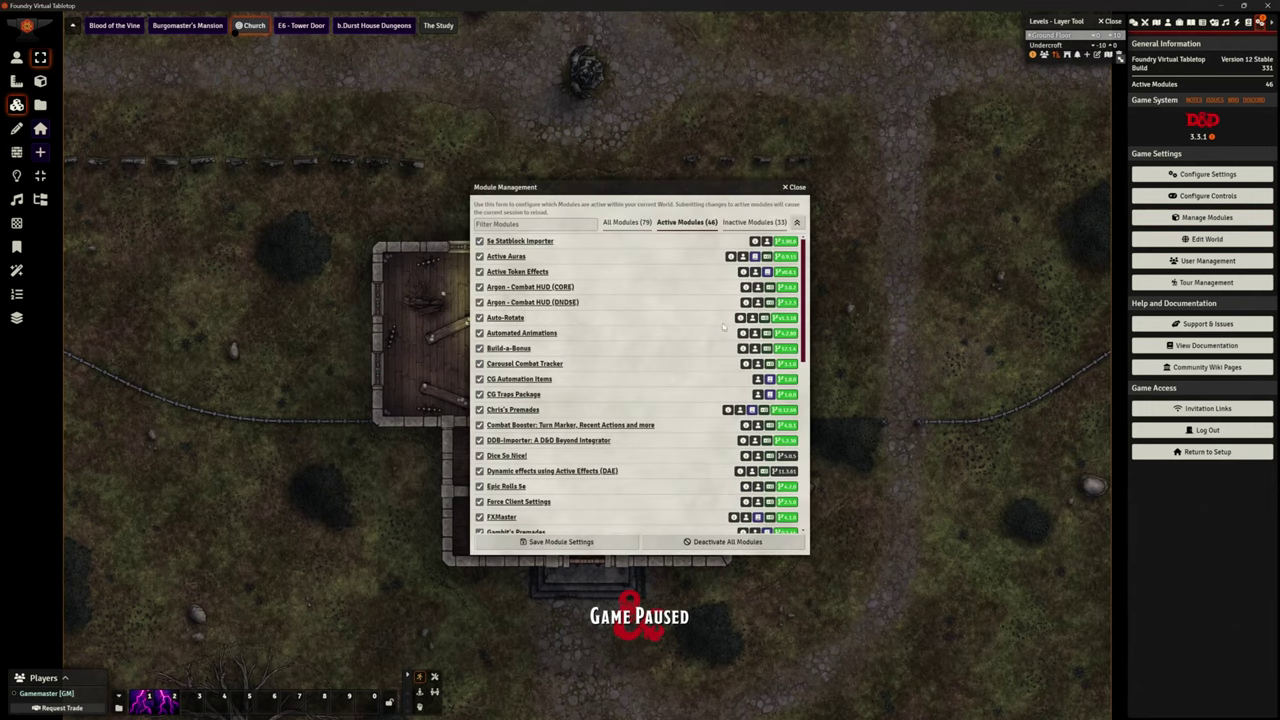
{"action": "mouse_move", "coordinate": [783, 385]}
{"action": "scroll", "coordinate": [564, 453], "scroll_direction": "down", "scroll_amount": 2}
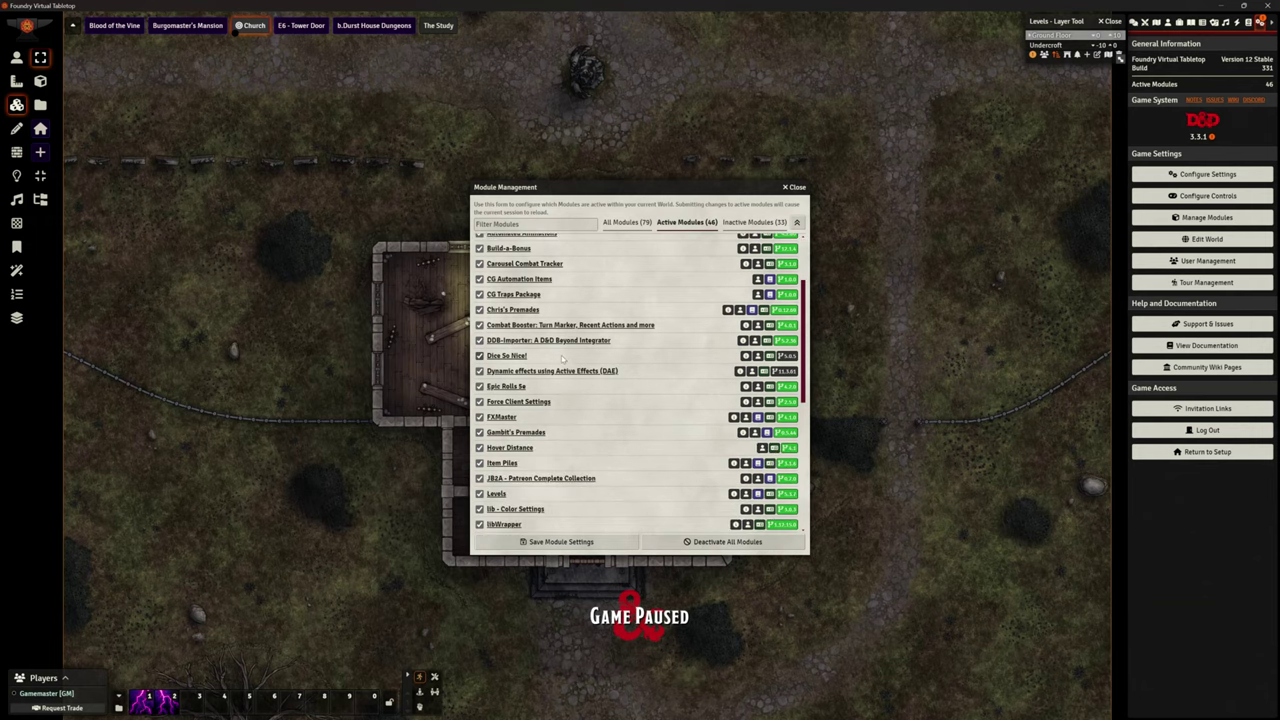
{"action": "scroll", "coordinate": [563, 355], "scroll_direction": "down", "scroll_amount": 1}
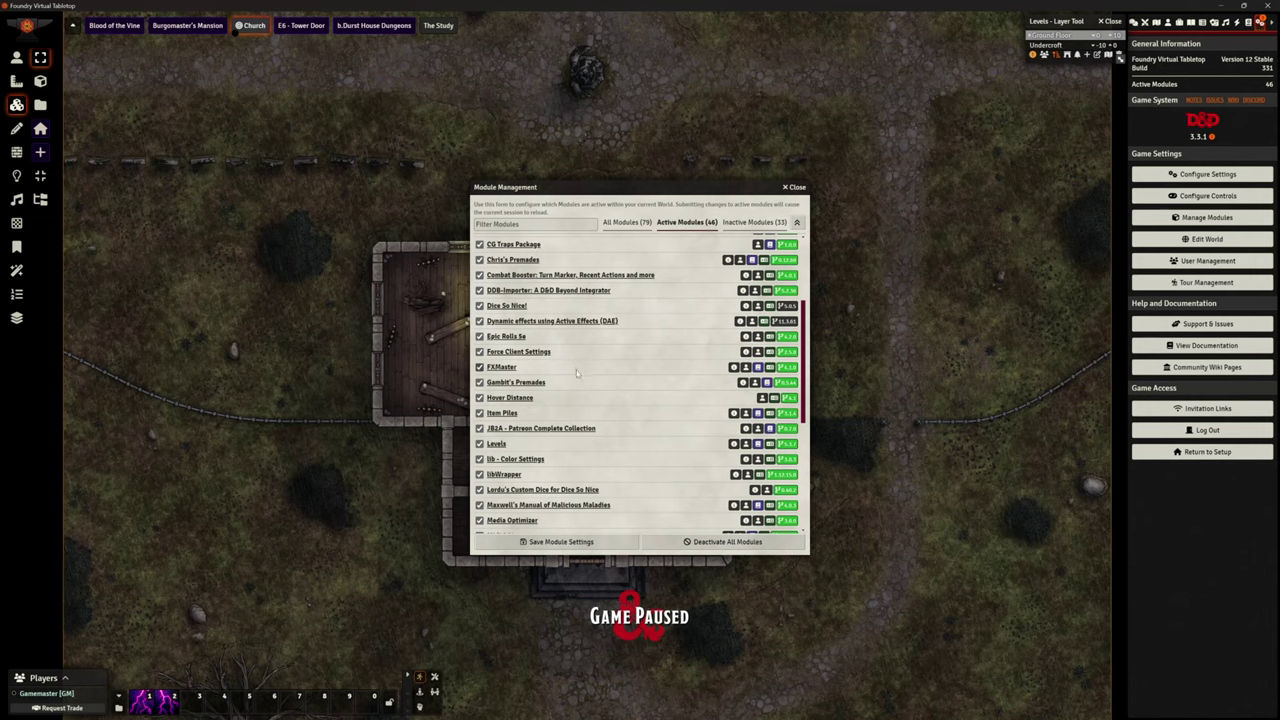
{"action": "scroll", "coordinate": [577, 372], "scroll_direction": "down", "scroll_amount": 1}
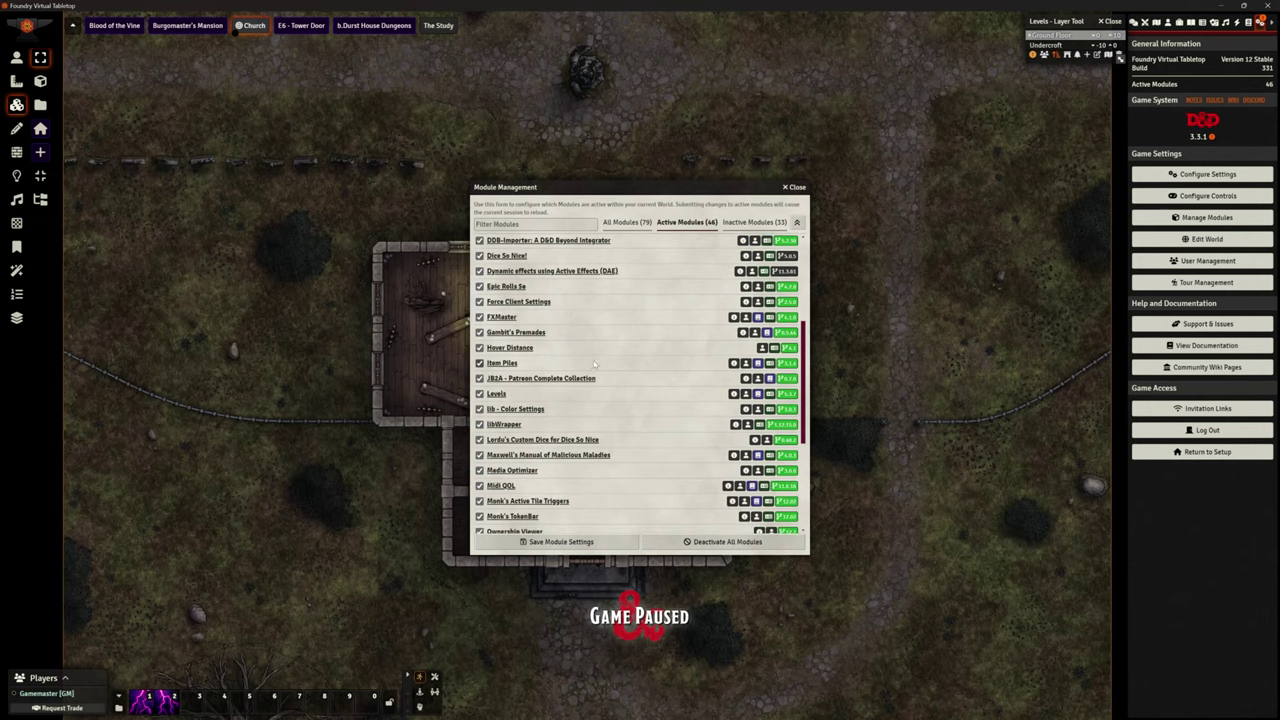
{"action": "scroll", "coordinate": [594, 364], "scroll_direction": "down", "scroll_amount": 1}
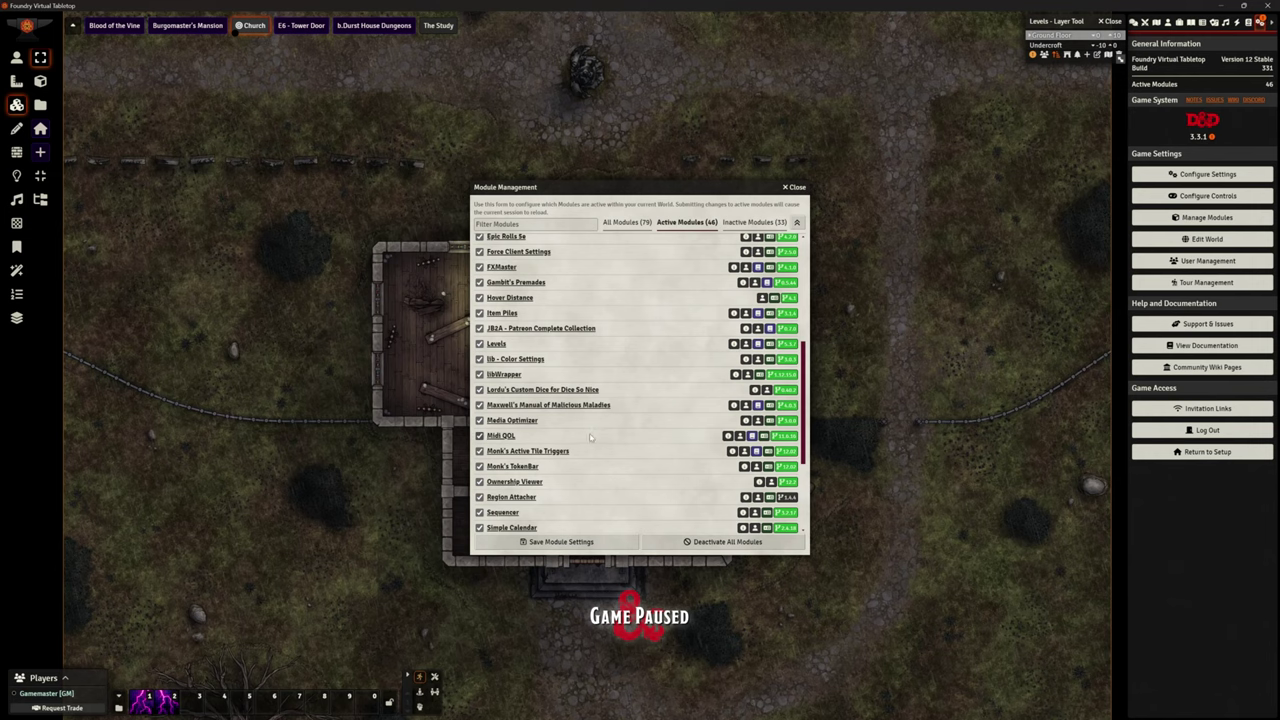
{"action": "scroll", "coordinate": [590, 437], "scroll_direction": "down", "scroll_amount": 1}
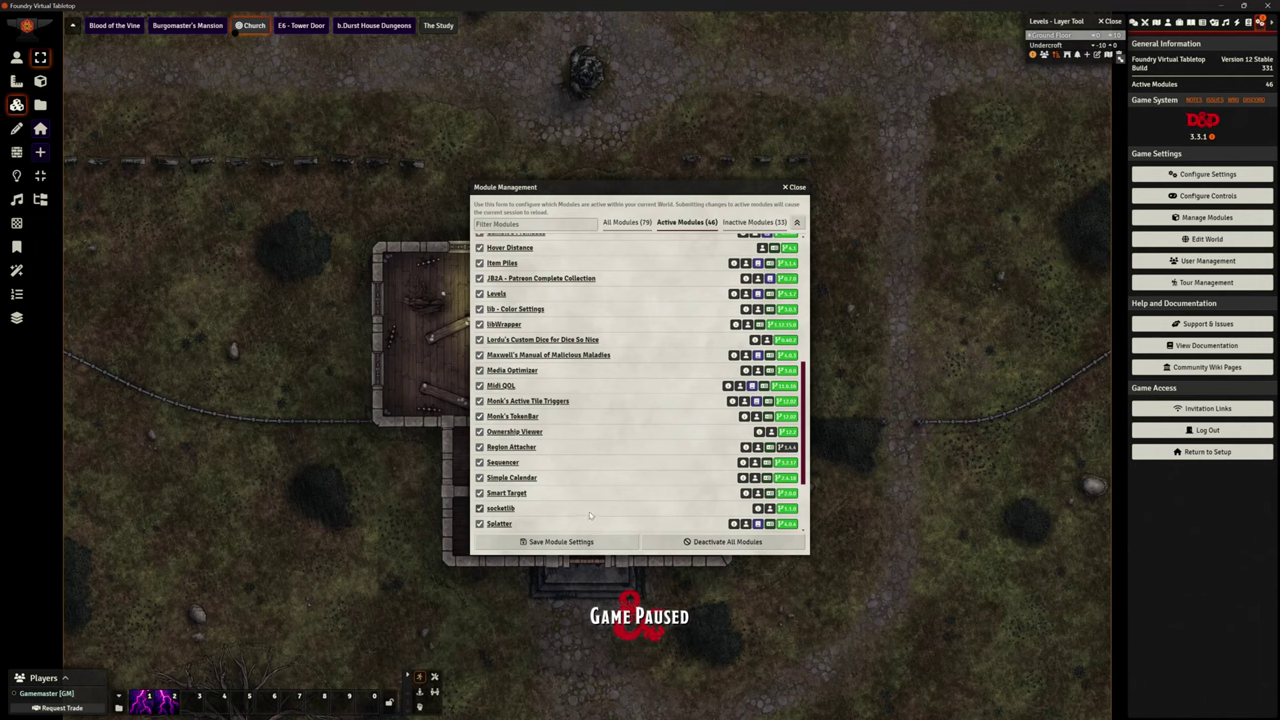
{"action": "left_click", "coordinate": [797, 187]}
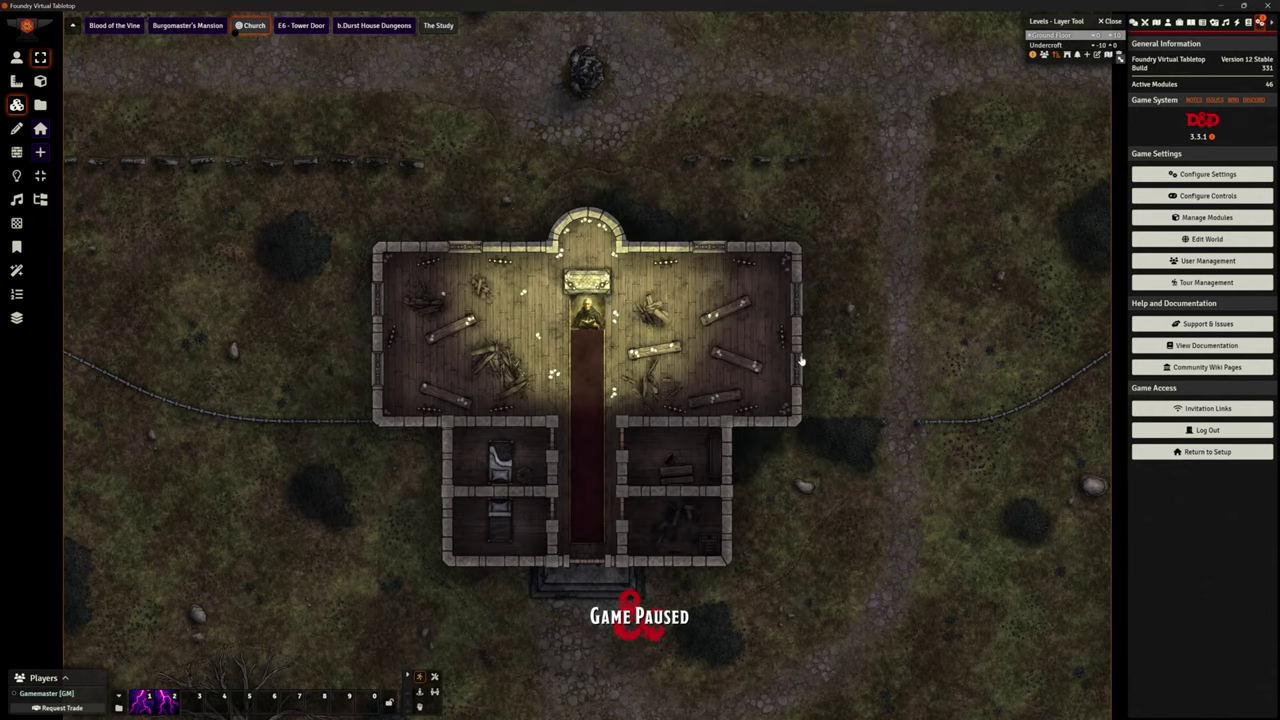
{"action": "scroll", "coordinate": [843, 390], "scroll_direction": "up", "scroll_amount": 2}
{"action": "scroll", "coordinate": [867, 390], "scroll_direction": "up", "scroll_amount": 2}
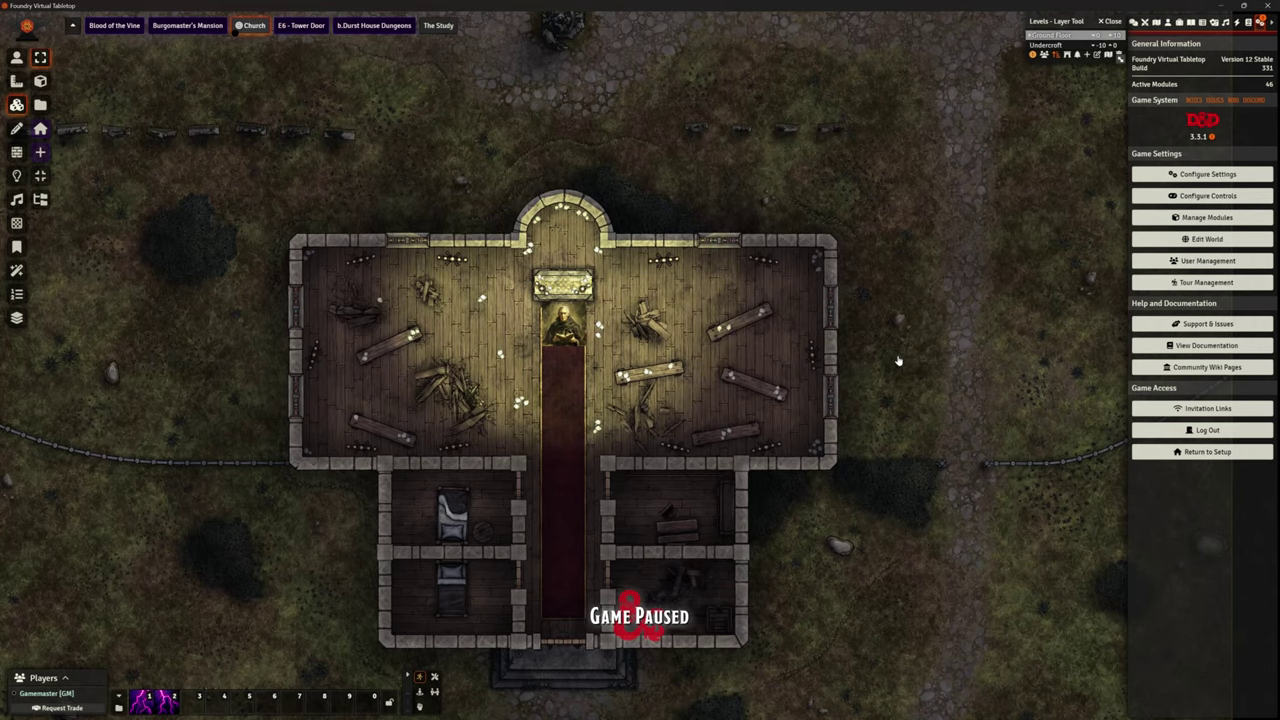
{"action": "scroll", "coordinate": [896, 356], "scroll_direction": "down", "scroll_amount": 2}
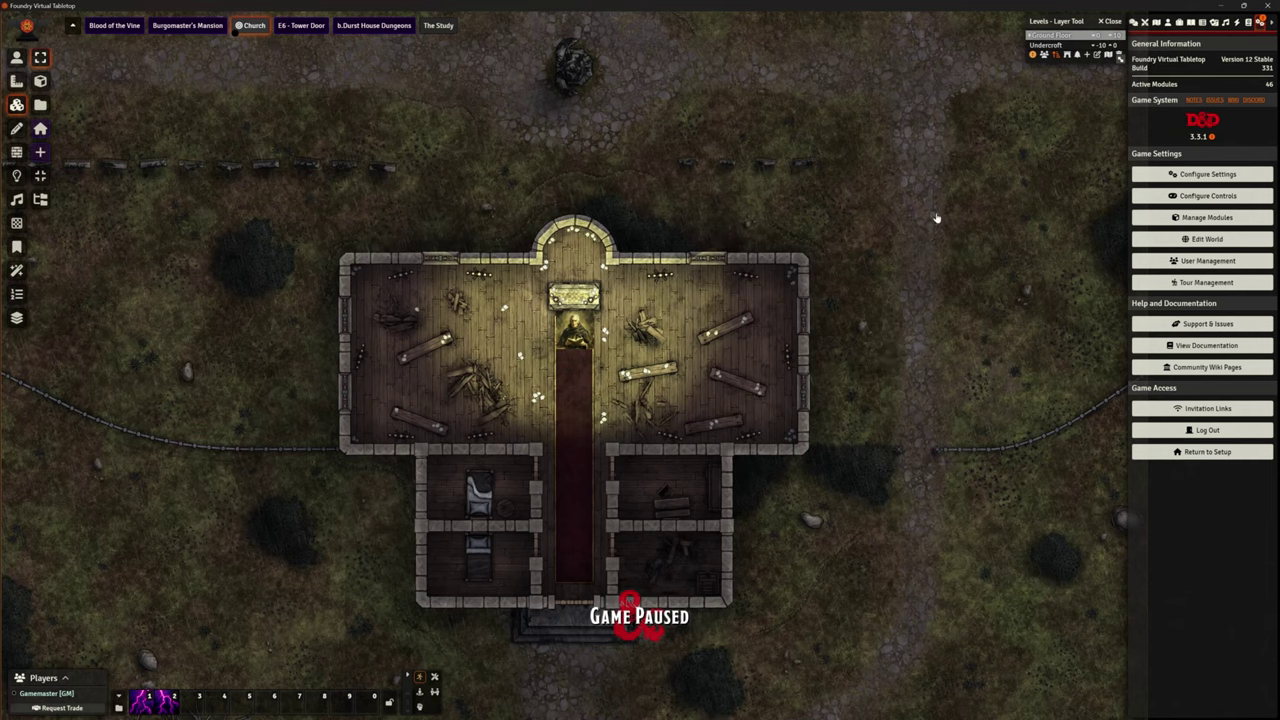
- Collapse the 0.Into The Mist, Act 1.0 and Act 1.1 scene folders, and expand Act 2.0 - The Shadowed Town
{"action": "left_click", "coordinate": [1156, 22]}
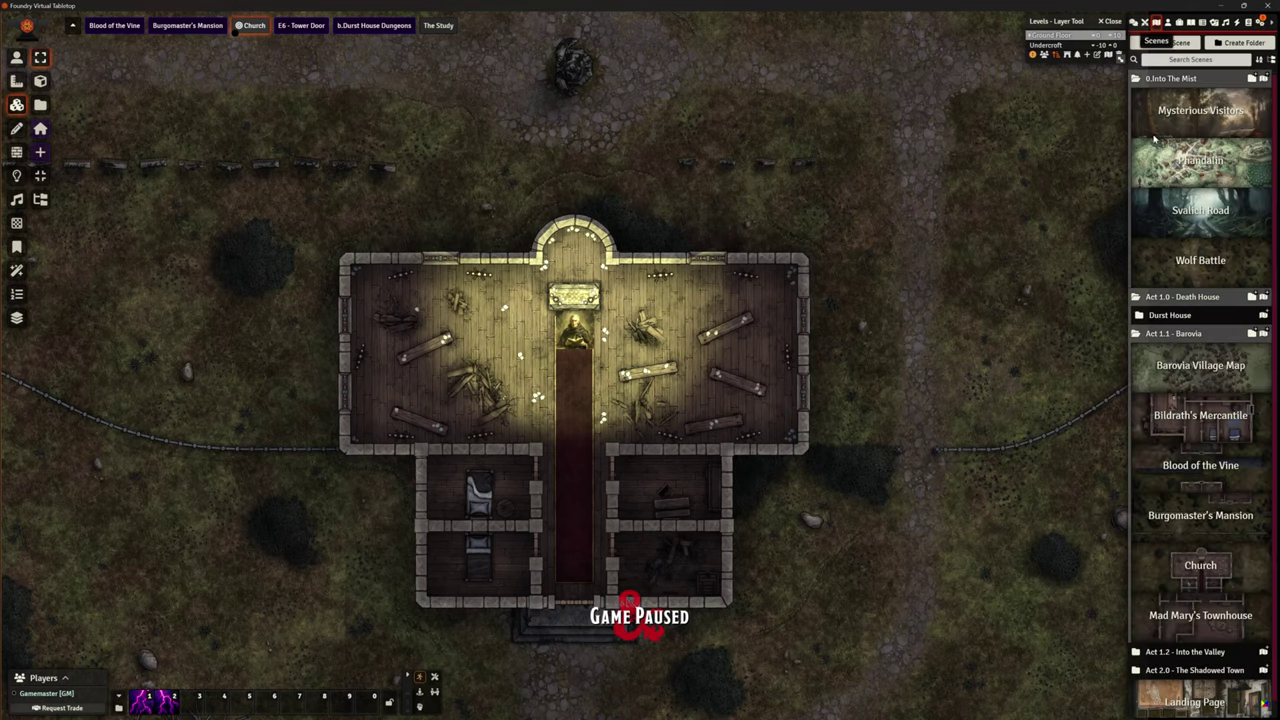
{"action": "left_click", "coordinate": [1168, 84]}
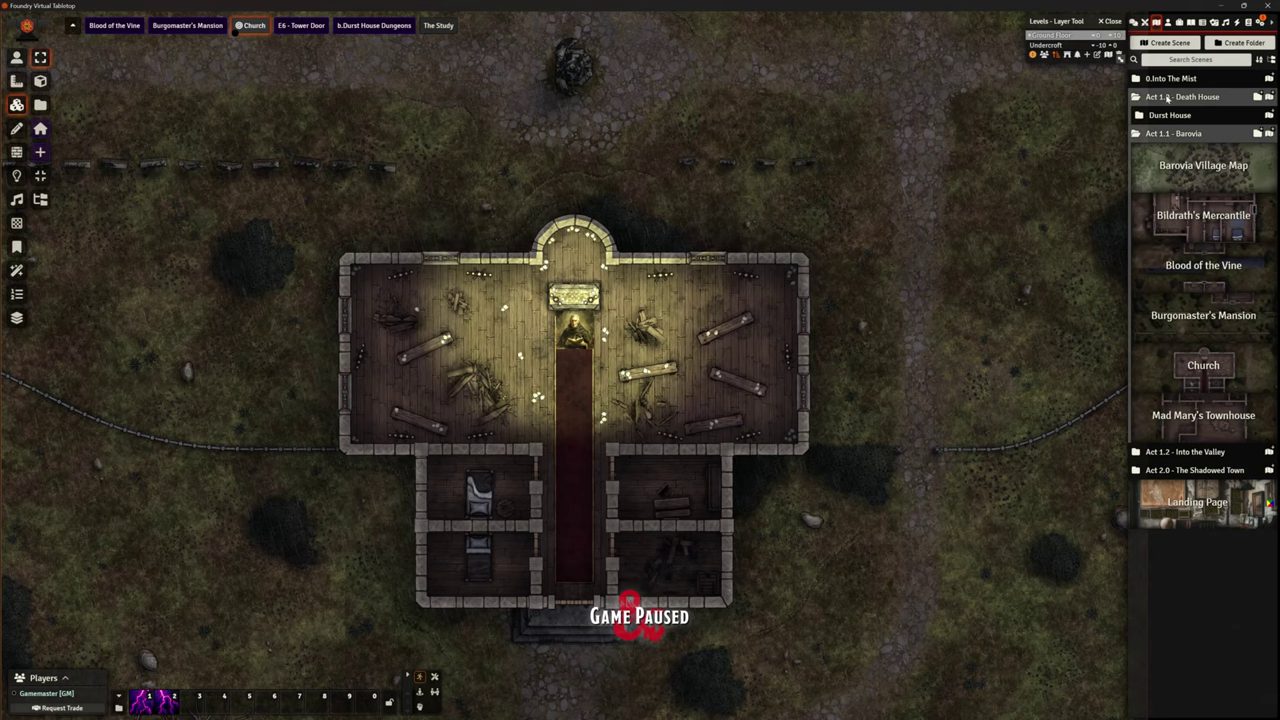
{"action": "left_click", "coordinate": [1166, 98]}
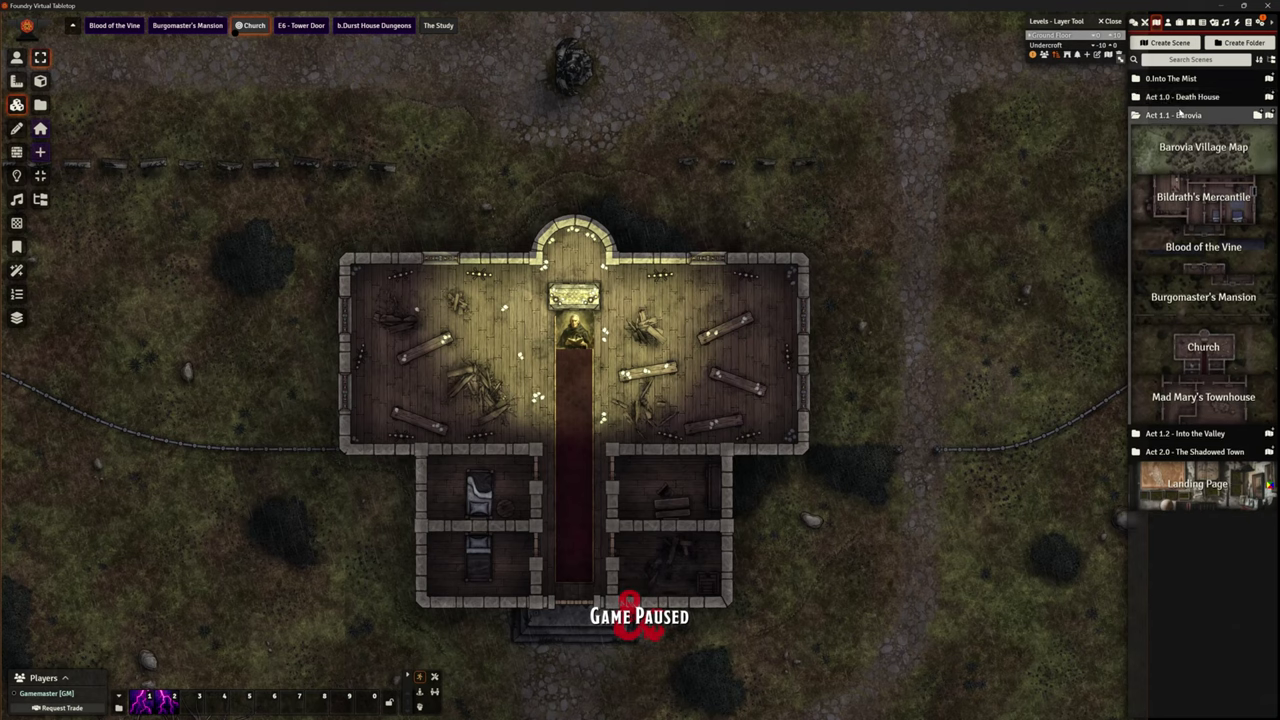
{"action": "left_click", "coordinate": [1176, 114]}
{"action": "left_click", "coordinate": [1185, 152]}
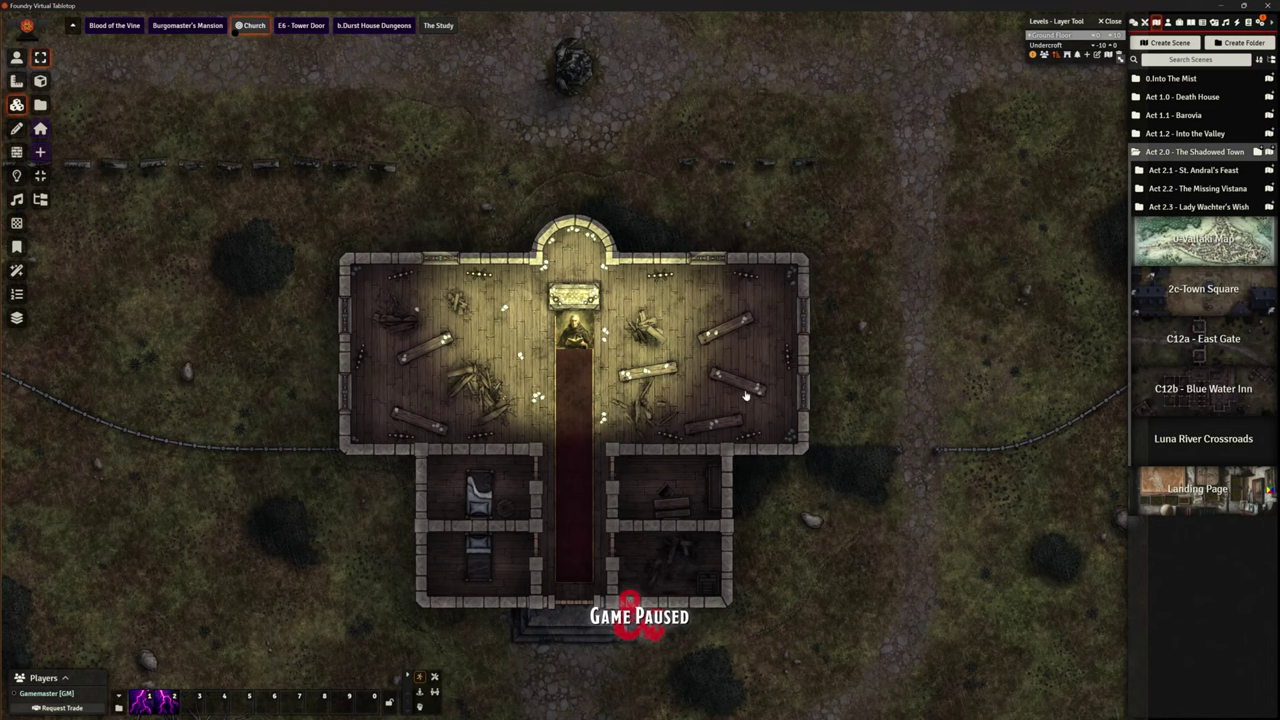
{"action": "scroll", "coordinate": [876, 354], "scroll_direction": "down", "scroll_amount": 3}
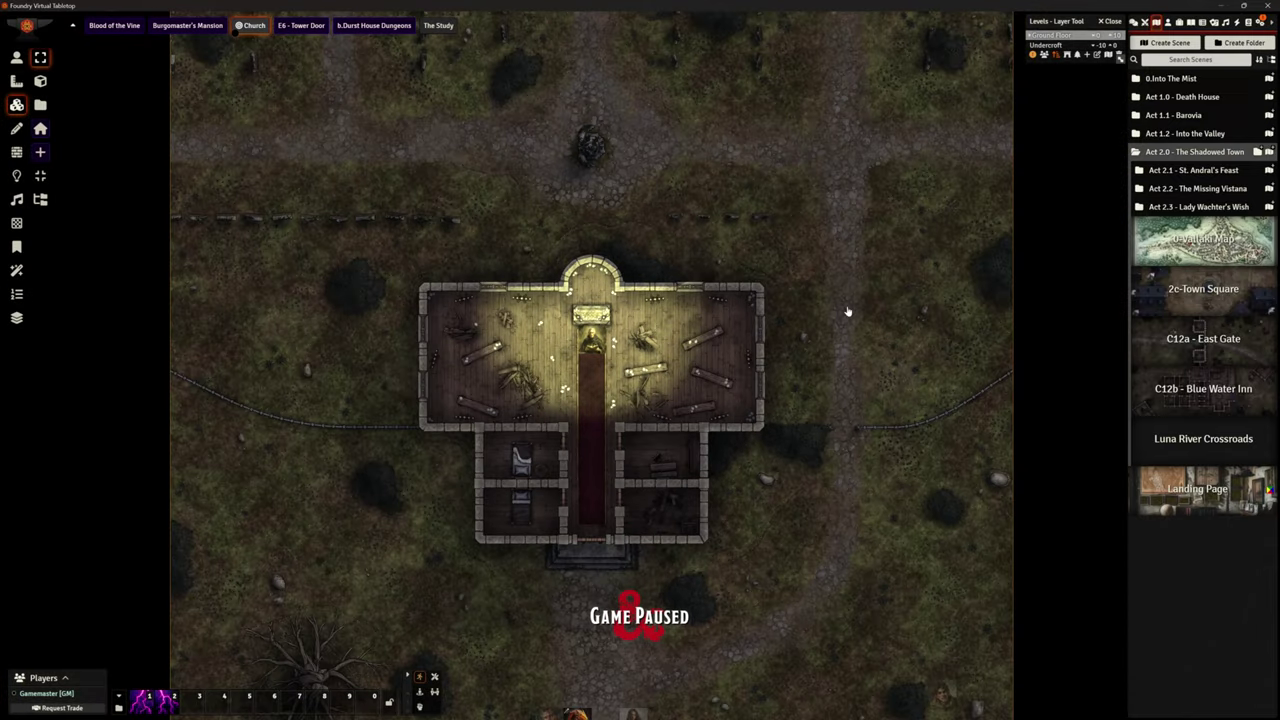
{"action": "scroll", "coordinate": [845, 358], "scroll_direction": "down", "scroll_amount": 2}
{"action": "scroll", "coordinate": [839, 362], "scroll_direction": "down", "scroll_amount": 1}
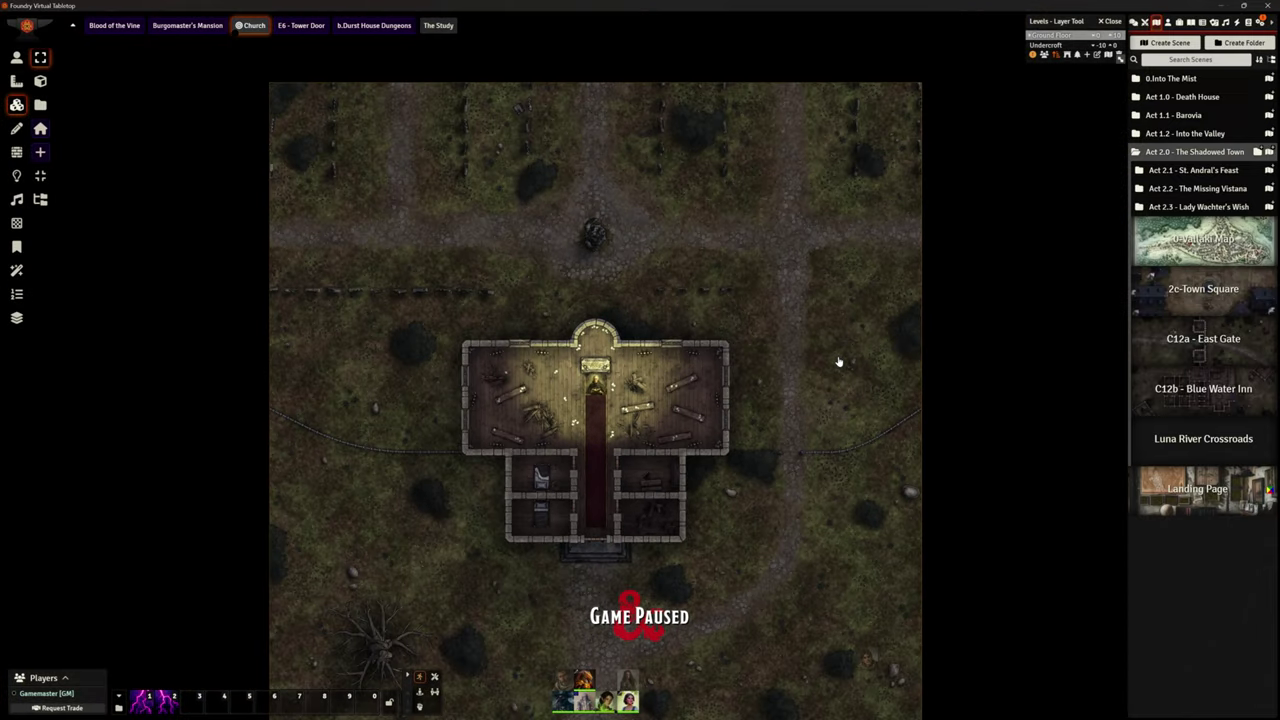